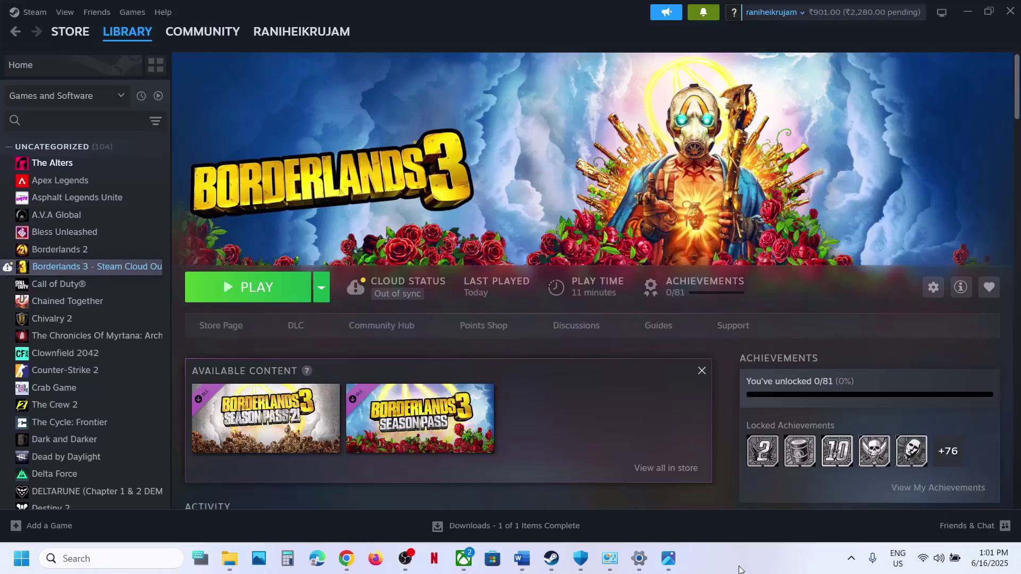
# Bring up the Borderlands 3 crash screenshot and zoom in to read the UE4-OakGame error
pyautogui.moveTo(669, 558)
pyautogui.click(684, 525)
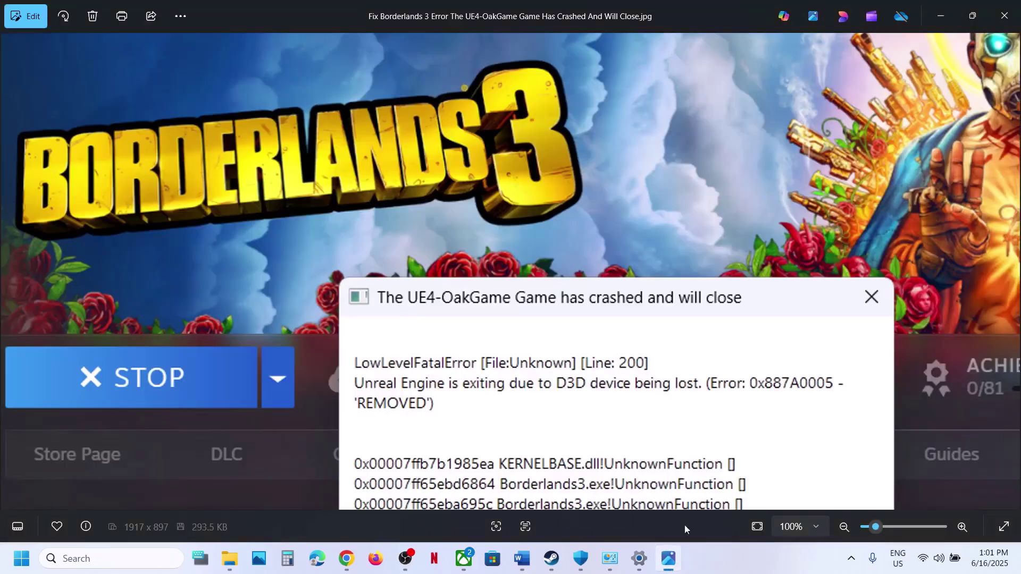
pyautogui.scroll(8, 568, 446)
pyautogui.moveTo(399, 346); pyautogui.dragTo(561, 355)
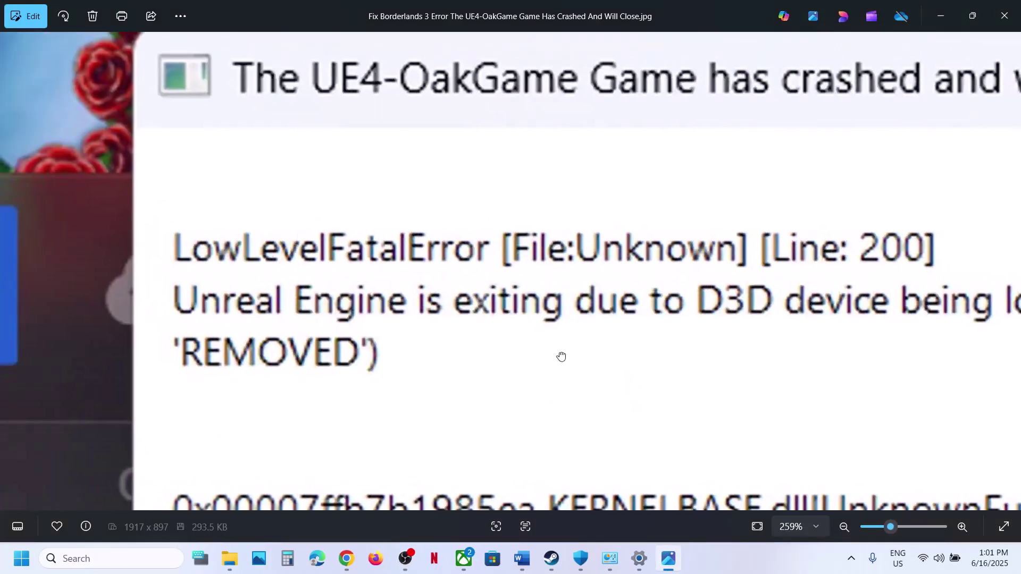
pyautogui.scroll(4, 425, 326)
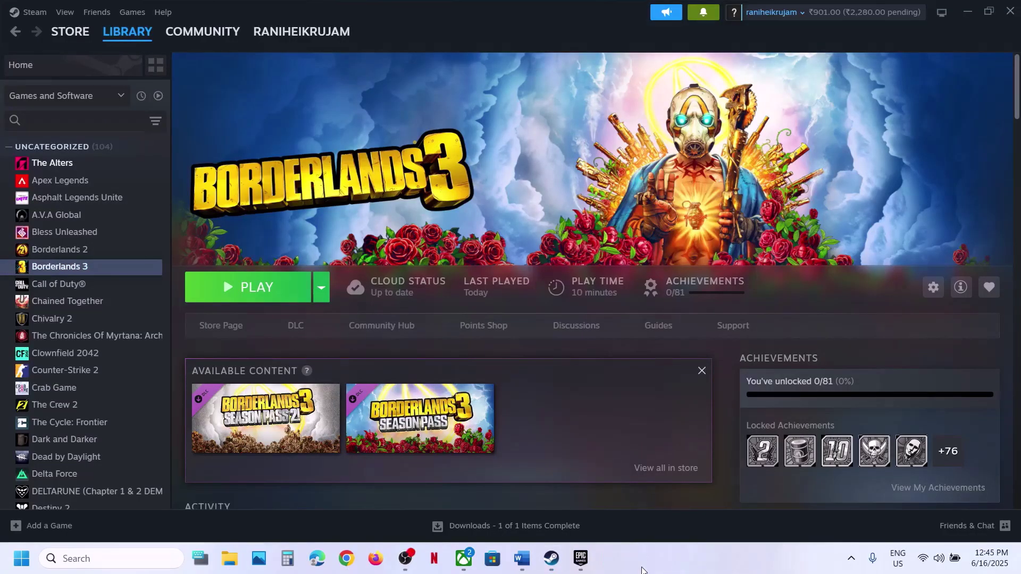
# Review Step 1 in the Word notes, highlighting the antivirus names and the Windows Security mention
pyautogui.click(532, 557)
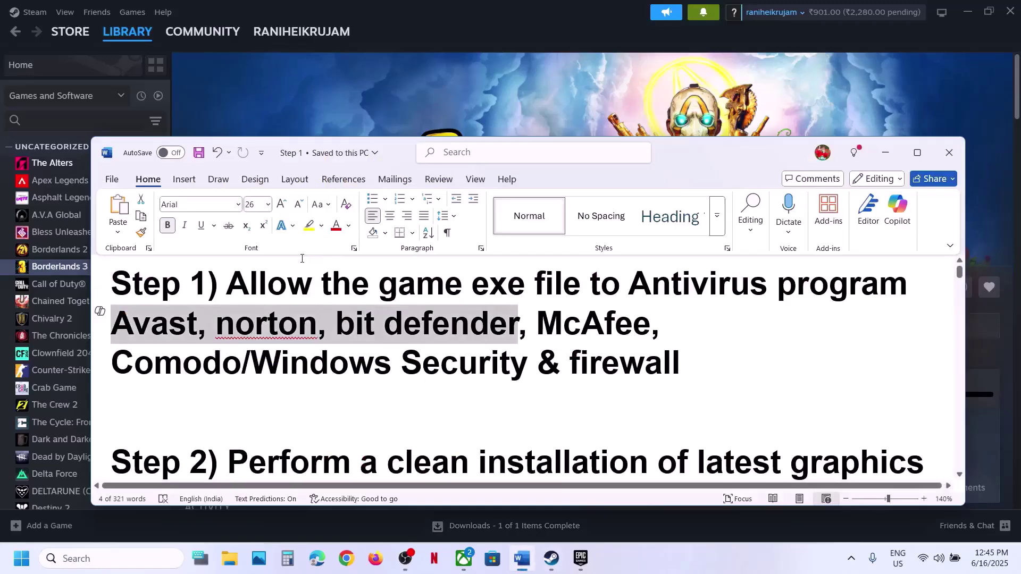
pyautogui.moveTo(230, 289); pyautogui.dragTo(137, 324)
pyautogui.click(242, 354)
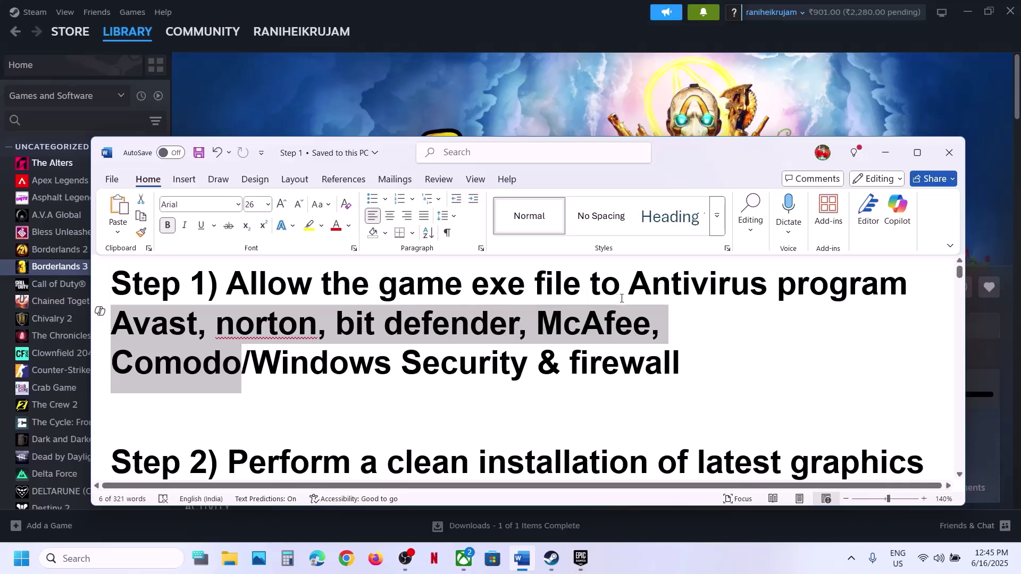
pyautogui.moveTo(266, 359); pyautogui.dragTo(457, 363)
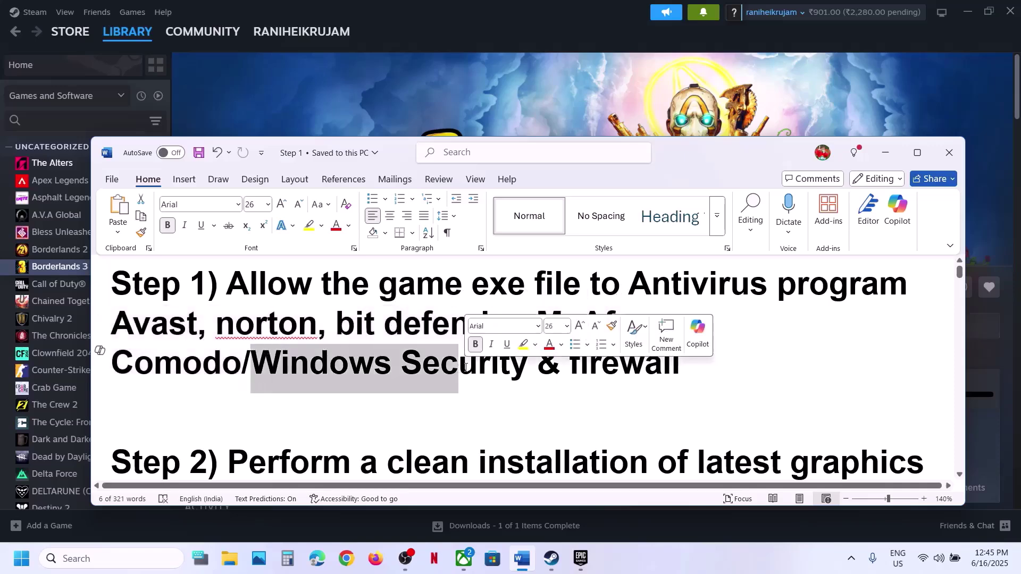
pyautogui.click(538, 100)
# Go through Privacy & security and ransomware protection to Controlled folder access's allowed apps, approving the admin prompt
pyautogui.press('super+i')
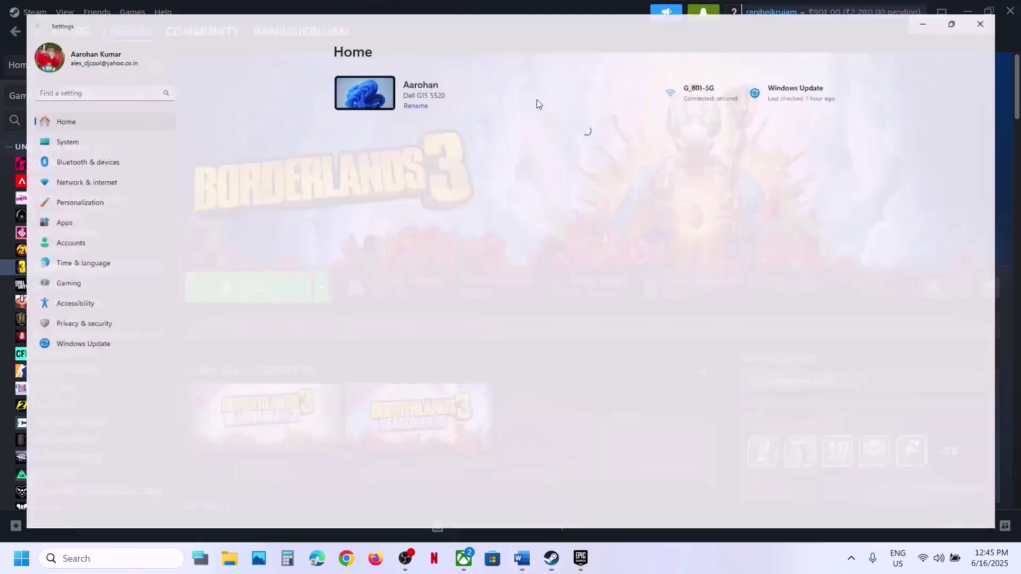
pyautogui.click(96, 414)
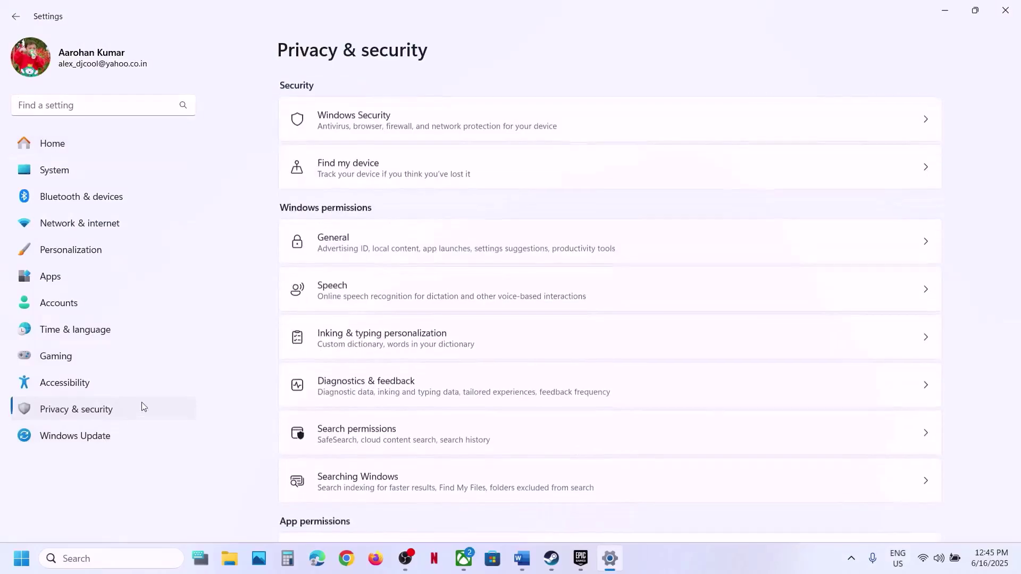
pyautogui.click(399, 125)
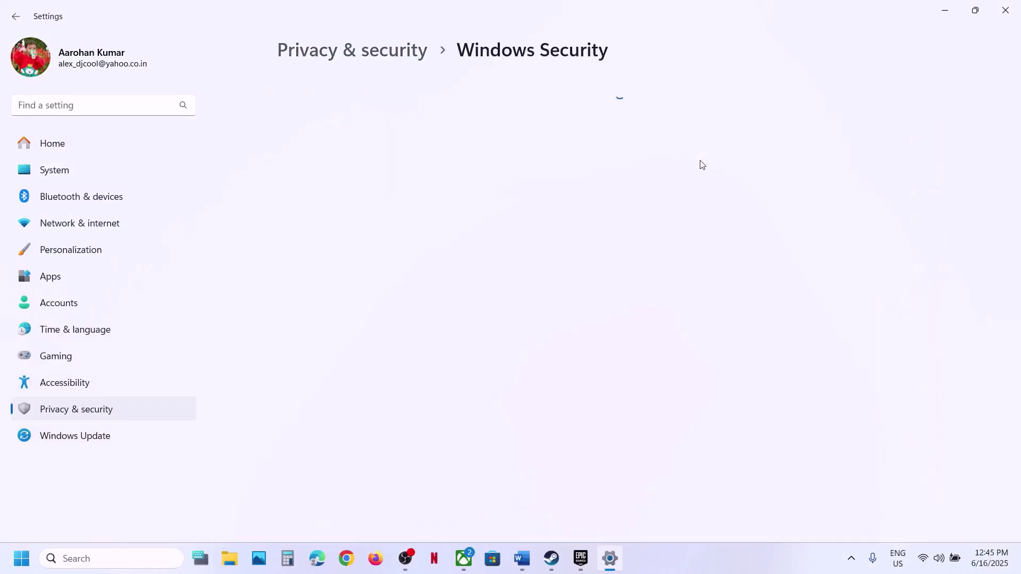
pyautogui.click(391, 199)
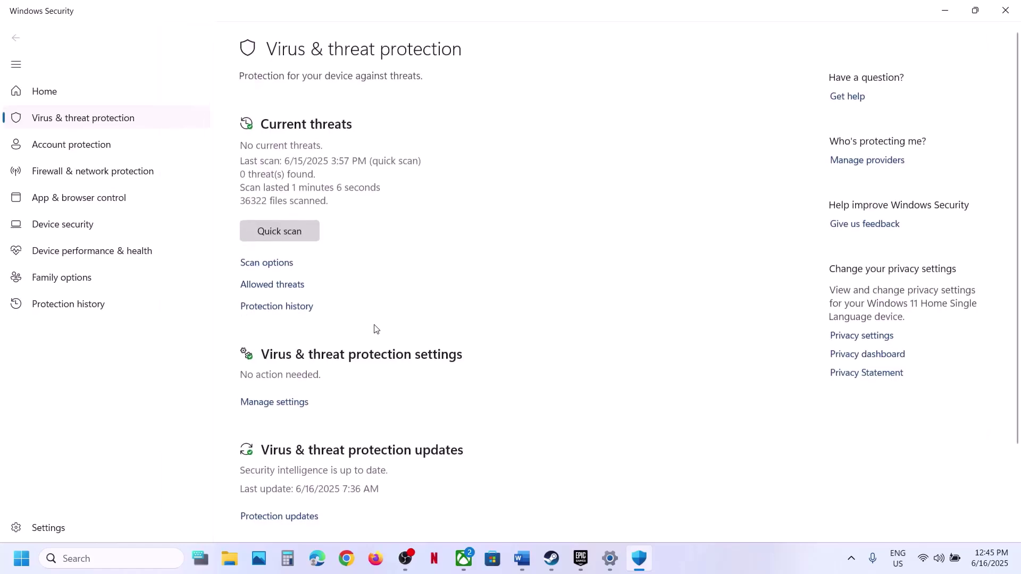
pyautogui.scroll(-3, 376, 328)
pyautogui.click(345, 506)
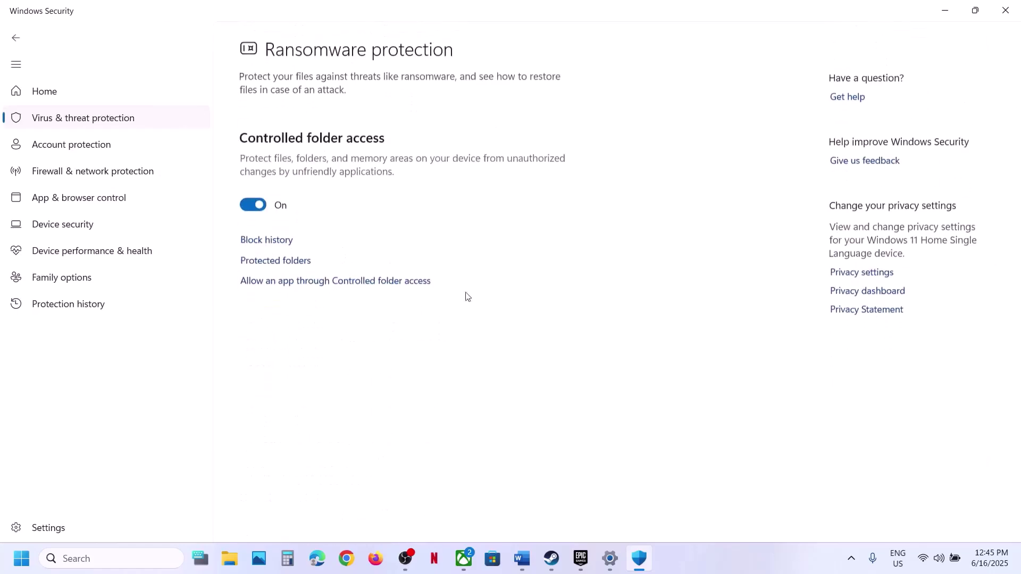
pyautogui.click(332, 281)
pyautogui.click(441, 385)
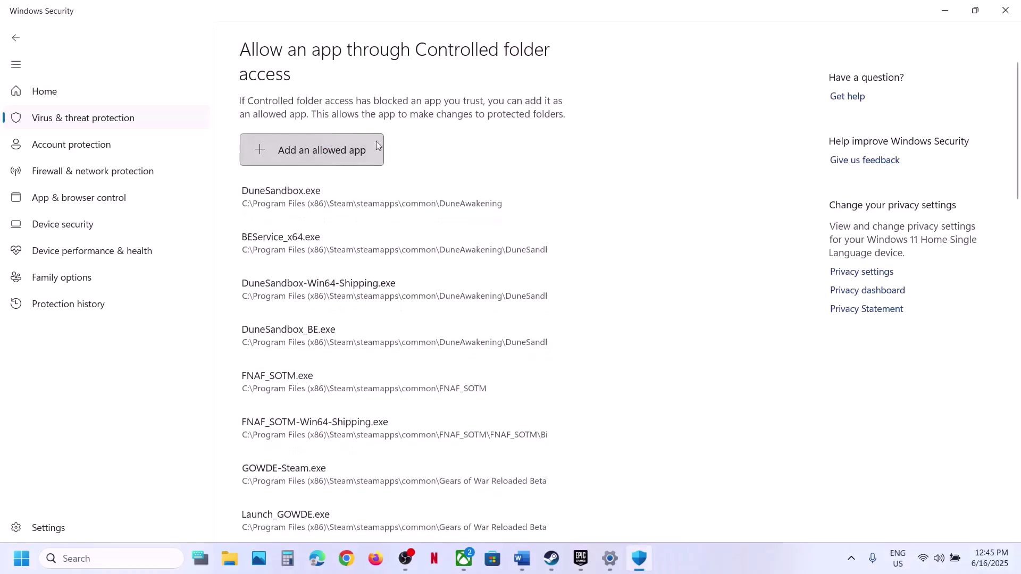
# Add Borderlands3.exe from Borderlands 3\OakGame\Binaries\Win64 as an allowed app
pyautogui.click(334, 151)
pyautogui.click(321, 206)
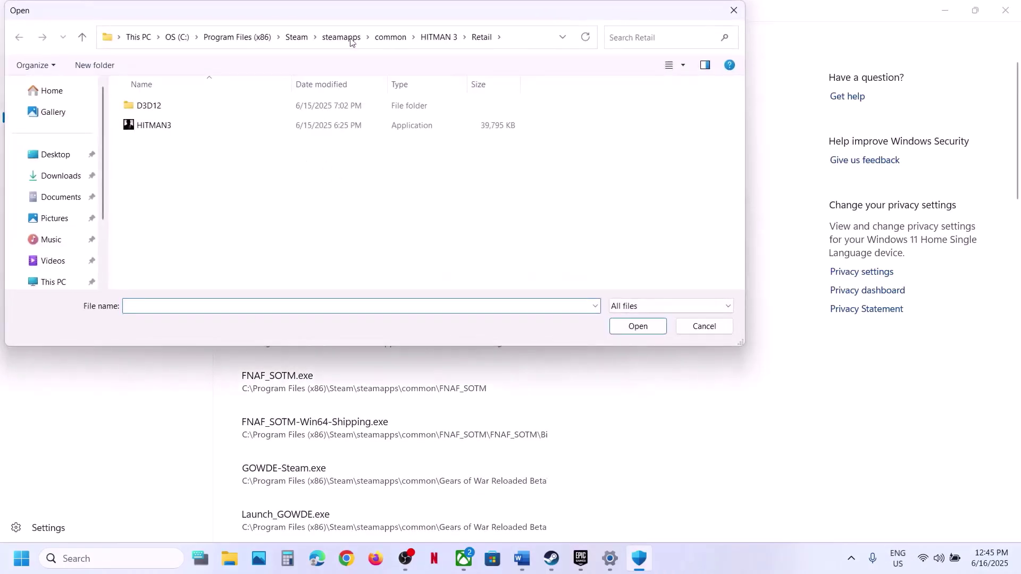
pyautogui.click(391, 37)
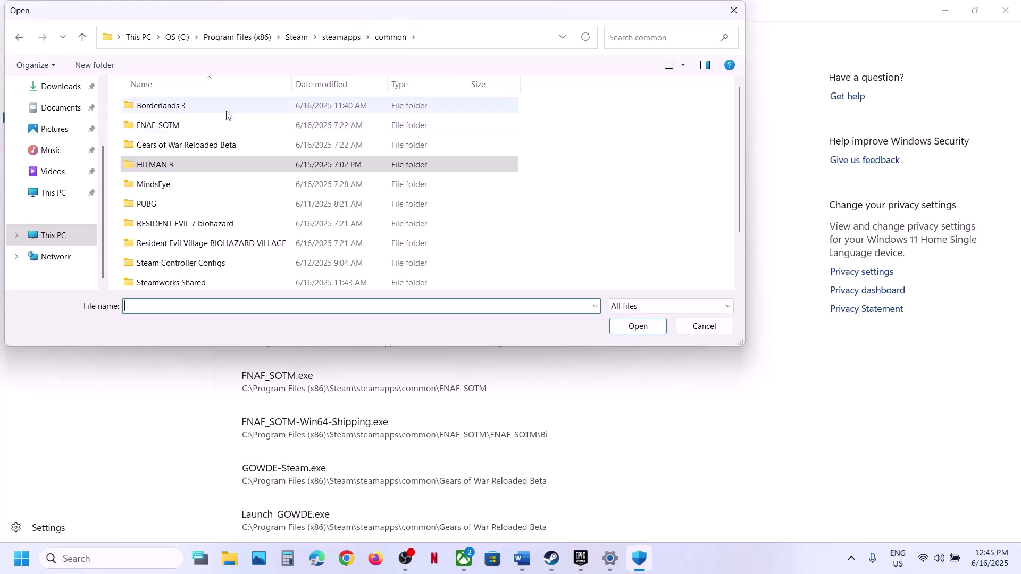
pyautogui.doubleClick(213, 109)
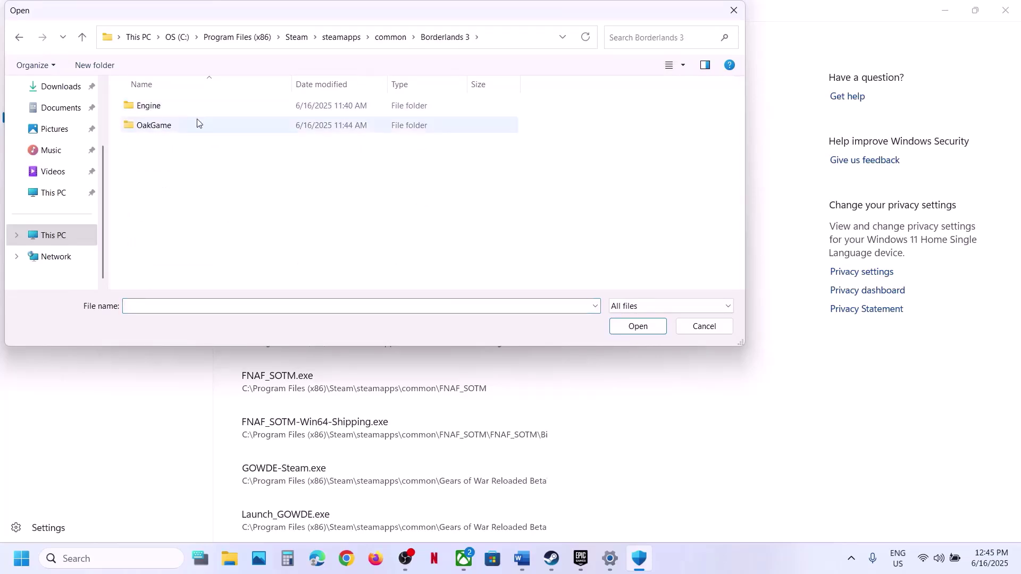
pyautogui.doubleClick(159, 125)
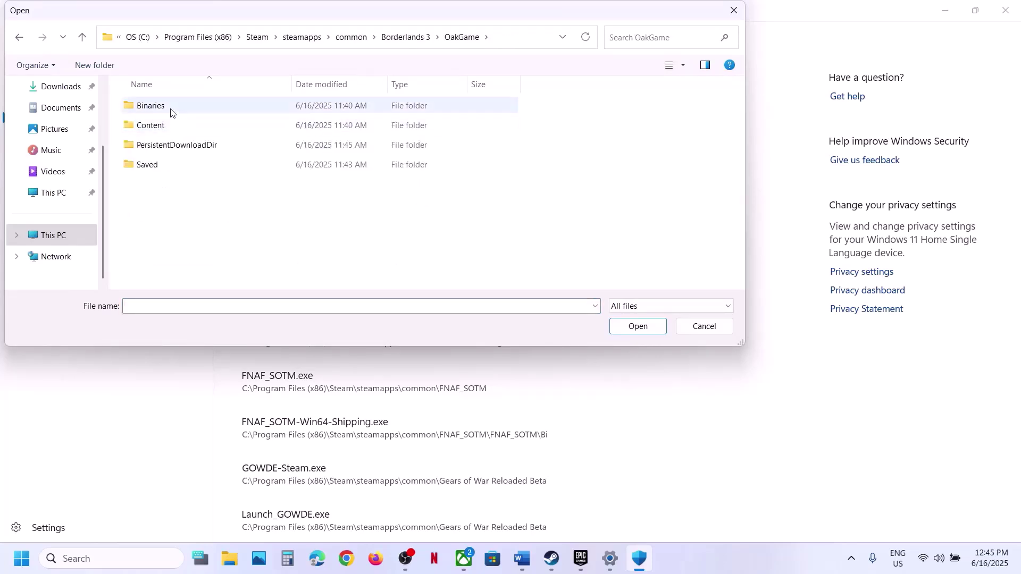
pyautogui.click(170, 111)
pyautogui.doubleClick(170, 111)
pyautogui.click(171, 109)
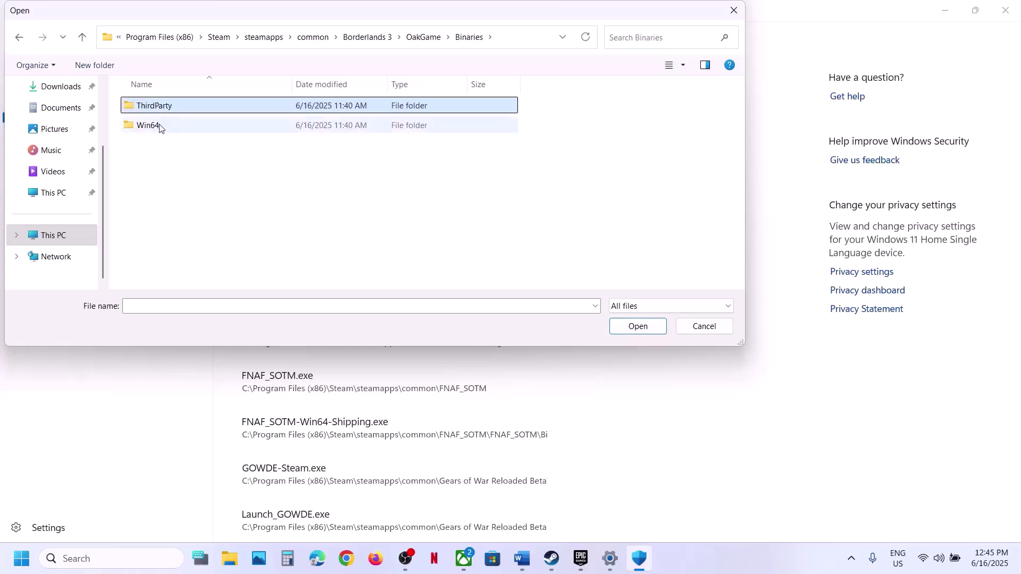
pyautogui.doubleClick(159, 126)
pyautogui.click(197, 108)
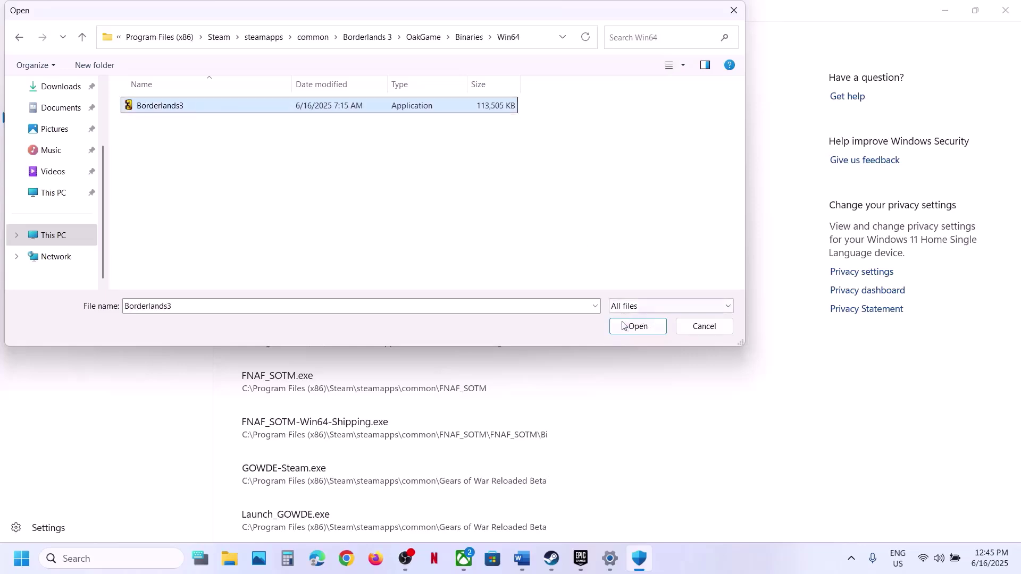
pyautogui.click(639, 324)
# Browse Engine\Binaries\Win64 and OakGame\Binaries\Win64 for another app, then close the picker without adding
pyautogui.click(327, 141)
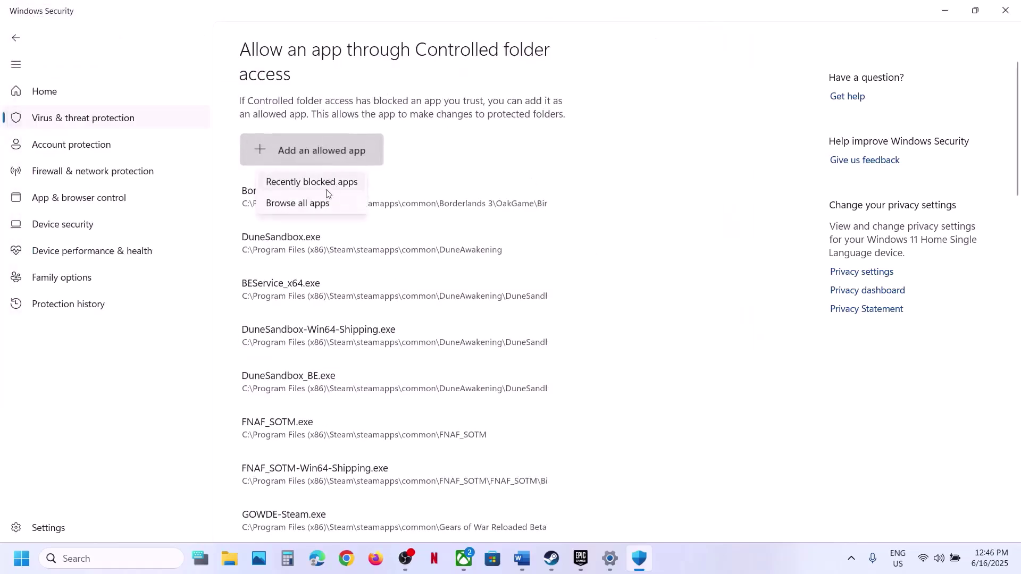
pyautogui.click(317, 203)
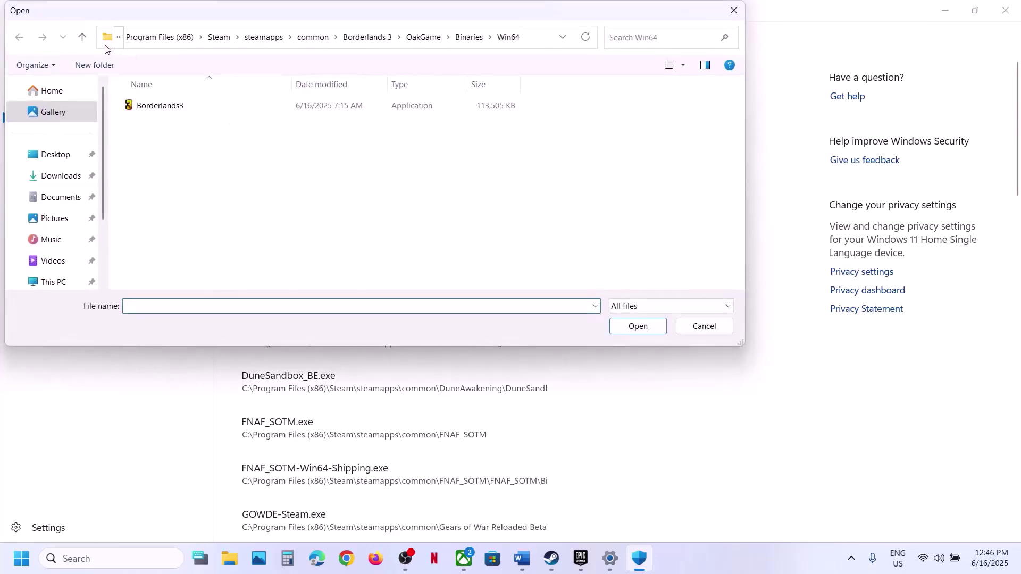
pyautogui.click(84, 41)
pyautogui.click(84, 40)
pyautogui.click(85, 42)
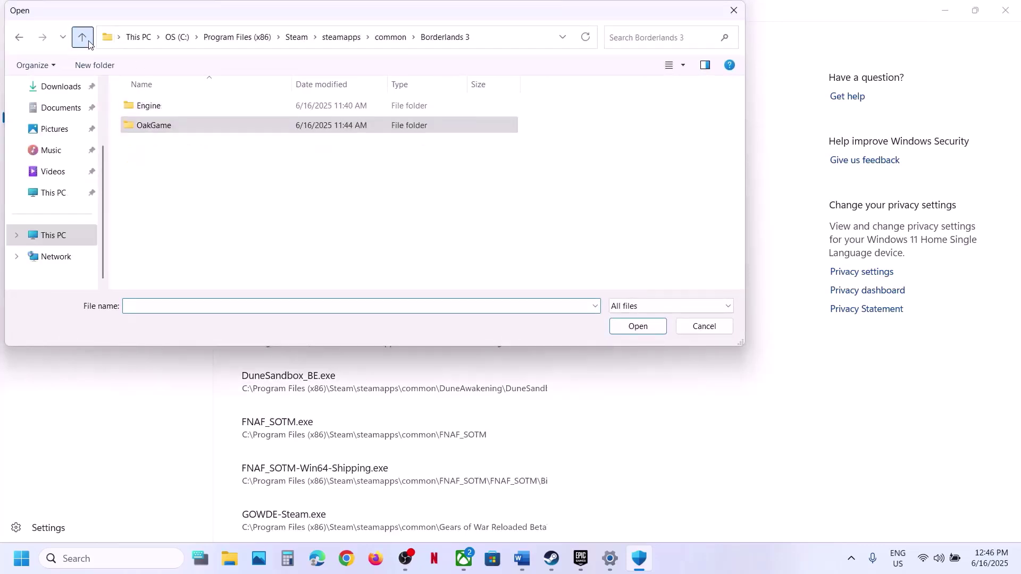
pyautogui.doubleClick(171, 107)
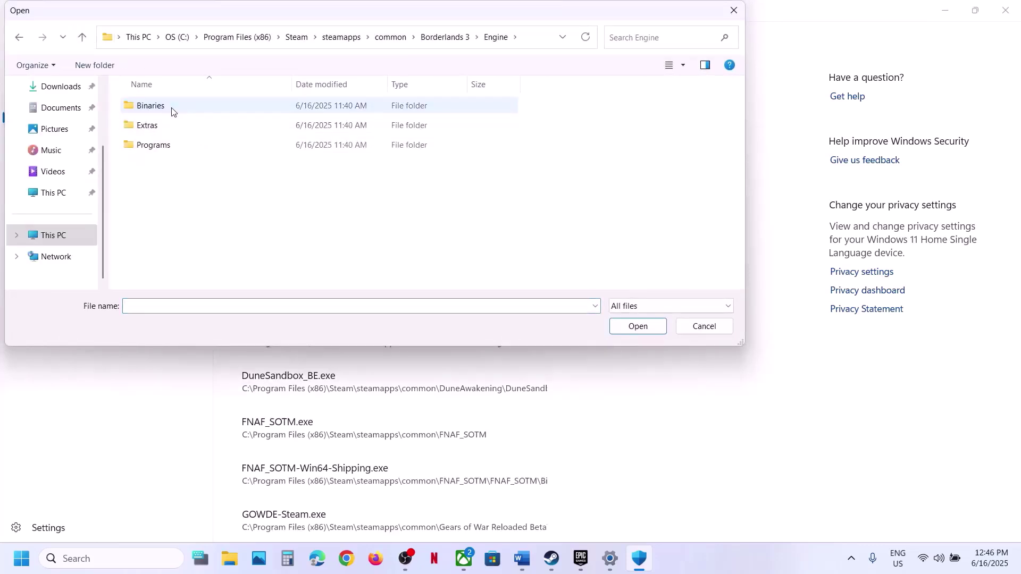
pyautogui.doubleClick(163, 109)
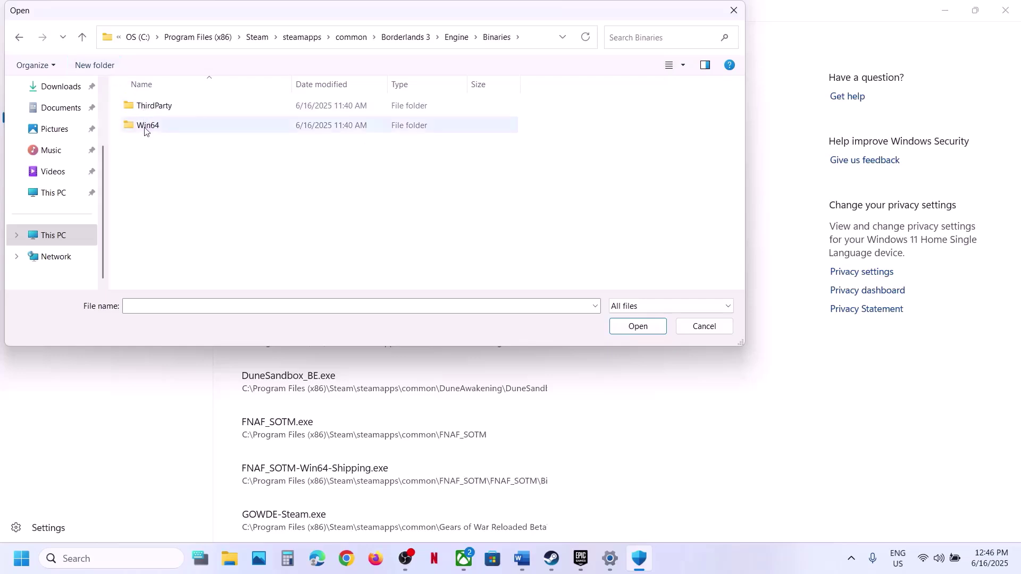
pyautogui.doubleClick(145, 130)
pyautogui.click(84, 40)
pyautogui.click(84, 41)
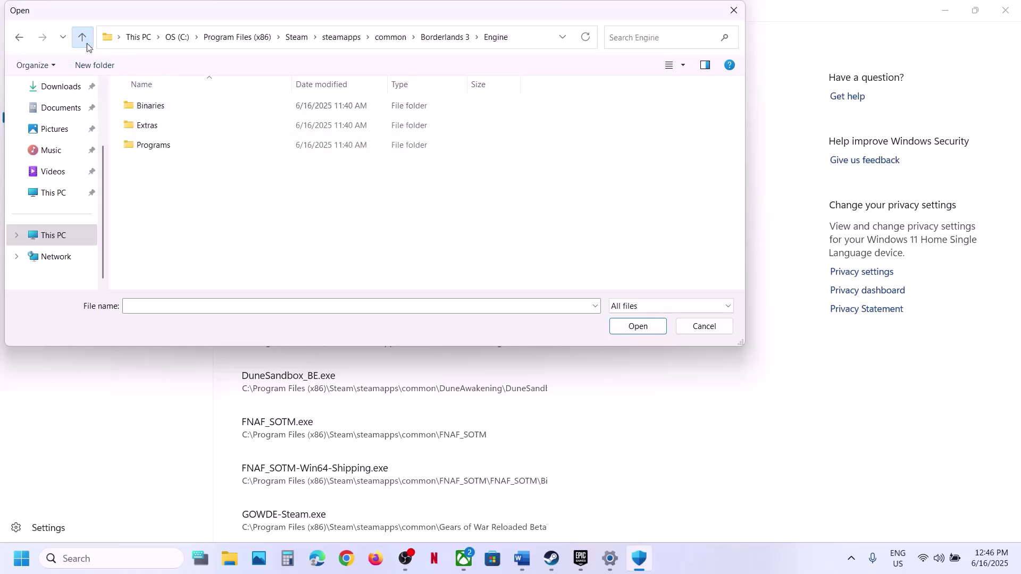
pyautogui.click(85, 45)
pyautogui.doubleClick(154, 125)
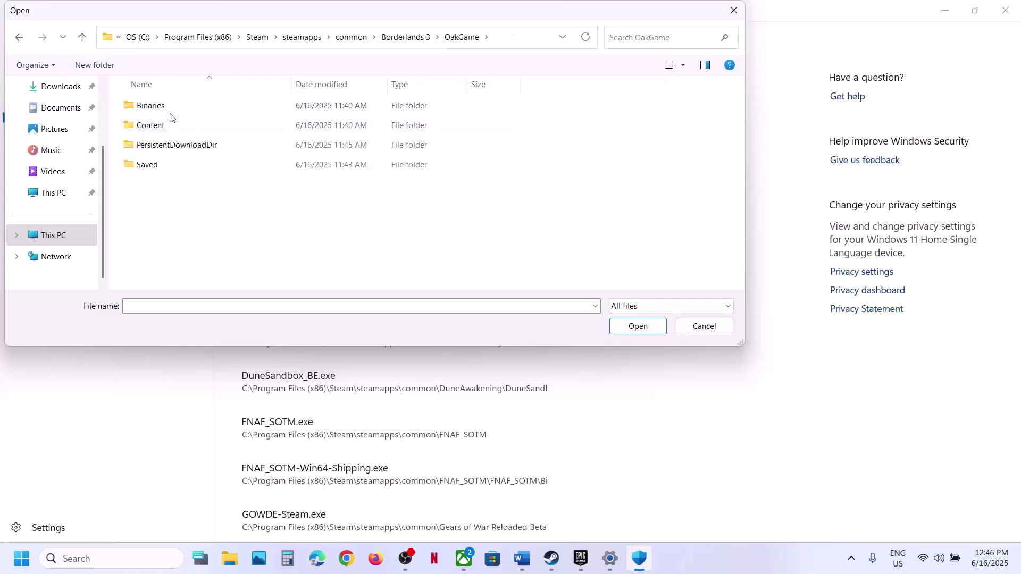
pyautogui.doubleClick(164, 107)
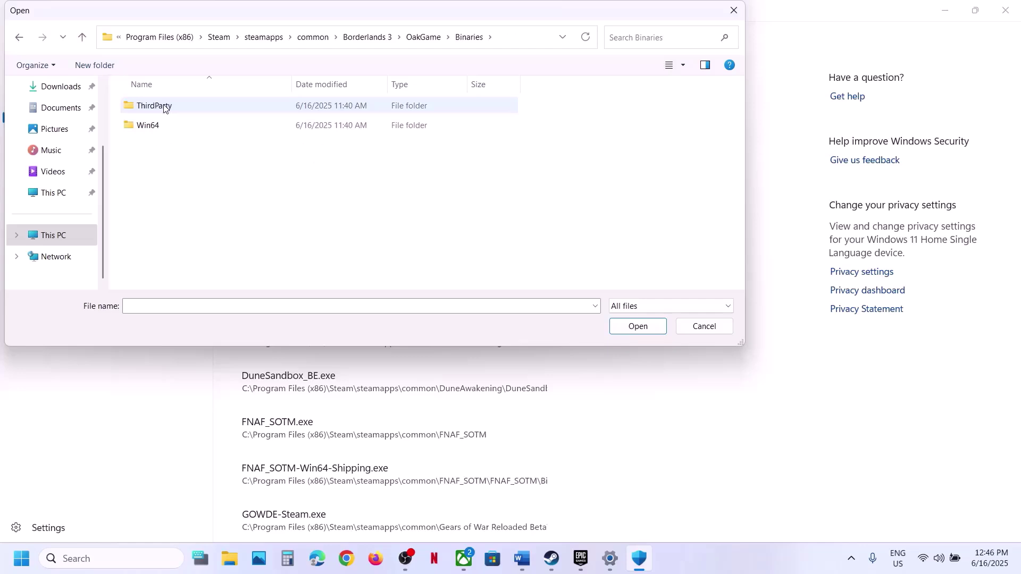
pyautogui.doubleClick(155, 127)
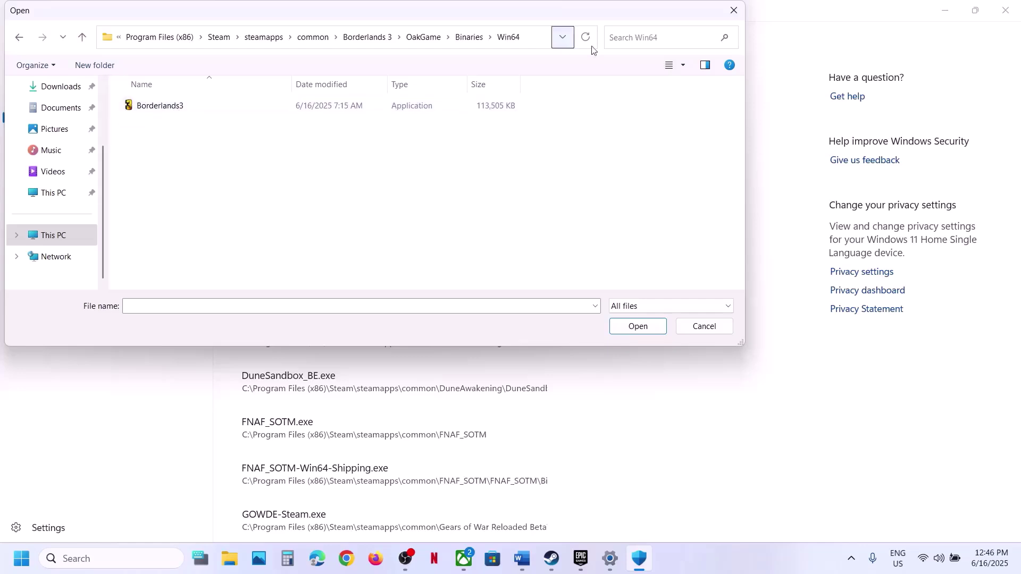
pyautogui.click(731, 11)
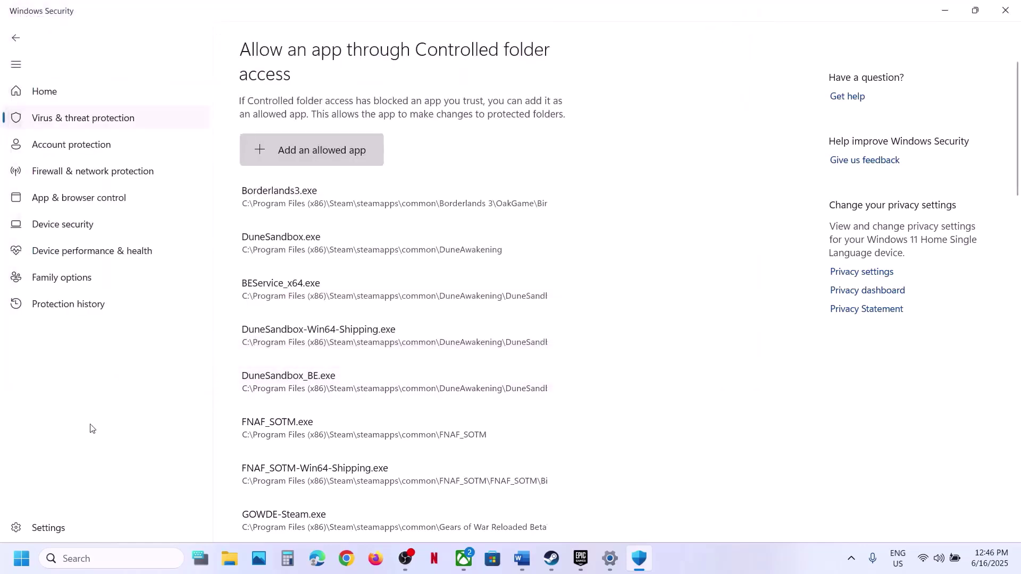
# Open Control Panel via a 'control' search, then go to System and Security > Windows Defender Firewall > Allowed apps
pyautogui.click(75, 558)
pyautogui.write('control')
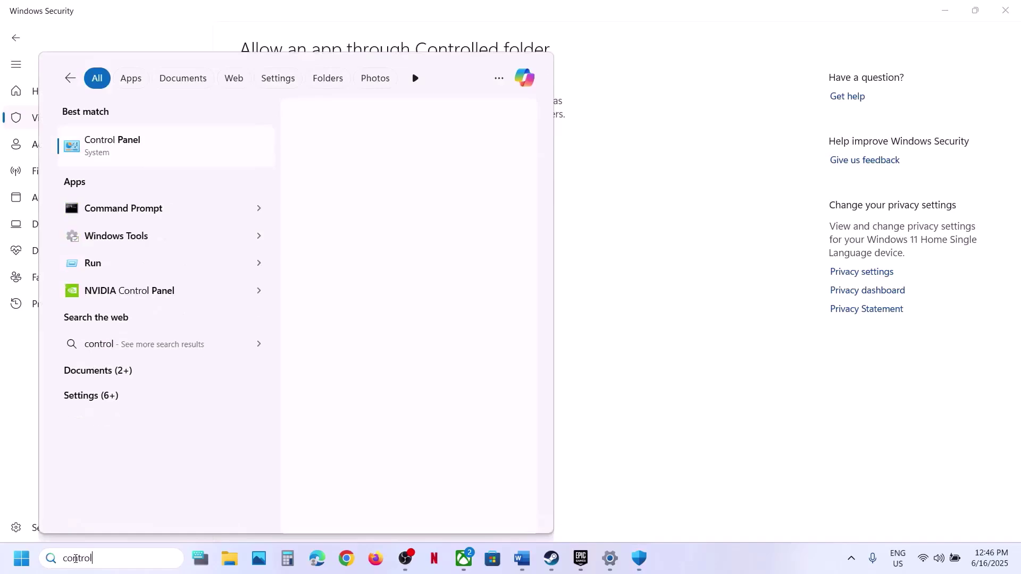
pyautogui.press('Return')
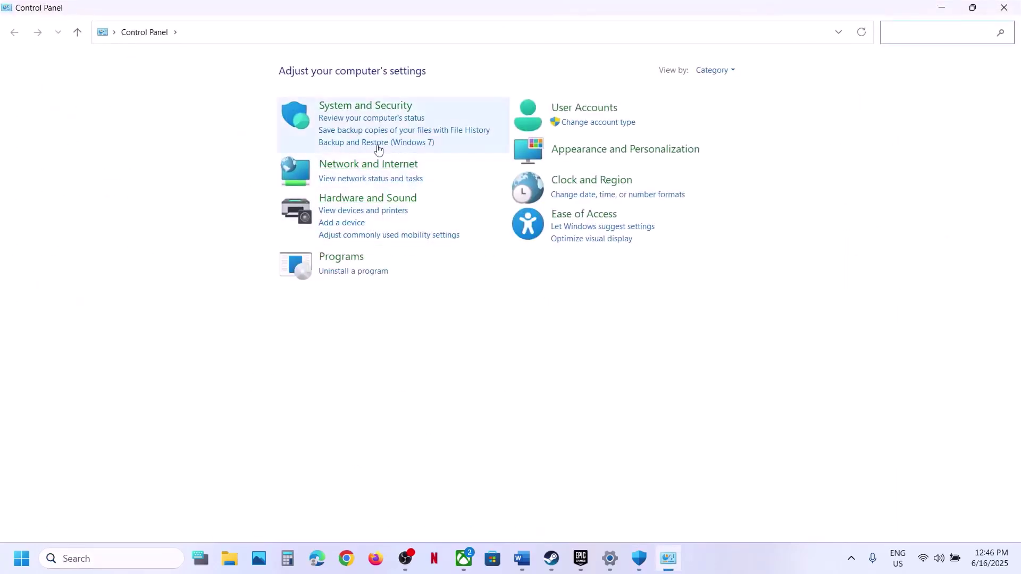
pyautogui.click(365, 108)
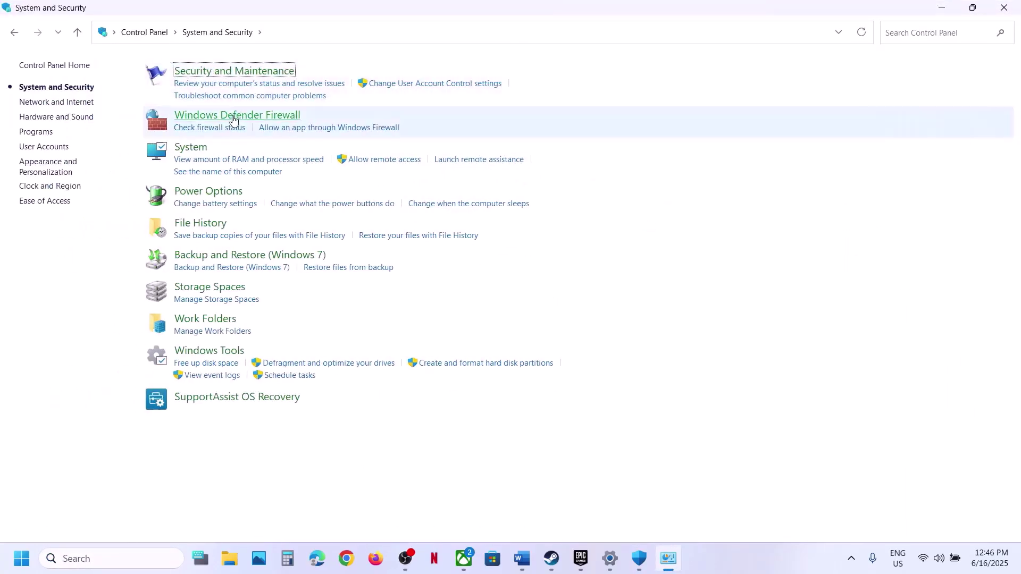
pyautogui.click(234, 118)
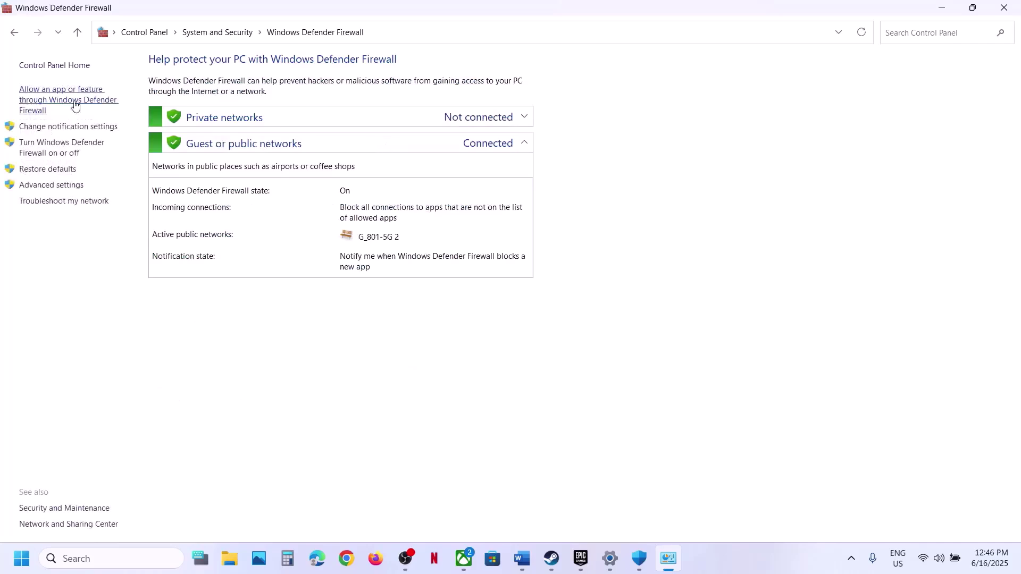
pyautogui.click(61, 104)
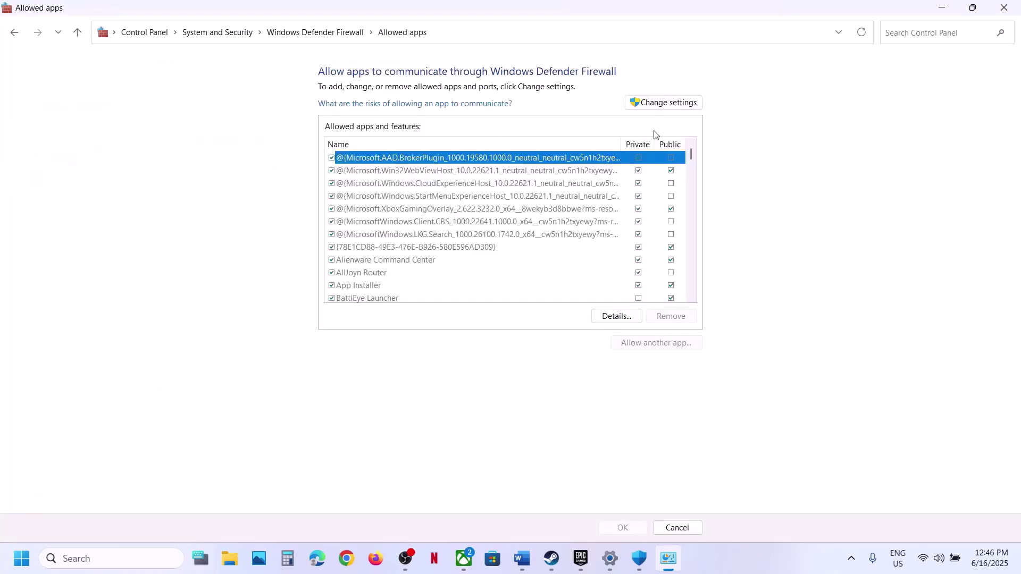
pyautogui.click(659, 344)
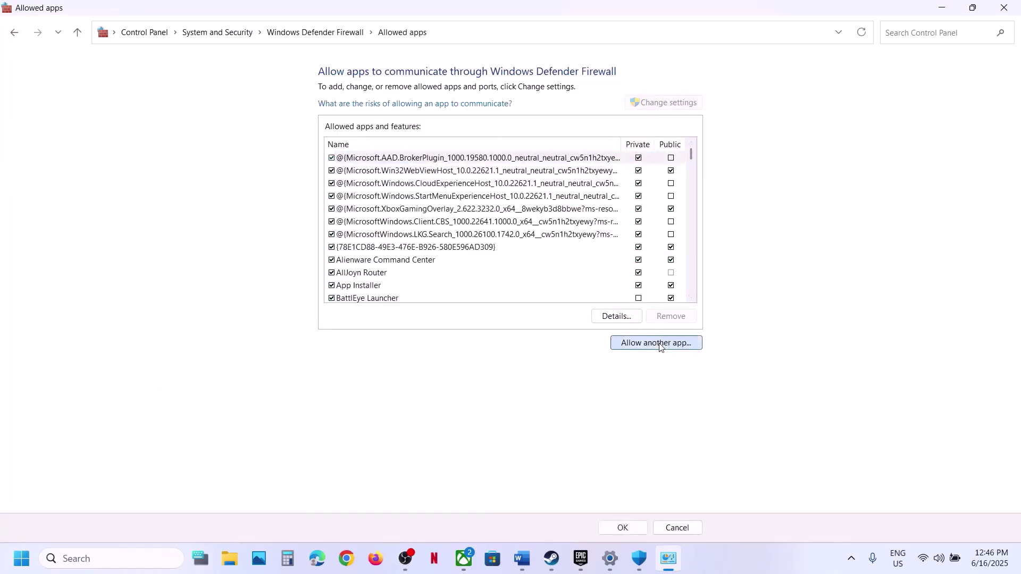
# Try adding Borderlands3.exe from OakGame\Binaries\Win64, accept the 'already in exceptions' notice, and find 'bor' in the list
pyautogui.click(600, 339)
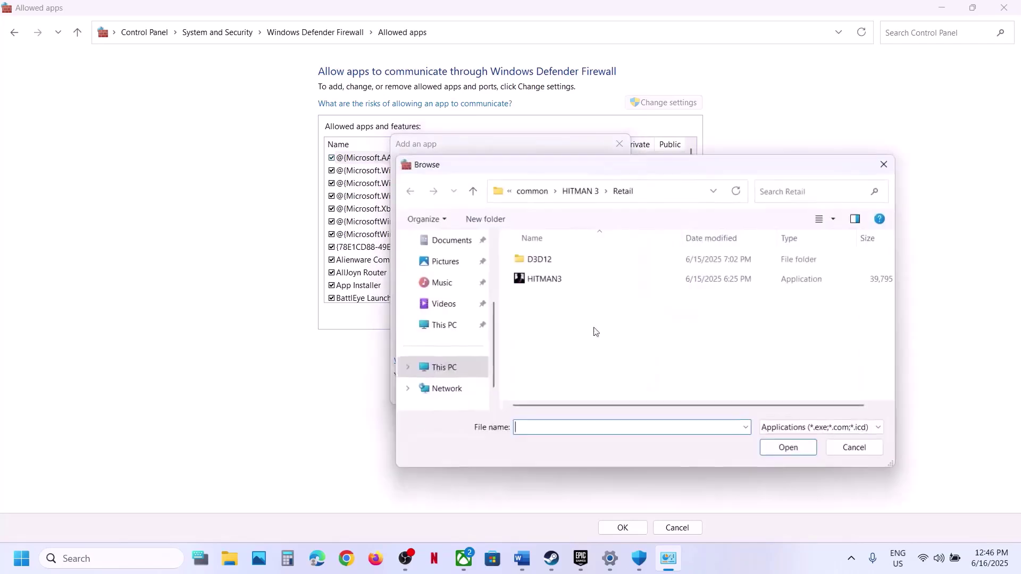
pyautogui.click(533, 192)
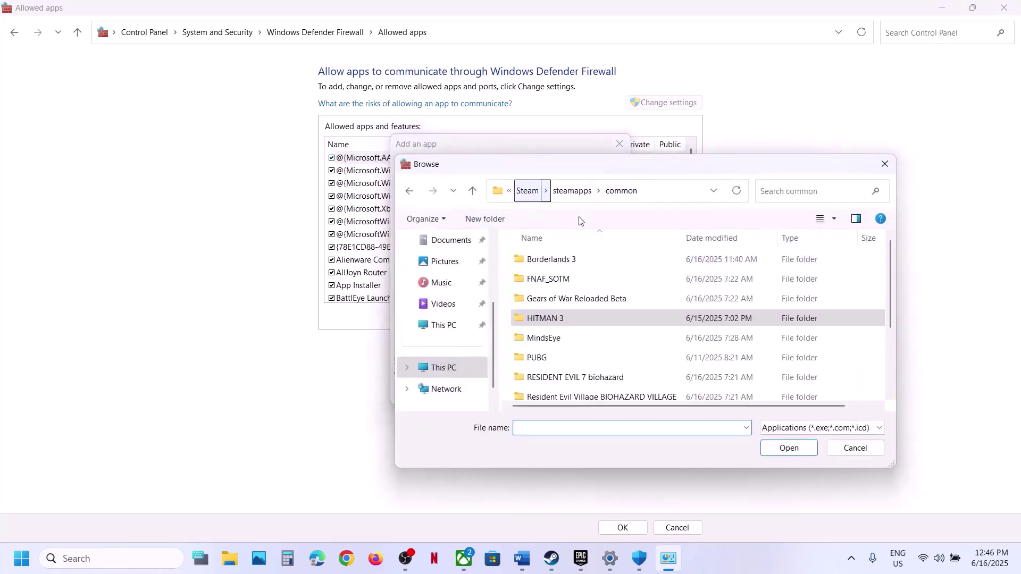
pyautogui.doubleClick(553, 260)
pyautogui.doubleClick(556, 278)
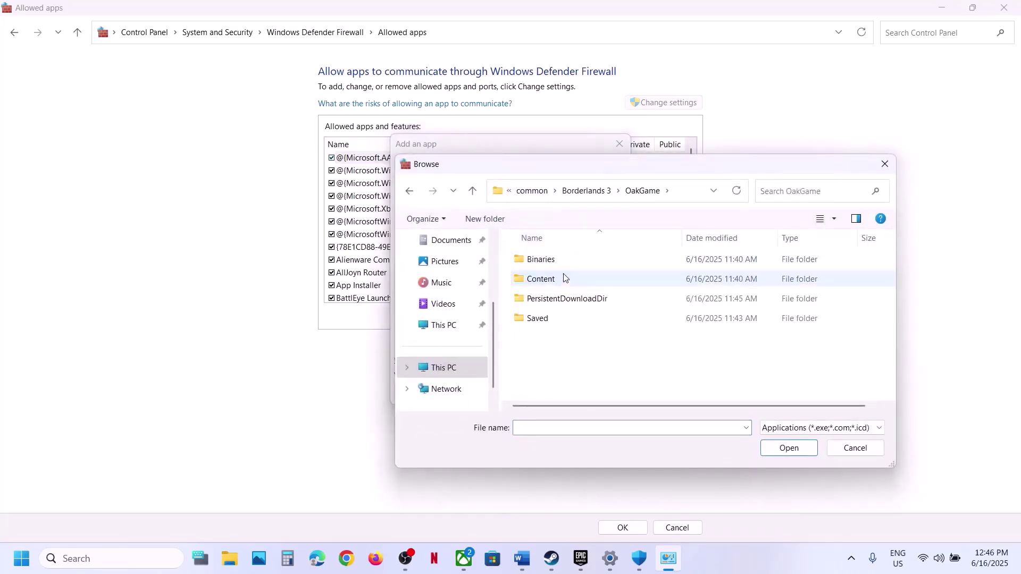
pyautogui.doubleClick(553, 262)
pyautogui.doubleClick(544, 280)
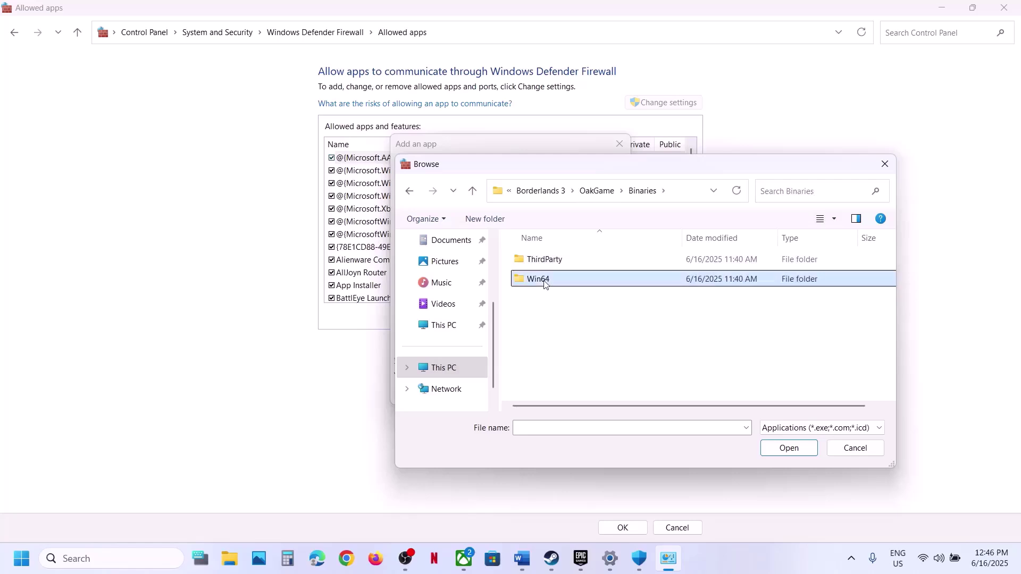
pyautogui.click(553, 260)
pyautogui.click(798, 446)
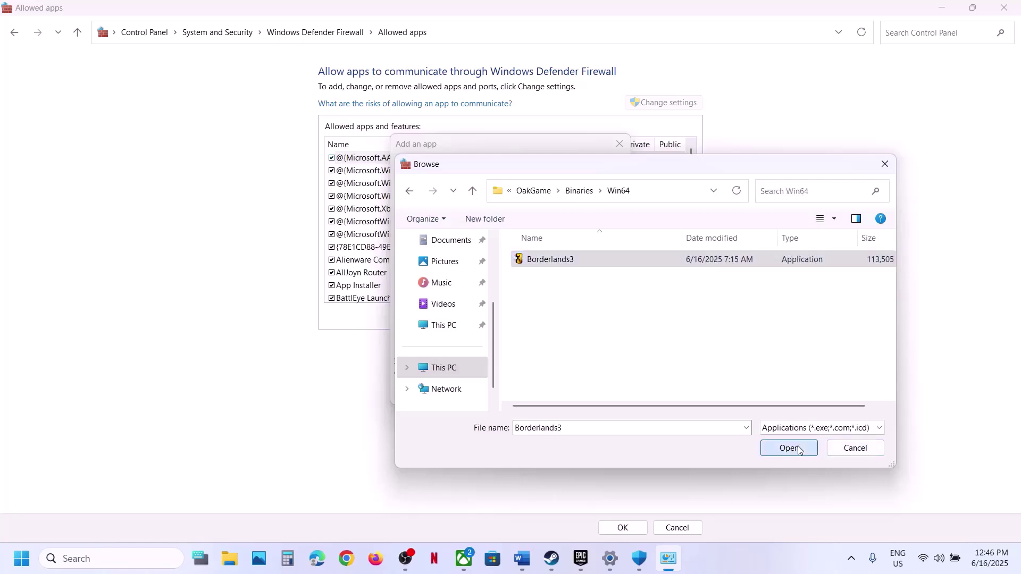
pyautogui.click(556, 395)
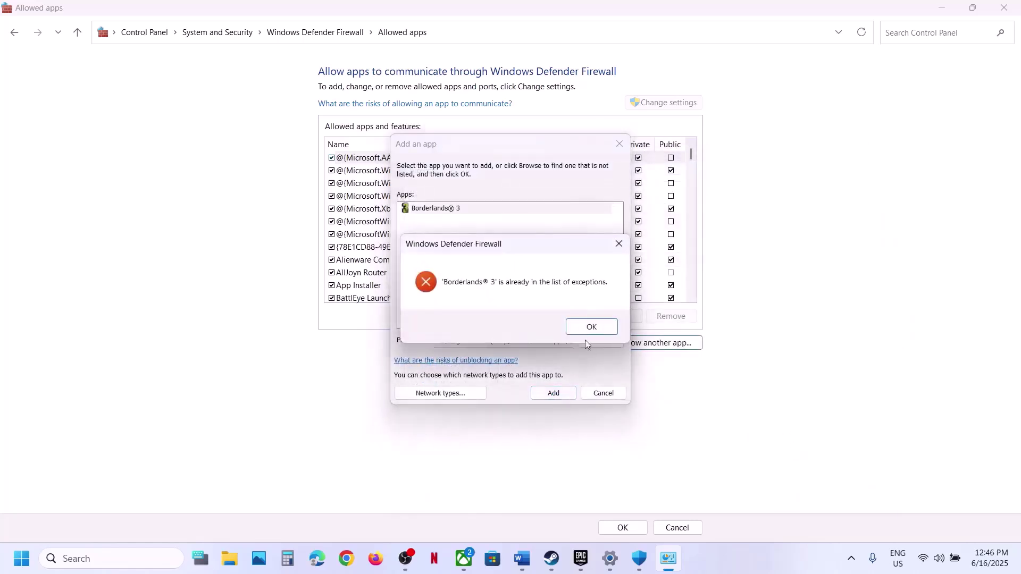
pyautogui.click(582, 330)
pyautogui.click(618, 143)
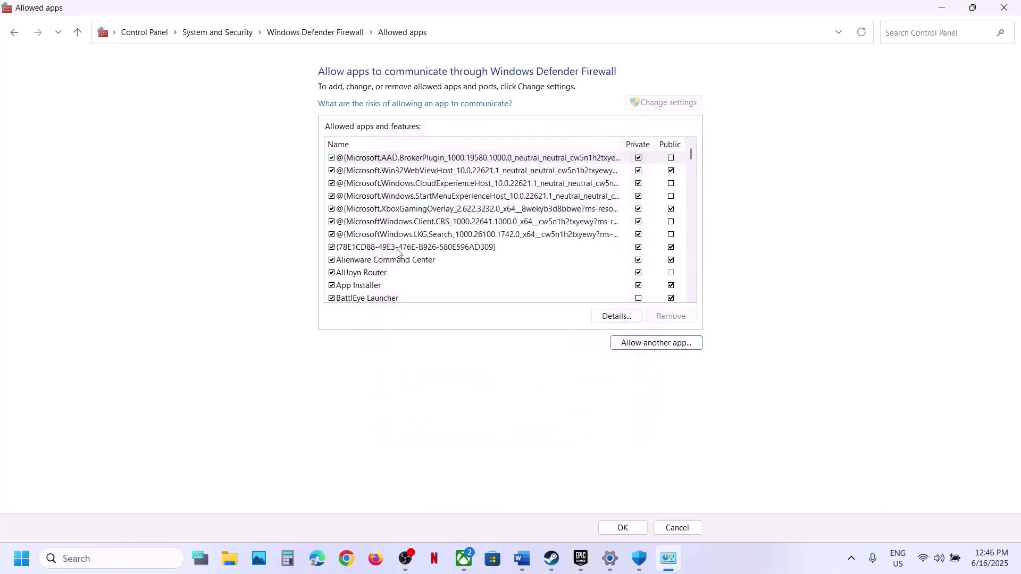
pyautogui.write('bor')
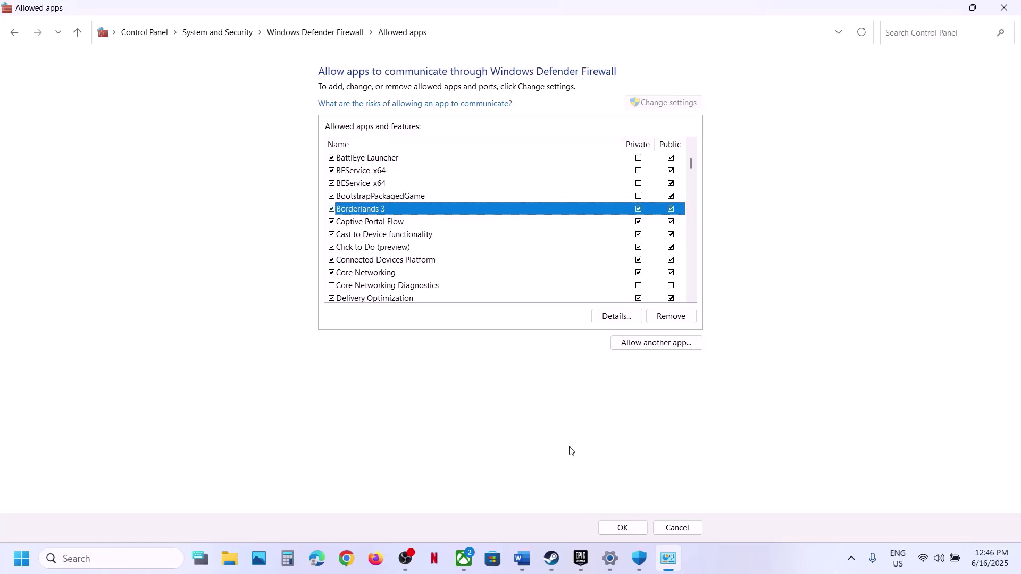
# Start adding another app and browse This PC > OS (C:) > Program Files
pyautogui.click(653, 345)
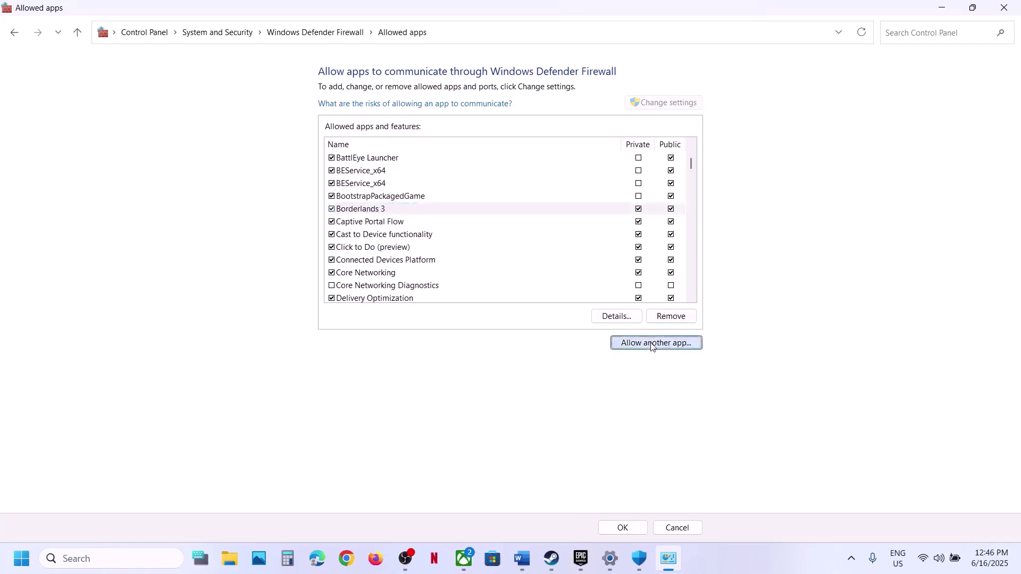
pyautogui.click(612, 343)
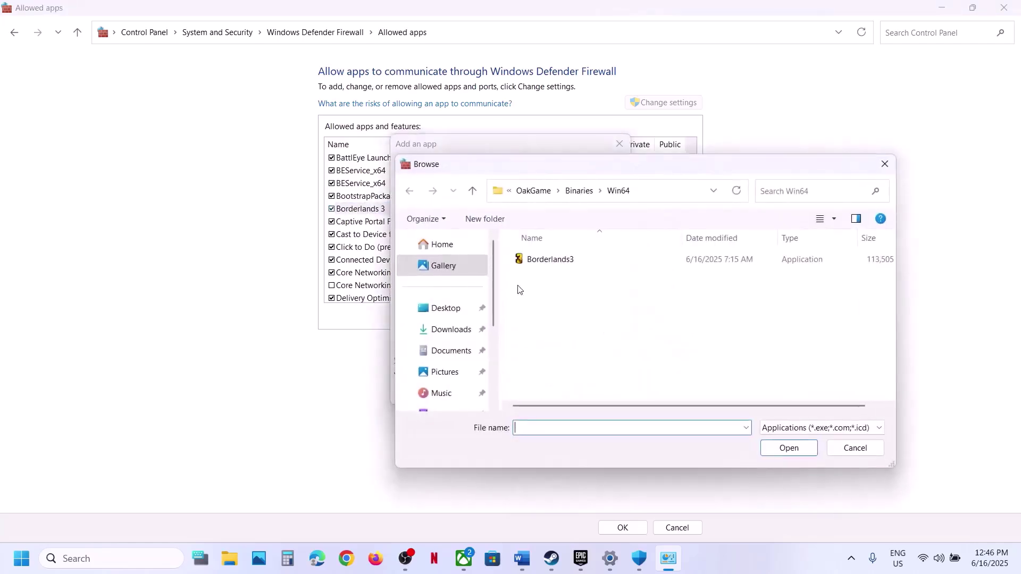
pyautogui.scroll(-3, 451, 372)
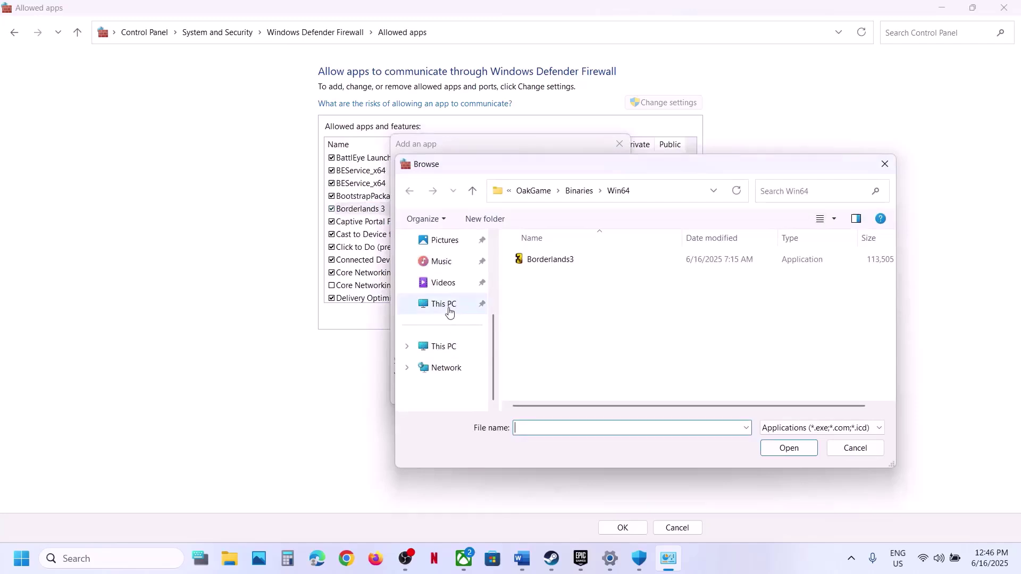
pyautogui.click(450, 312)
pyautogui.doubleClick(554, 267)
pyautogui.scroll(-3, 556, 271)
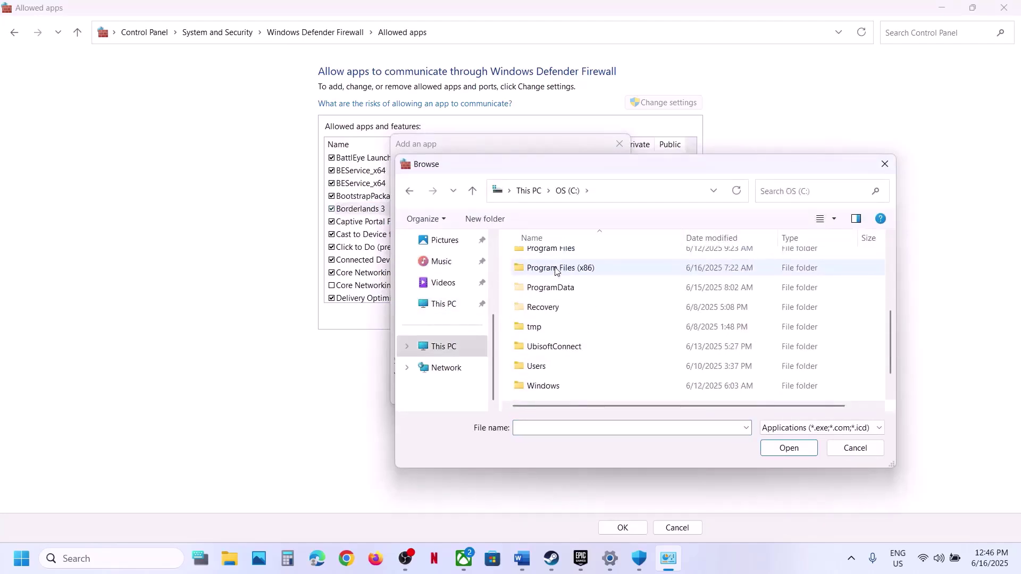
pyautogui.scroll(3, 579, 290)
pyautogui.doubleClick(577, 294)
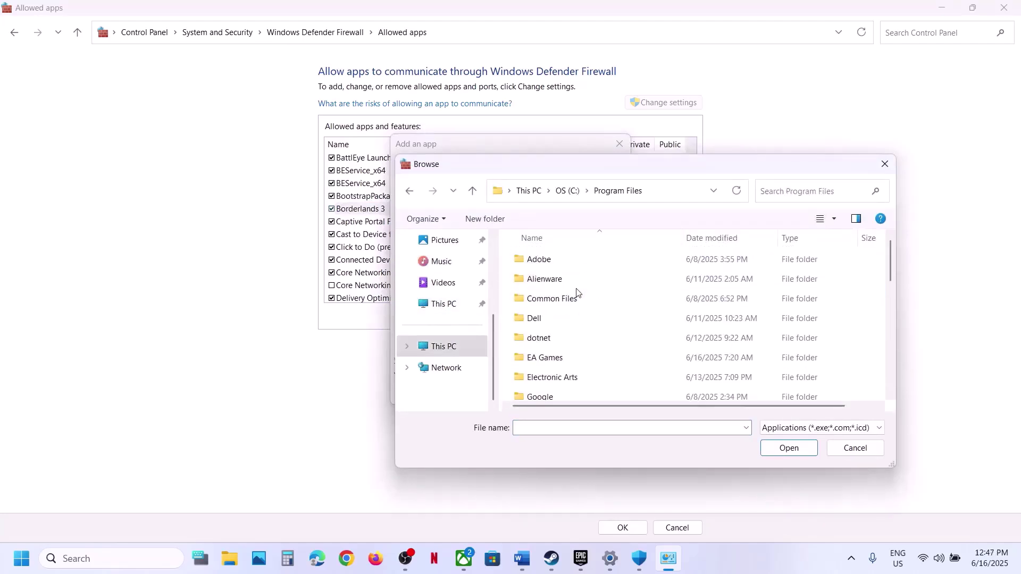
pyautogui.scroll(-2, 576, 292)
pyautogui.scroll(1, 570, 288)
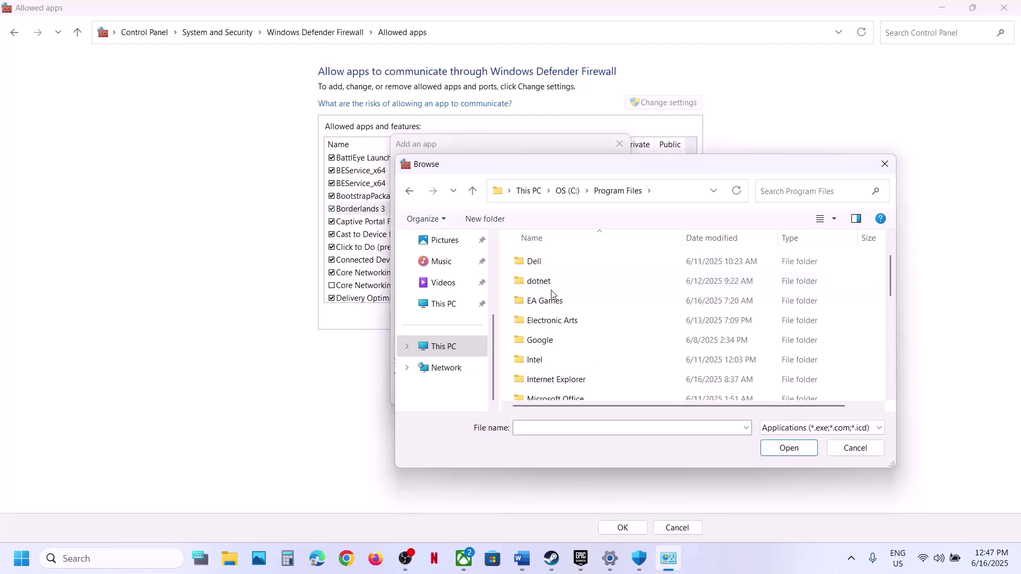
pyautogui.scroll(-1, 551, 294)
# Check the Epic Games folder in Program Files (x86), then close the browser and cancel adding
pyautogui.click(472, 191)
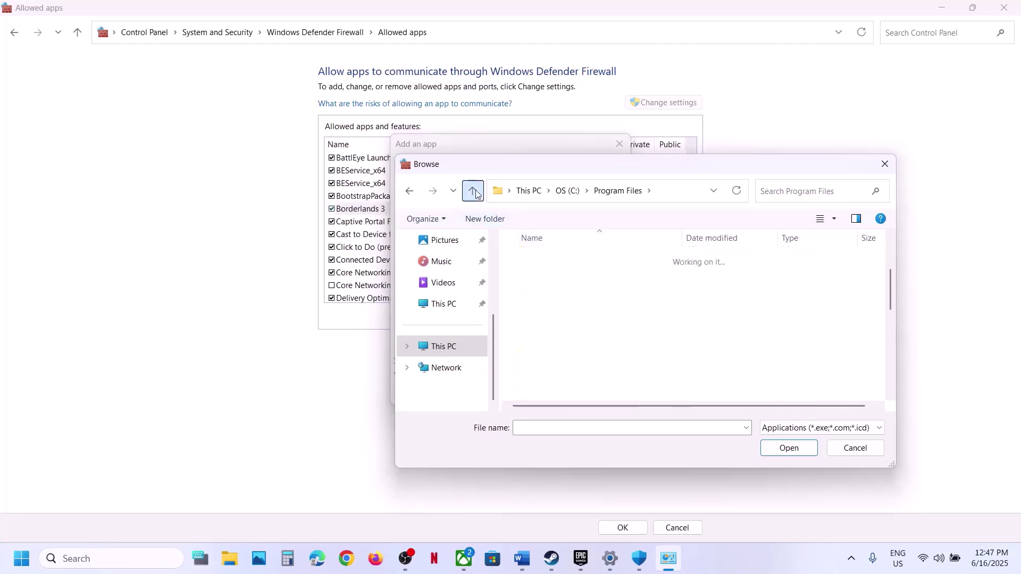
pyautogui.doubleClick(574, 333)
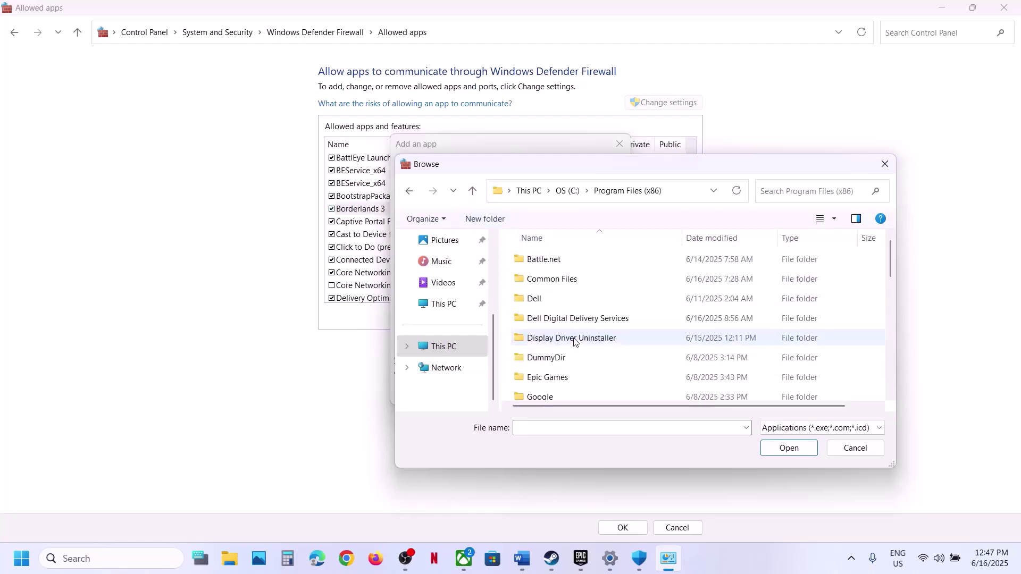
pyautogui.scroll(-2, 574, 341)
pyautogui.doubleClick(554, 295)
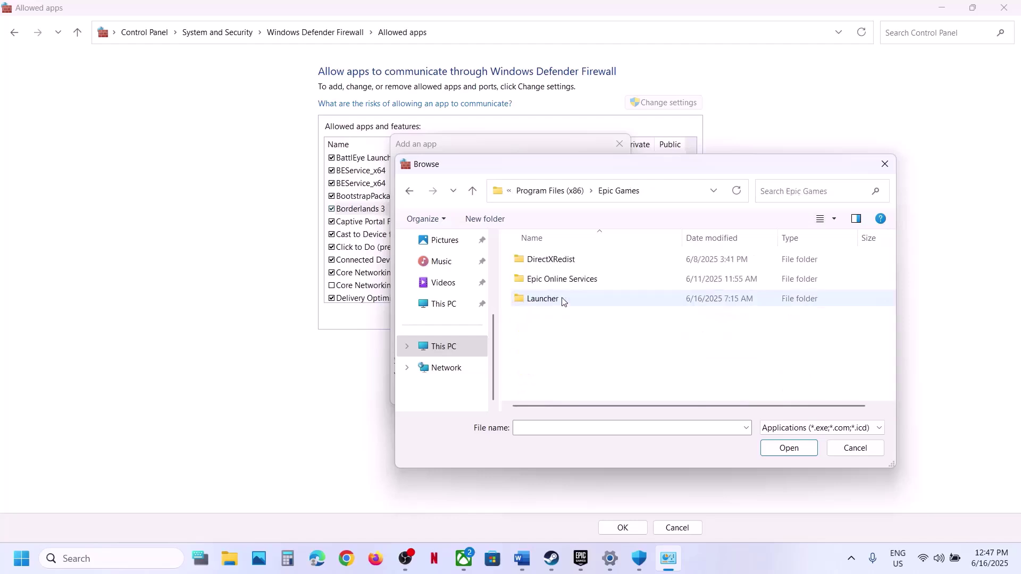
pyautogui.click(473, 192)
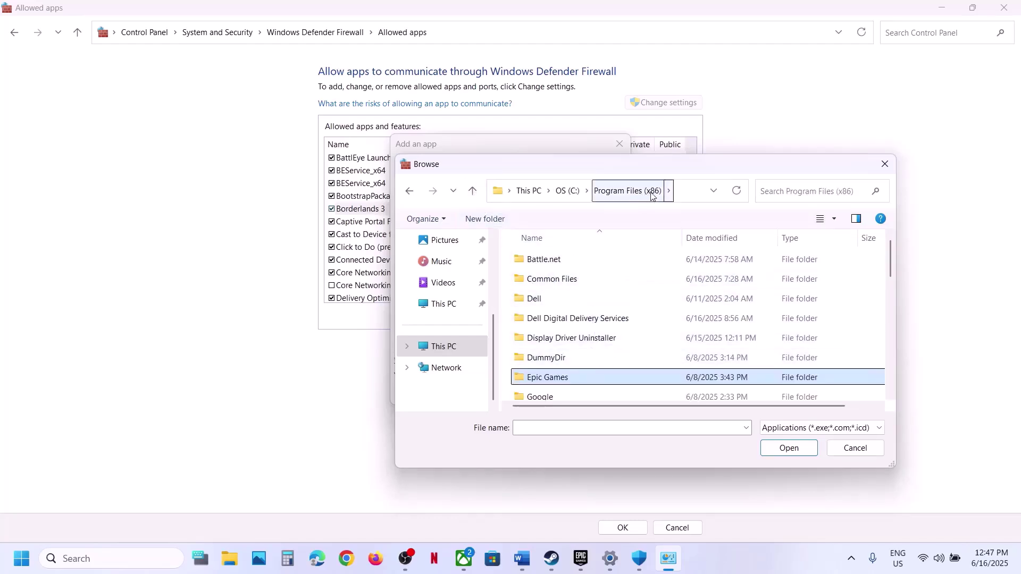
pyautogui.click(473, 192)
pyautogui.click(880, 163)
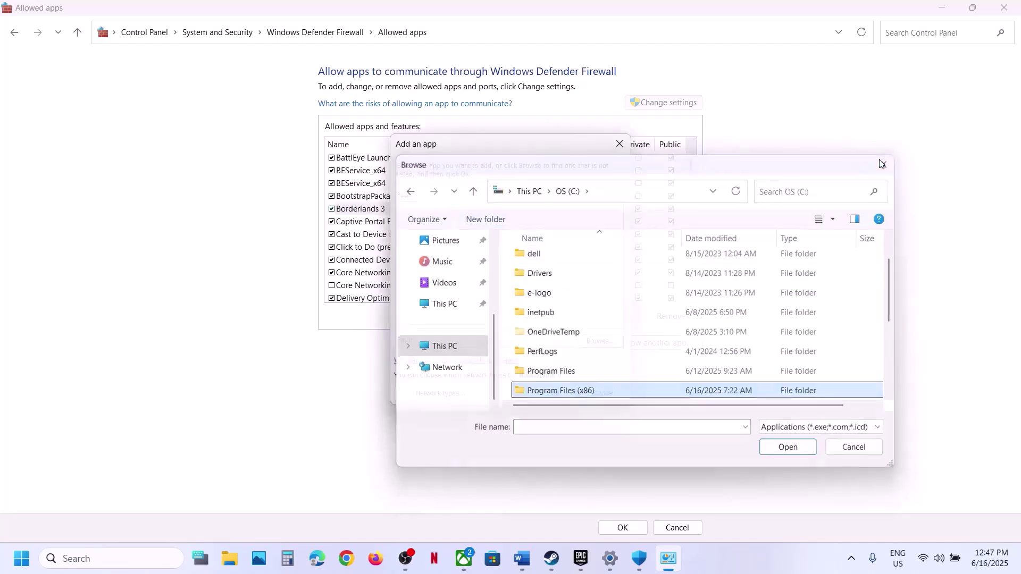
pyautogui.click(603, 392)
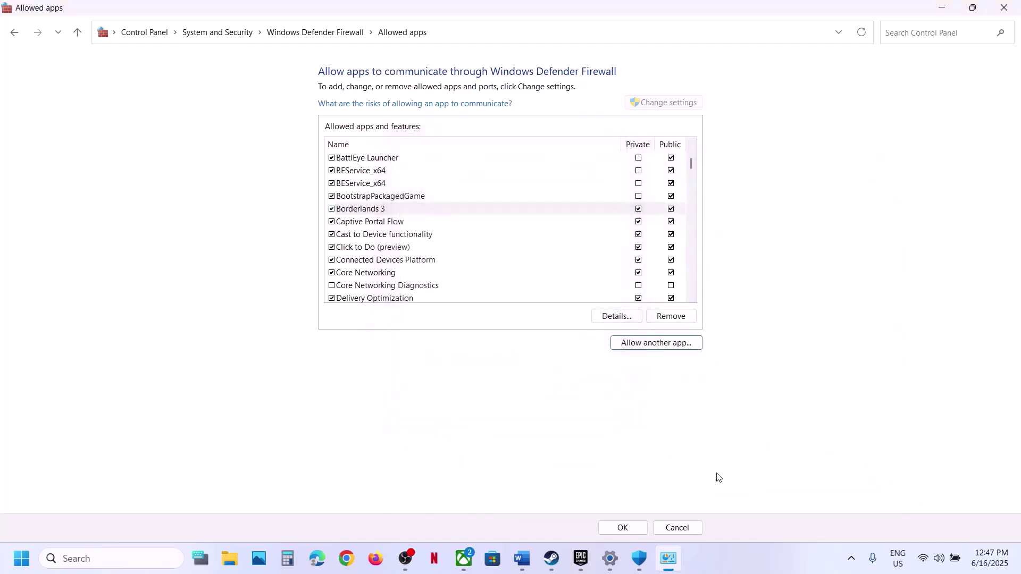
# Scroll the Word notes to Step 2, selecting its heading, the NVIDIA download link and the AMD link
pyautogui.click(522, 559)
pyautogui.scroll(-3, 433, 340)
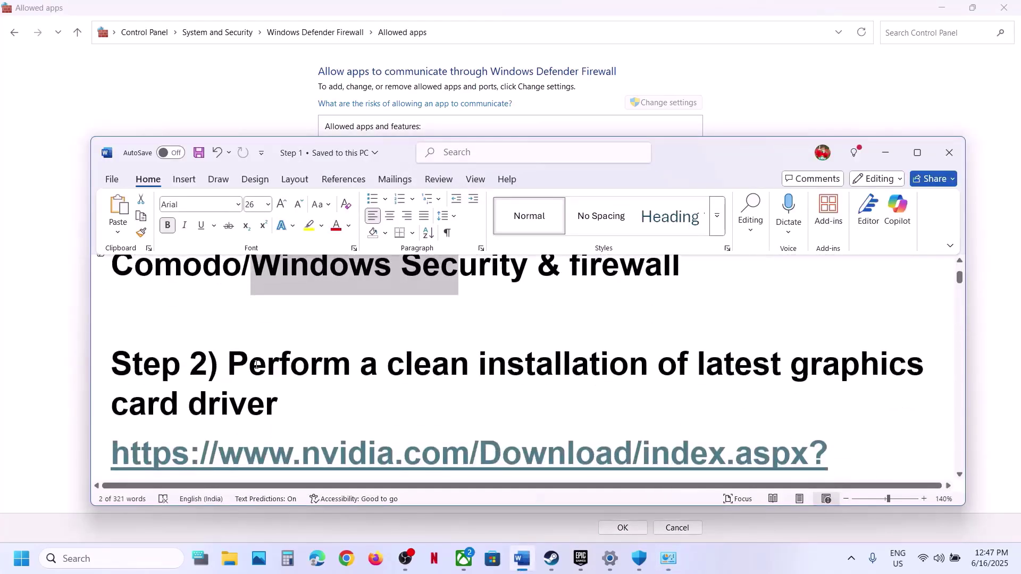
pyautogui.doubleClick(256, 365)
pyautogui.keyDown('shift'); pyautogui.click(298, 404); pyautogui.keyUp('shift')
pyautogui.scroll(-1, 297, 405)
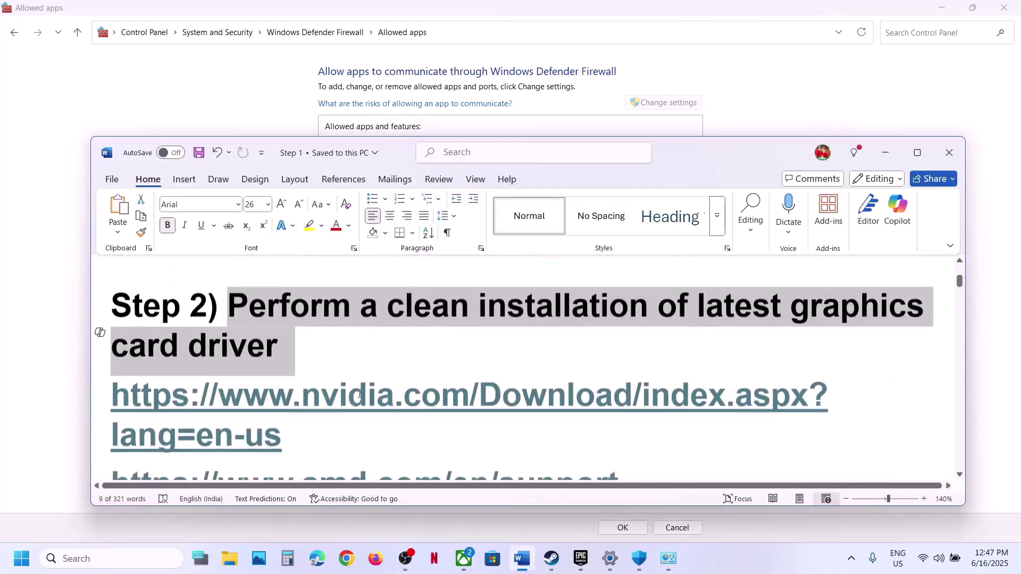
pyautogui.tripleClick(297, 404)
pyautogui.scroll(-1, 298, 404)
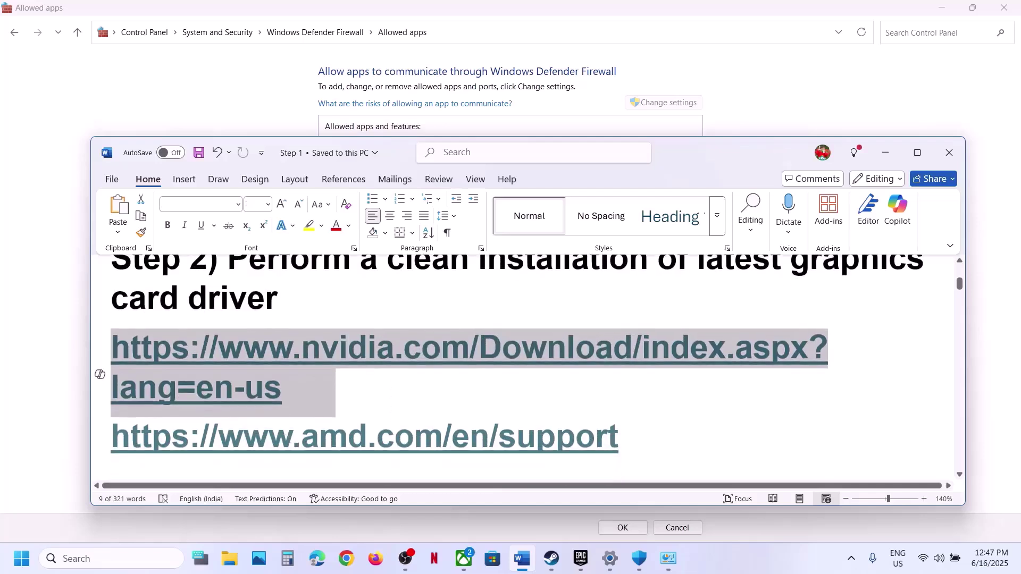
pyautogui.moveTo(267, 440); pyautogui.dragTo(536, 442)
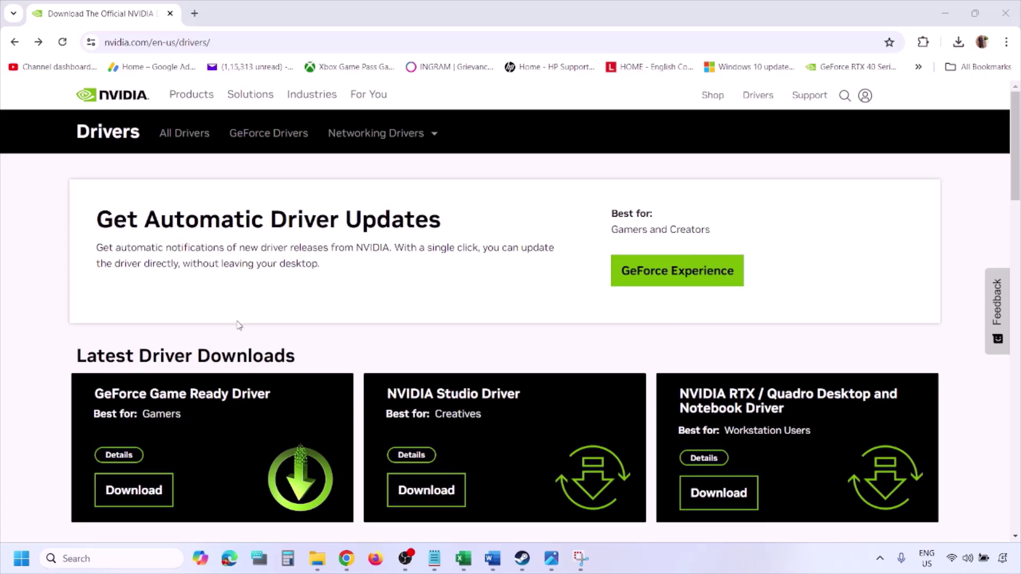
# Run NVIDIA's Manual Driver Search for the RTX 3050 Laptop GPU with Windows 11 as the operating system
pyautogui.scroll(-8, 239, 326)
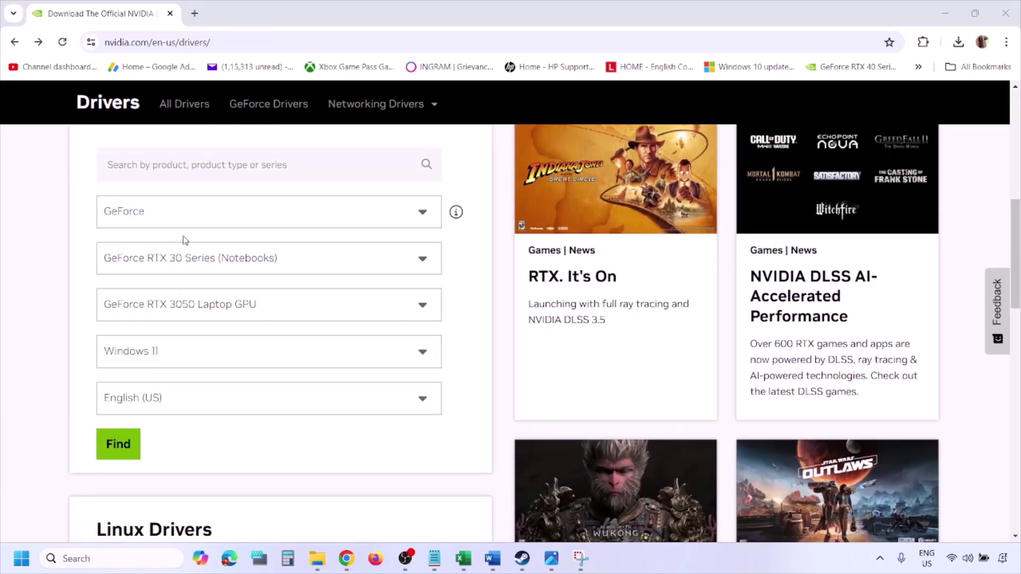
pyautogui.click(169, 356)
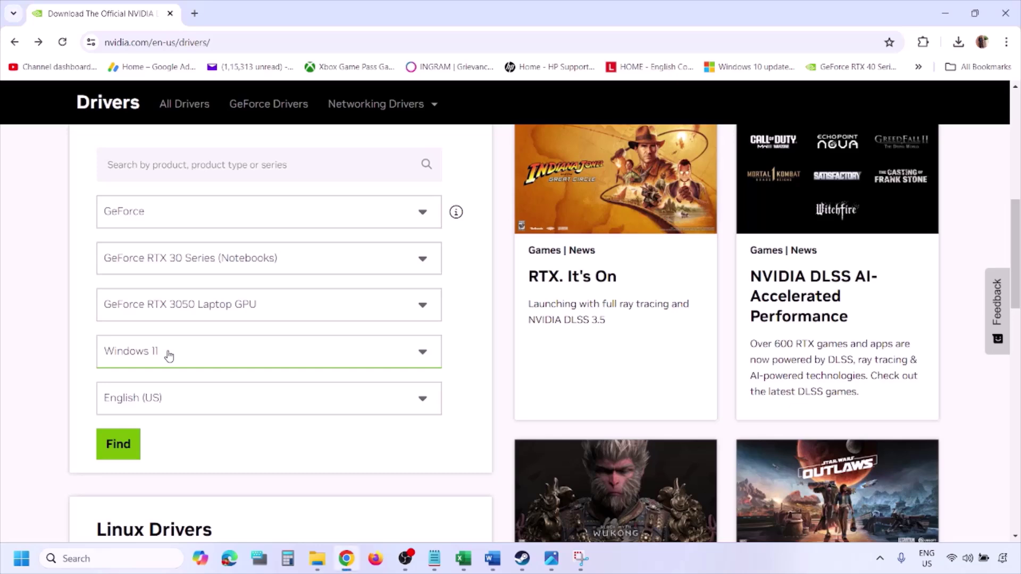
pyautogui.click(170, 355)
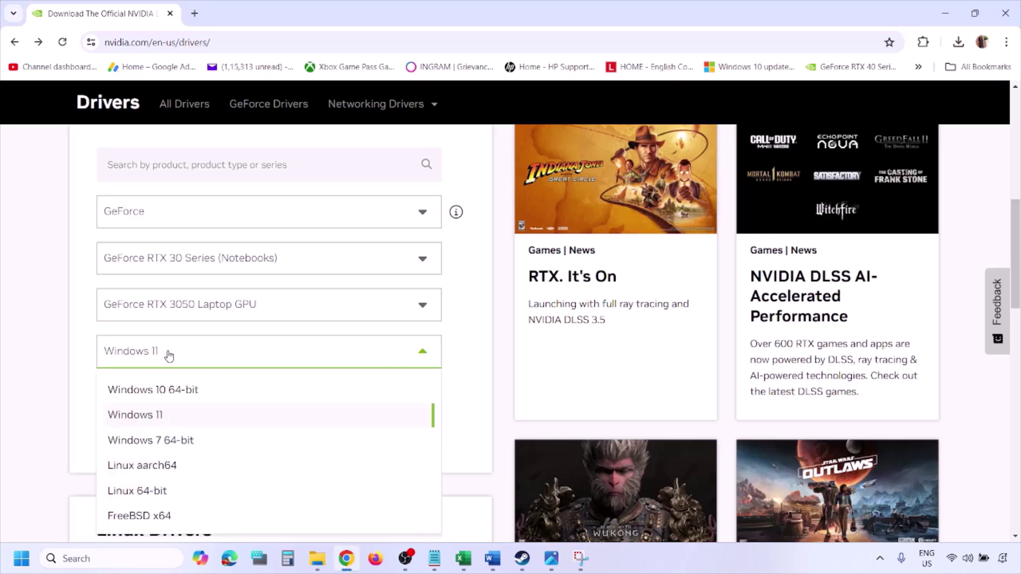
pyautogui.click(150, 417)
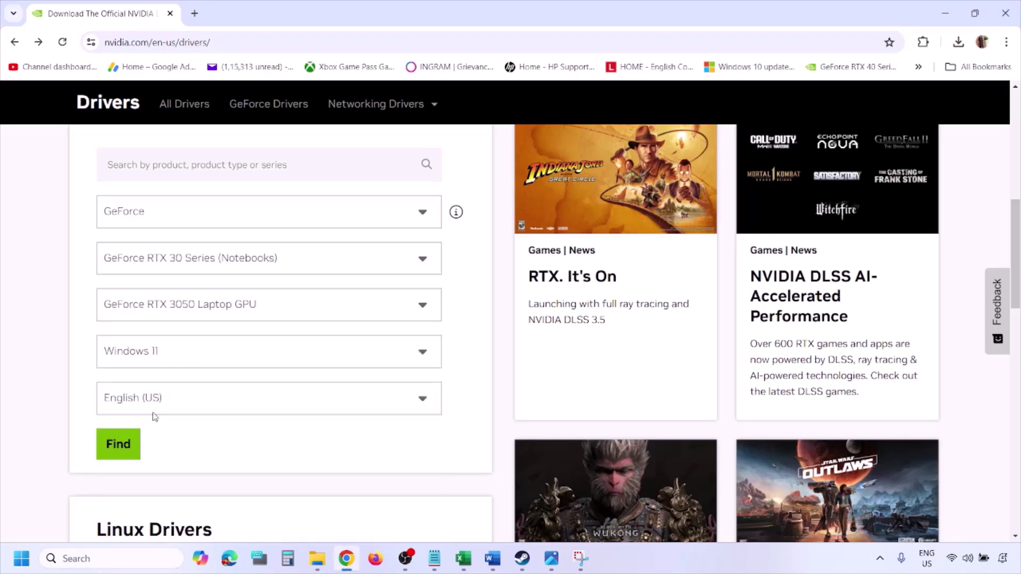
pyautogui.click(122, 448)
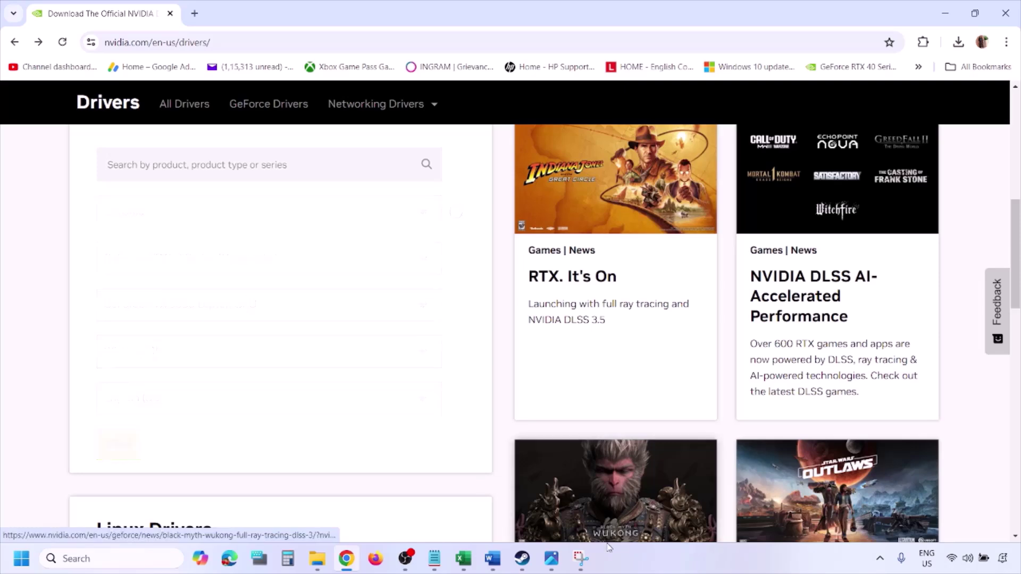
pyautogui.click(552, 561)
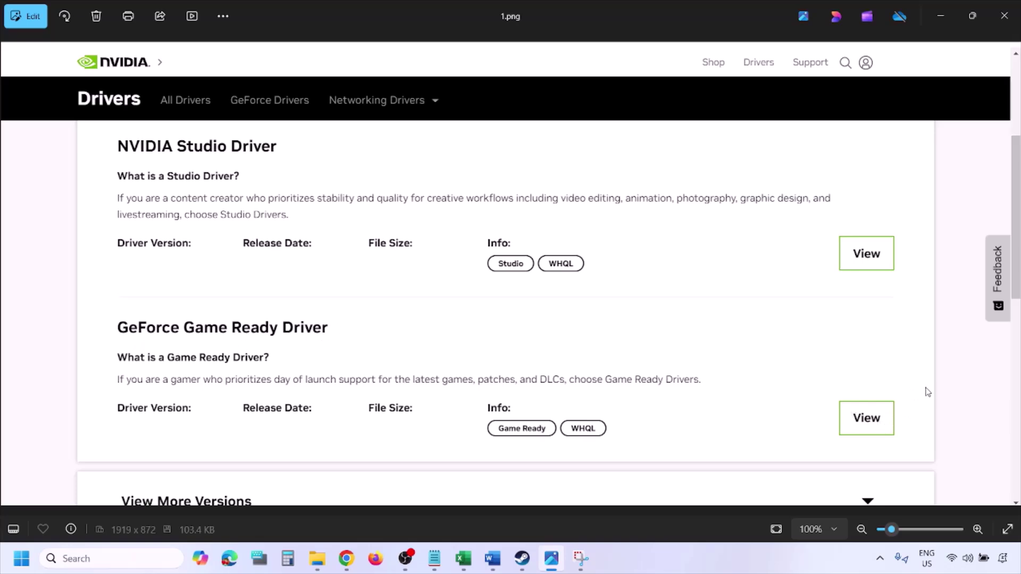
# Advance through the driver screenshots to 5.png with clean installation ticked, then open Start's power options
pyautogui.press('Right')
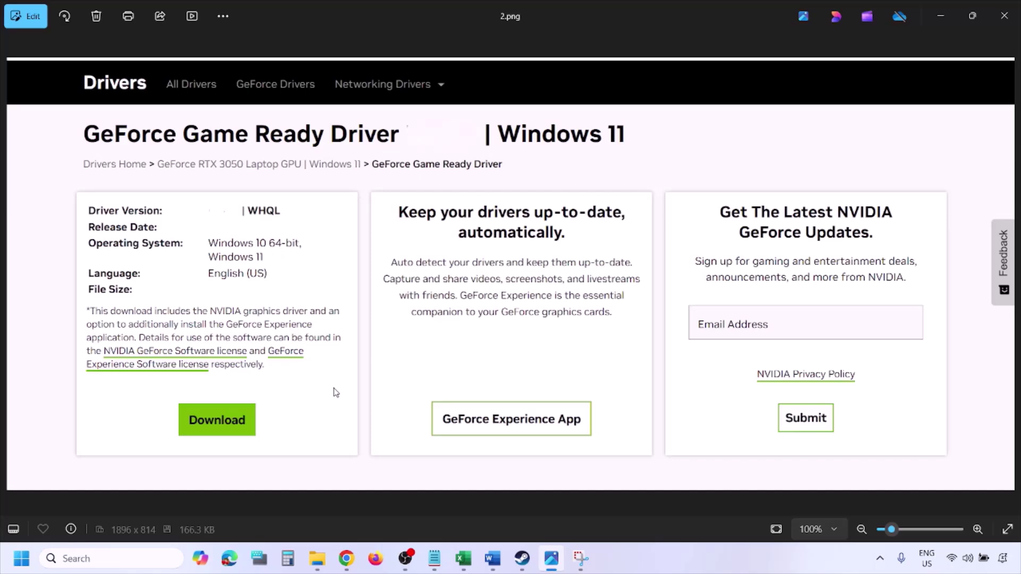
pyautogui.press('Right')
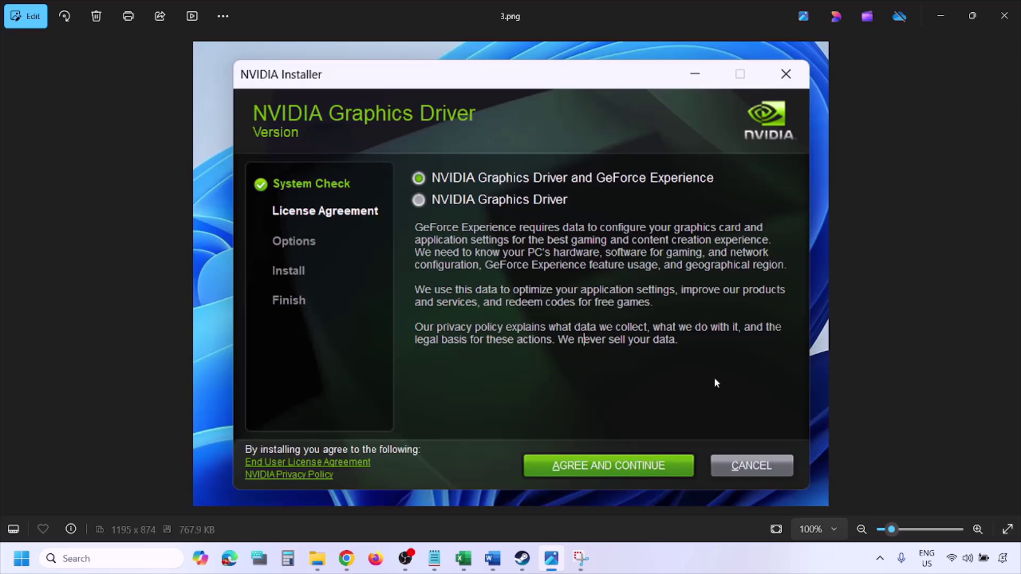
pyautogui.press('Right')
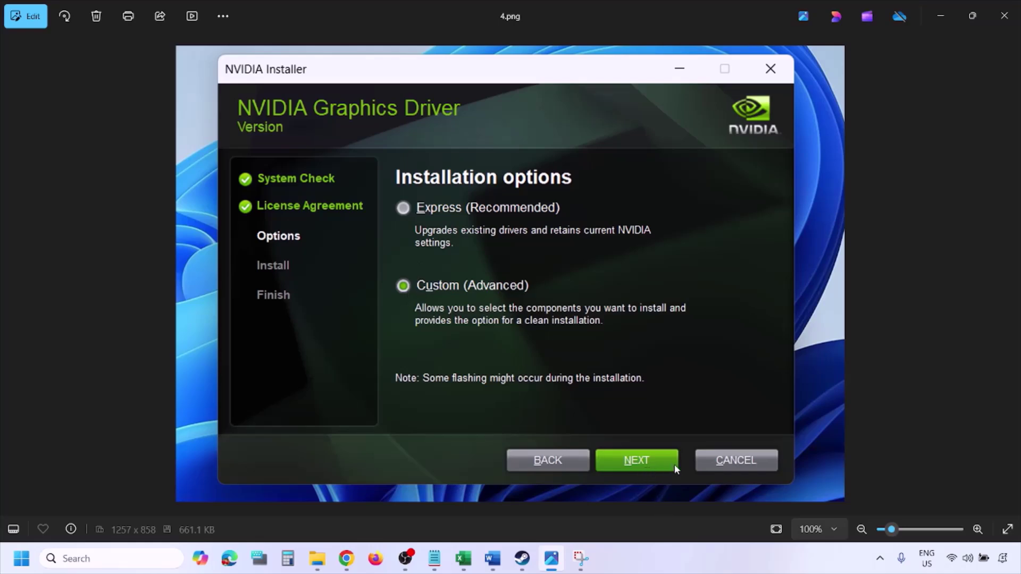
pyautogui.press('Right')
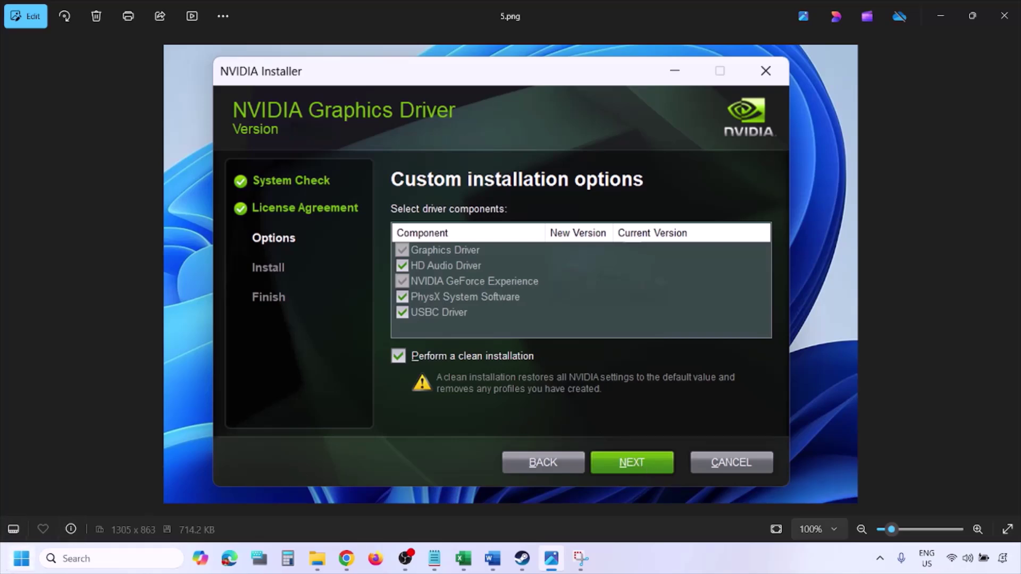
pyautogui.click(21, 558)
pyautogui.click(388, 514)
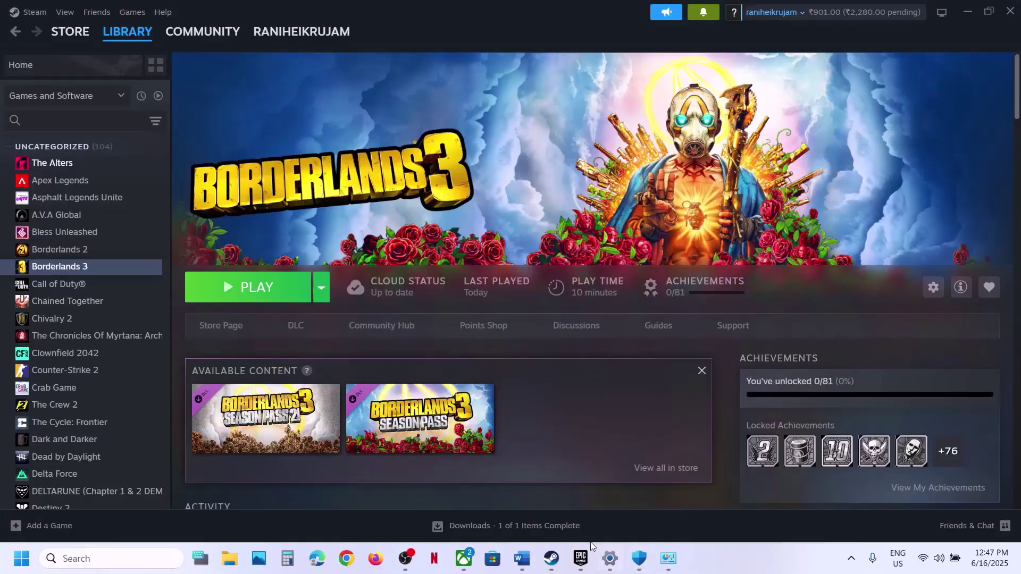
# Select the whole nvidia.com Download link in the Step 2 notes and copy it for the browser
pyautogui.click(522, 558)
pyautogui.moveTo(268, 437); pyautogui.dragTo(536, 437)
pyautogui.scroll(-3, 424, 349)
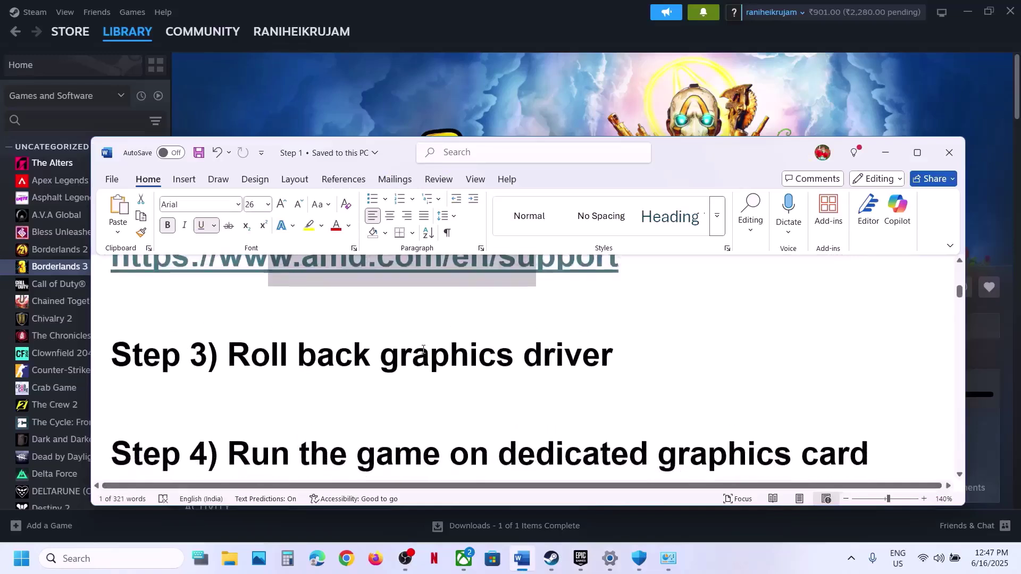
pyautogui.scroll(2, 452, 362)
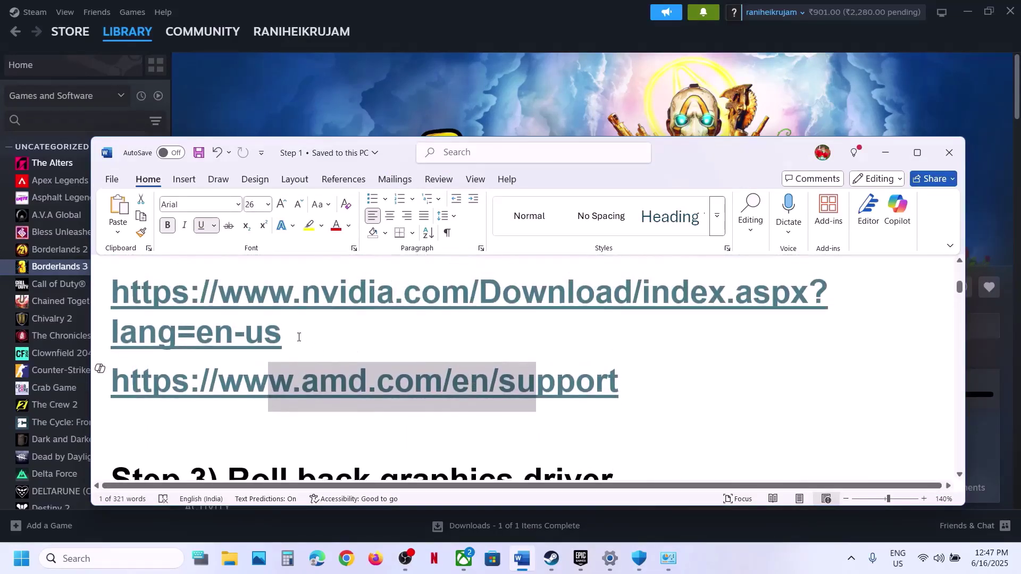
pyautogui.click(299, 338)
pyautogui.tripleClick(299, 338)
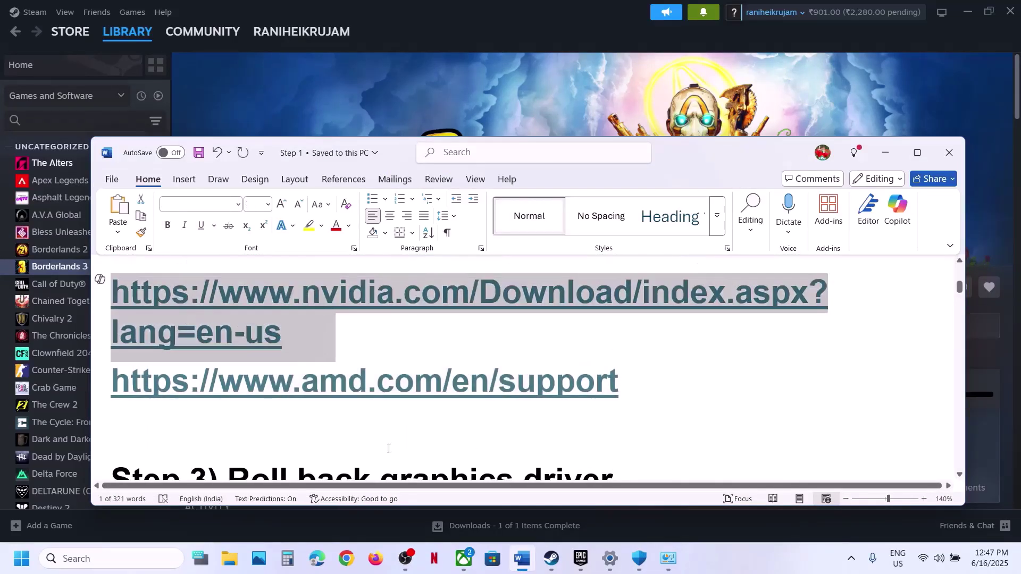
pyautogui.hotkey('ctrl', 'c')
pyautogui.click(346, 558)
# Load the NVIDIA driver page, find RTX 3050 Laptop GPU drivers for Windows 11, and show older versions
pyautogui.hotkey('ctrl', 'v')
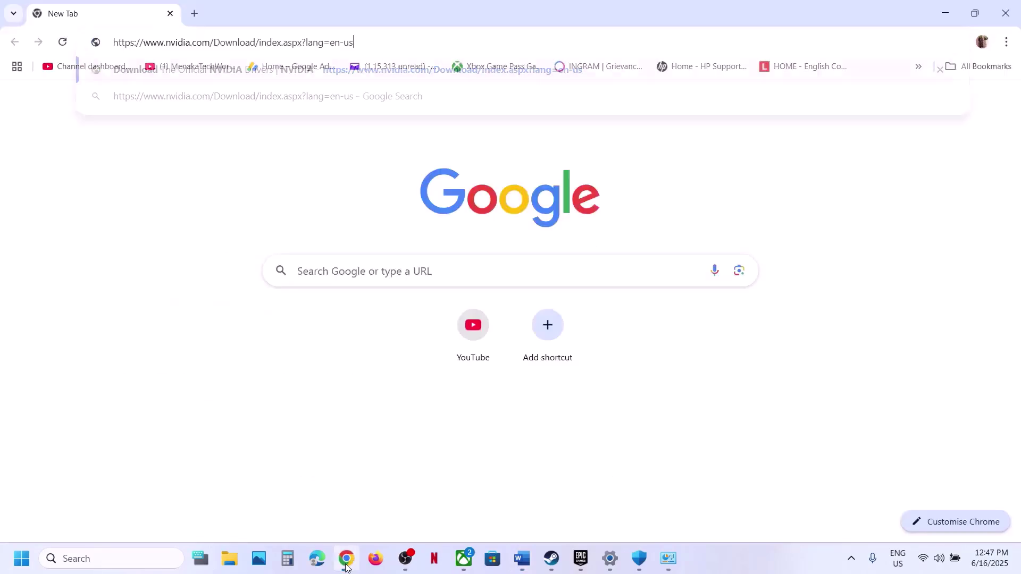
pyautogui.press('Return')
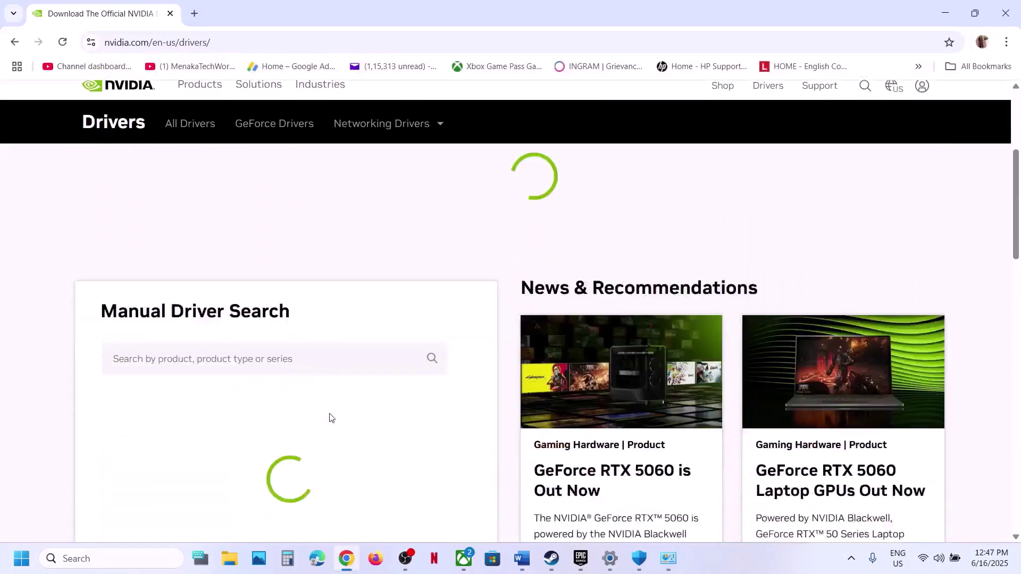
pyautogui.scroll(-4, 330, 418)
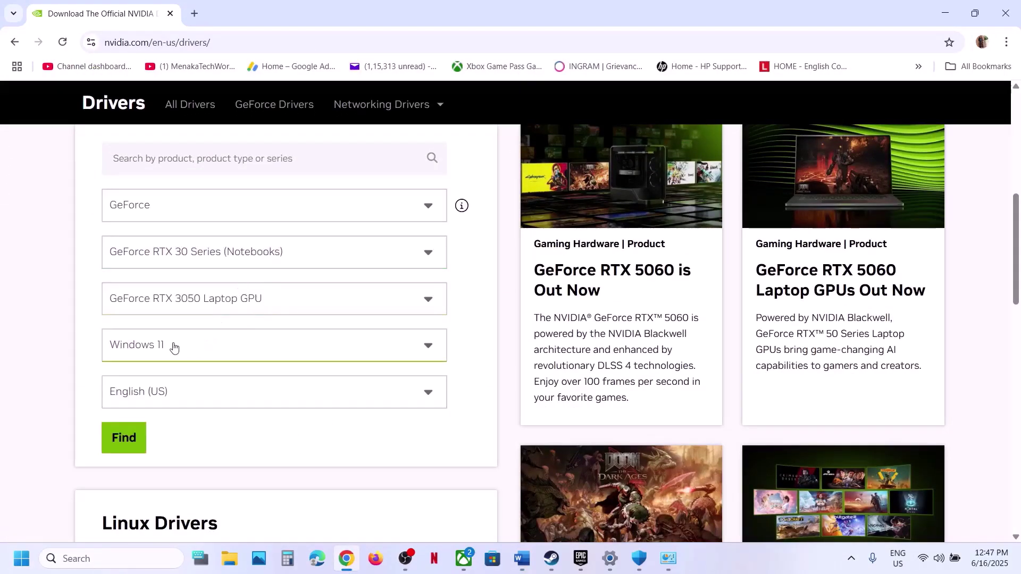
pyautogui.click(124, 438)
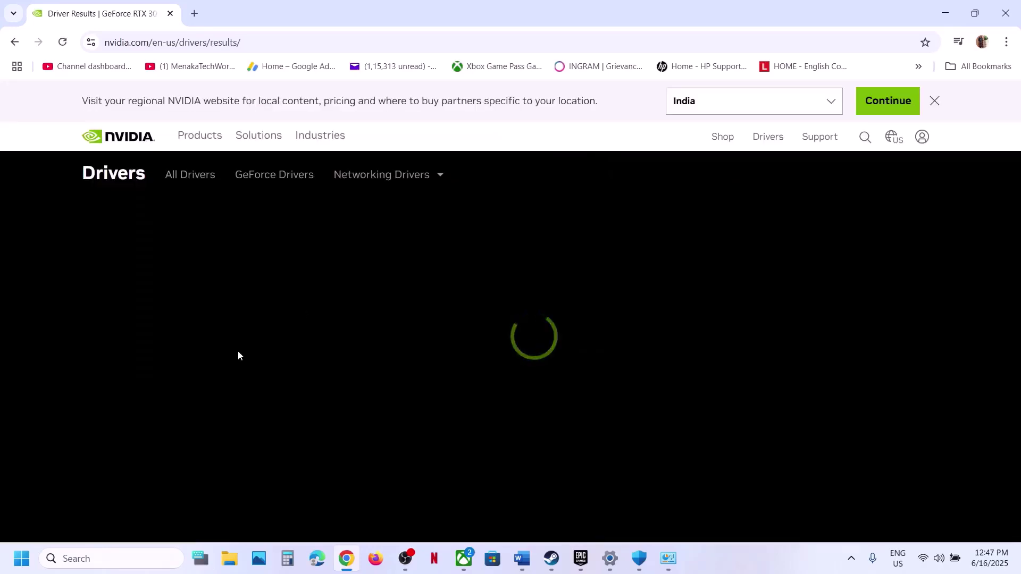
pyautogui.scroll(-8, 238, 352)
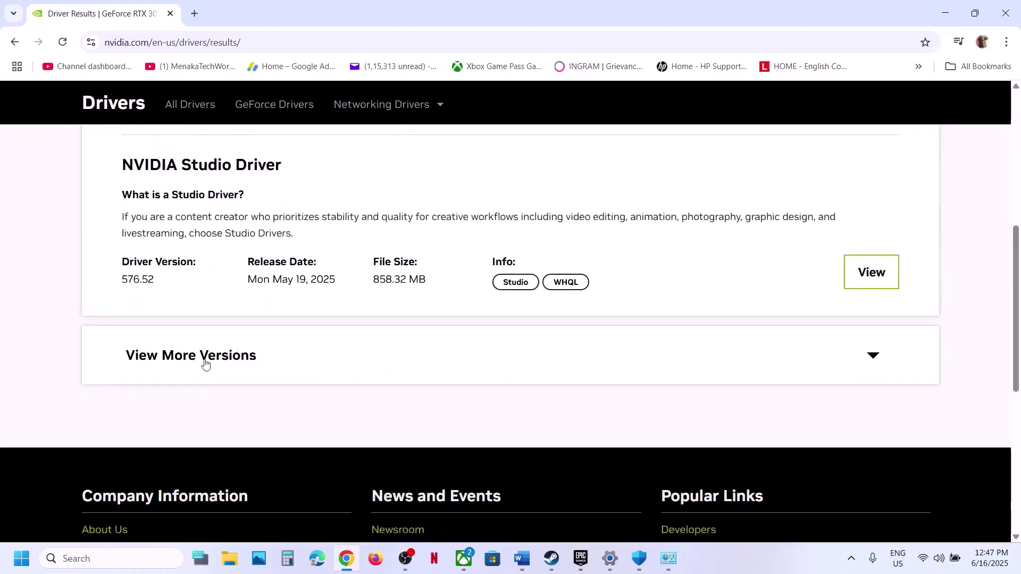
pyautogui.click(206, 364)
# Review the listed driver versions, highlighting 576.52, 576.40 and 576.28
pyautogui.scroll(5, 202, 360)
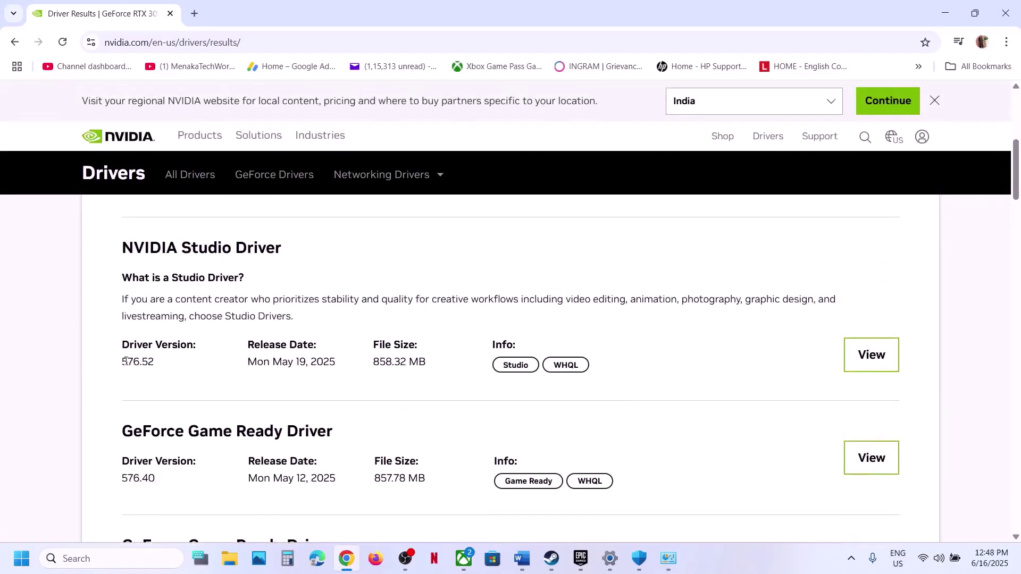
pyautogui.moveTo(125, 362); pyautogui.dragTo(150, 362)
pyautogui.scroll(-3, 155, 392)
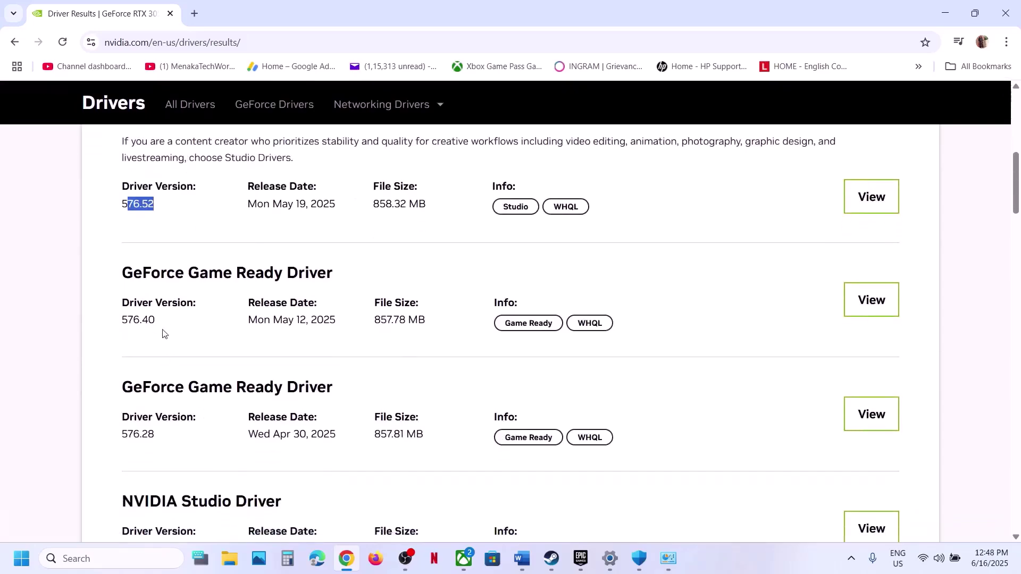
pyautogui.scroll(3, 195, 305)
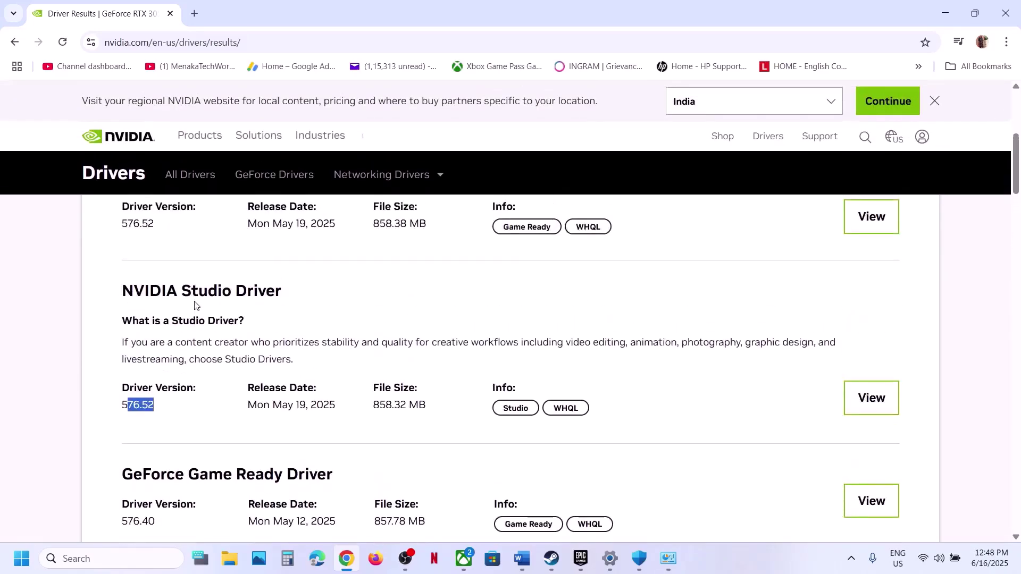
pyautogui.scroll(2, 194, 305)
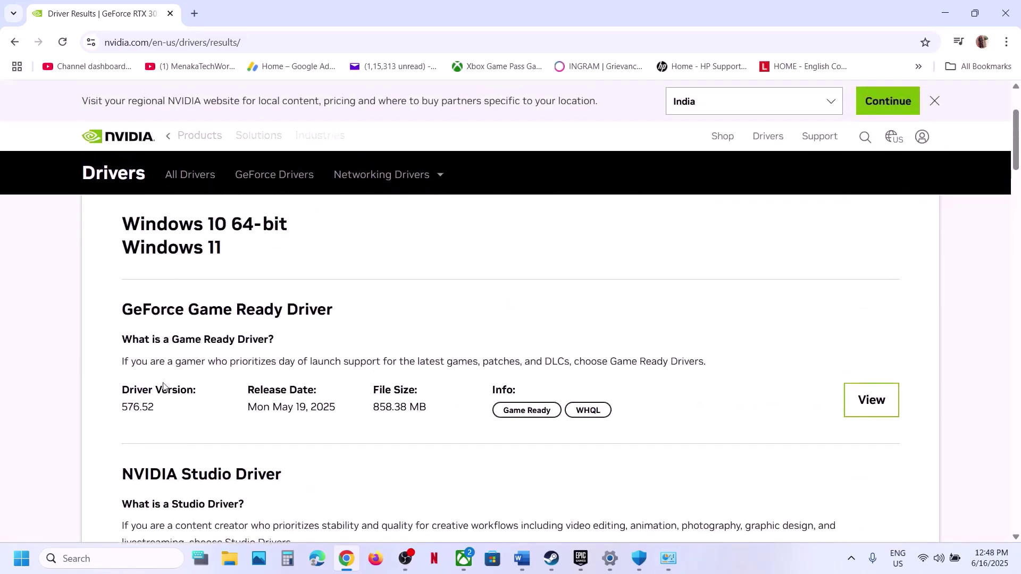
pyautogui.moveTo(120, 414); pyautogui.dragTo(162, 416)
pyautogui.click(162, 415)
pyautogui.scroll(-5, 162, 415)
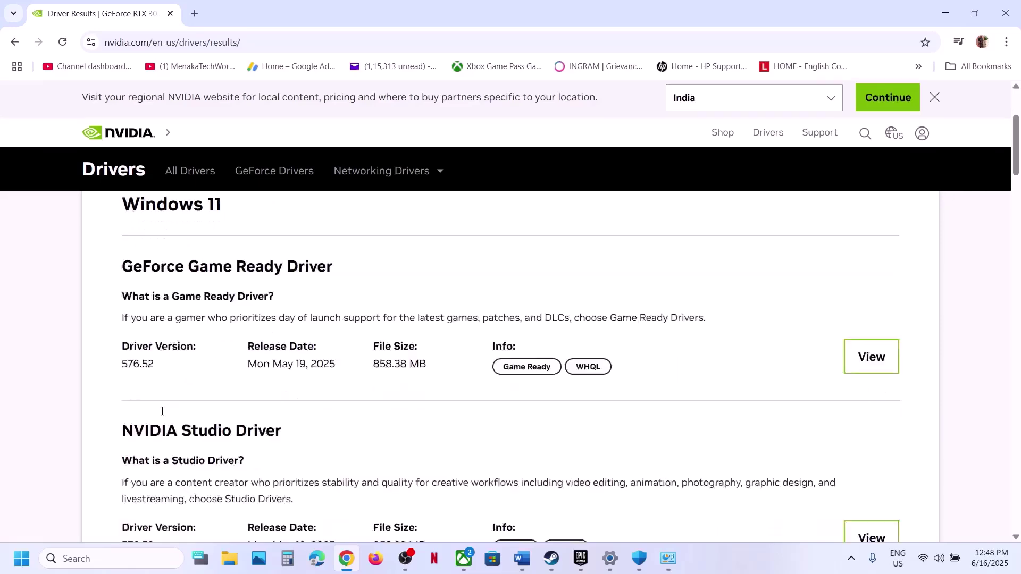
pyautogui.scroll(-2, 163, 415)
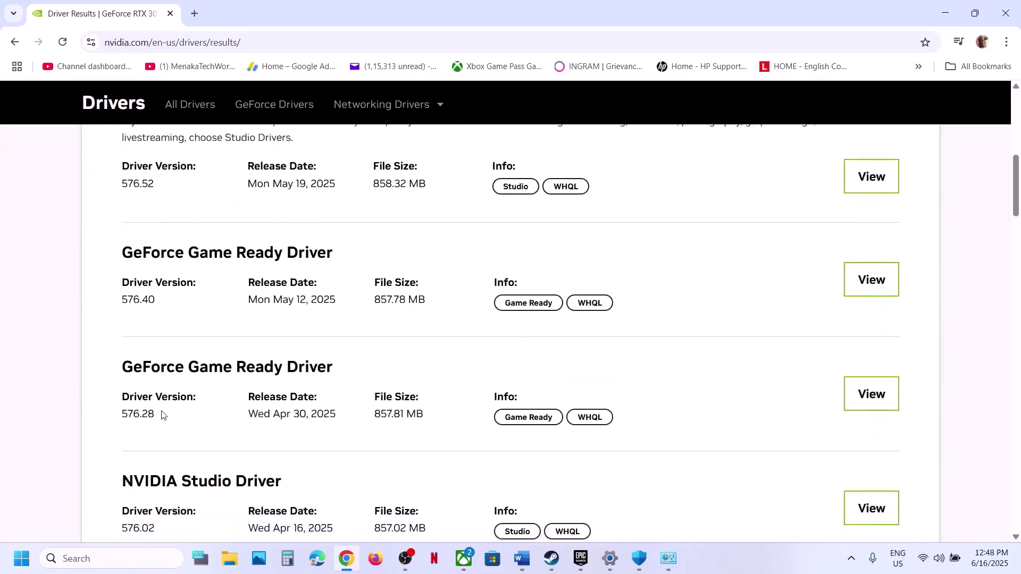
pyautogui.scroll(-1, 163, 415)
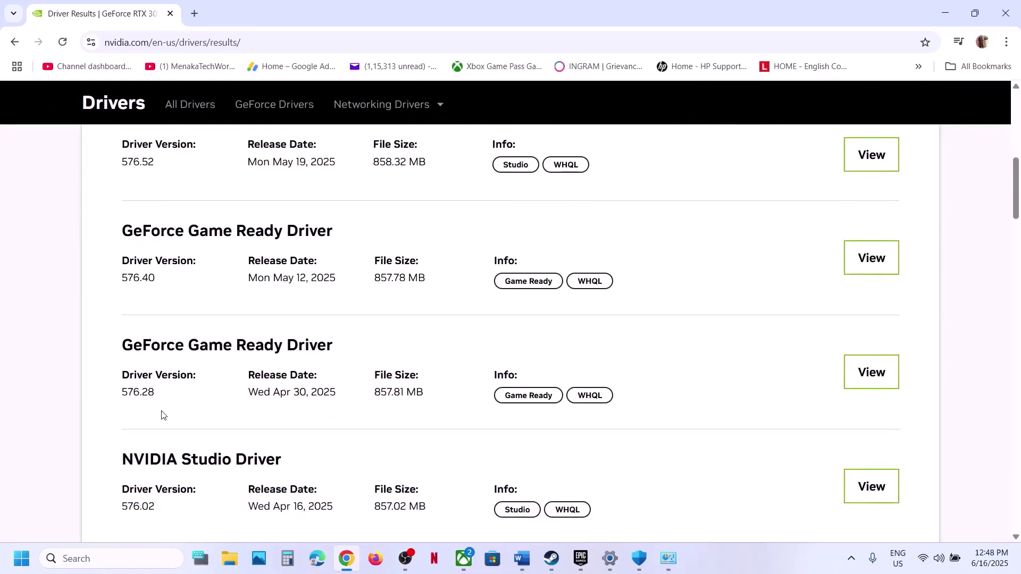
pyautogui.moveTo(123, 281); pyautogui.dragTo(164, 284)
pyautogui.moveTo(121, 373); pyautogui.dragTo(163, 396)
pyautogui.click(167, 396)
# Bring up the Word troubleshooting notes and locate the Step 4 heading
pyautogui.click(551, 558)
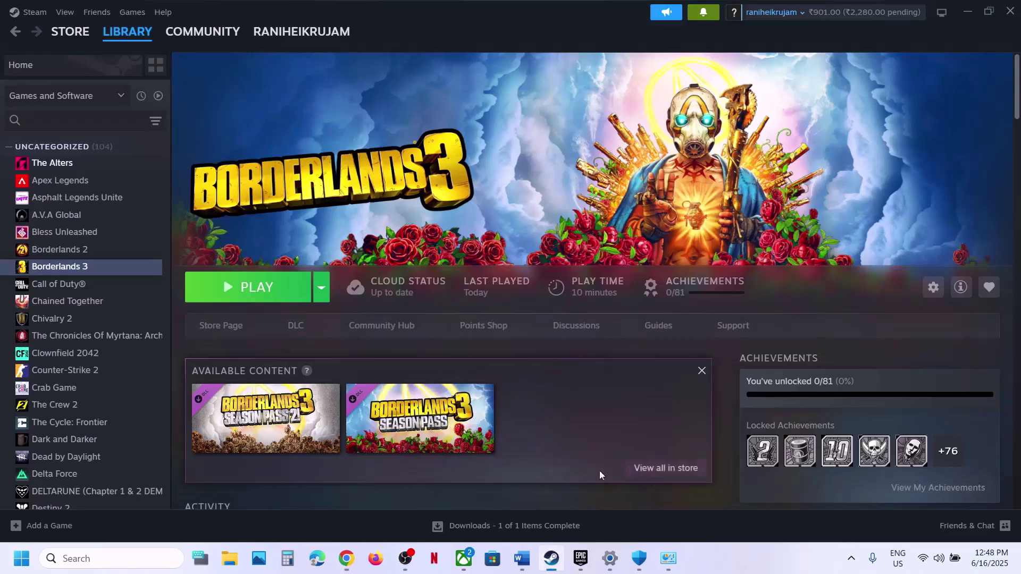
pyautogui.click(521, 557)
pyautogui.scroll(-3, 449, 385)
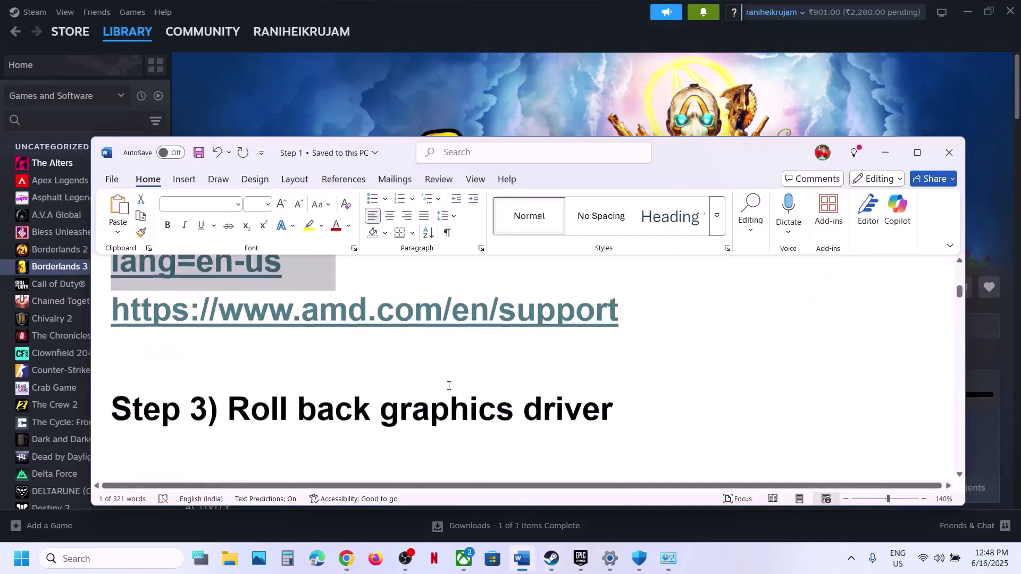
pyautogui.scroll(1, 448, 385)
pyautogui.scroll(-2, 330, 391)
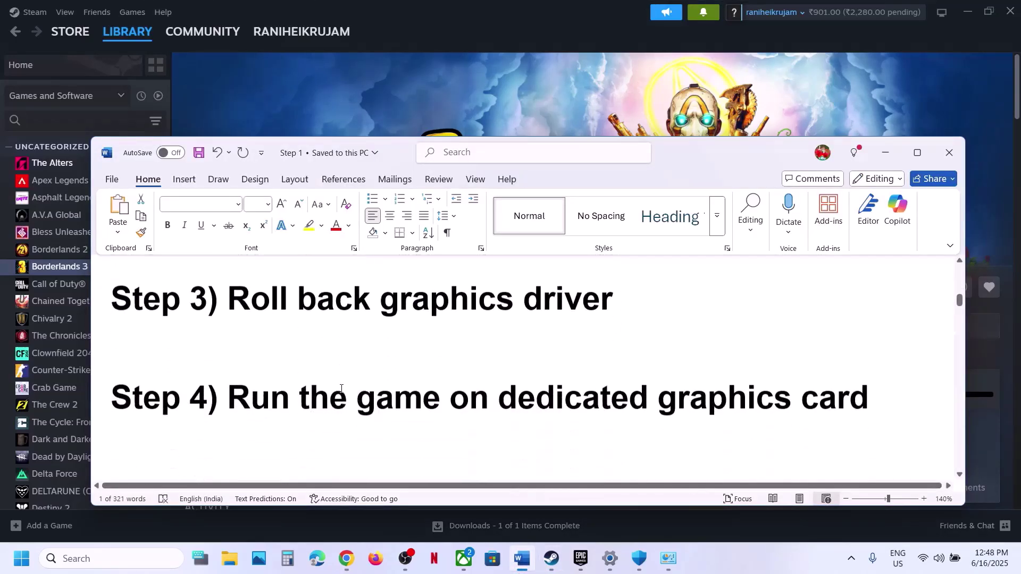
pyautogui.moveTo(273, 389); pyautogui.dragTo(732, 405)
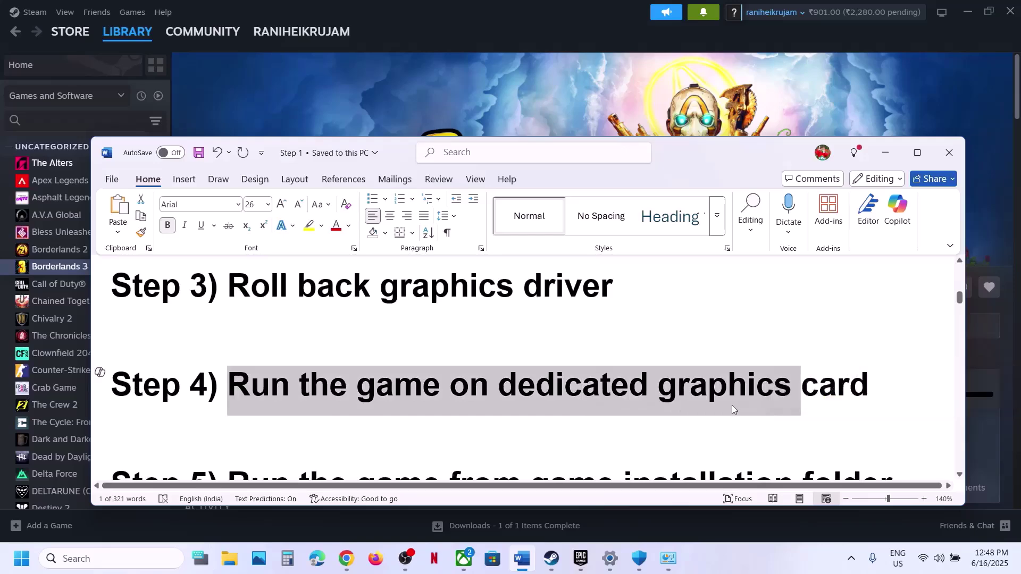
pyautogui.click(732, 406)
# Copy the word 'graphics' from Step 4 and paste it into Windows search
pyautogui.doubleClick(738, 396)
pyautogui.hotkey('ctrl', 'c')
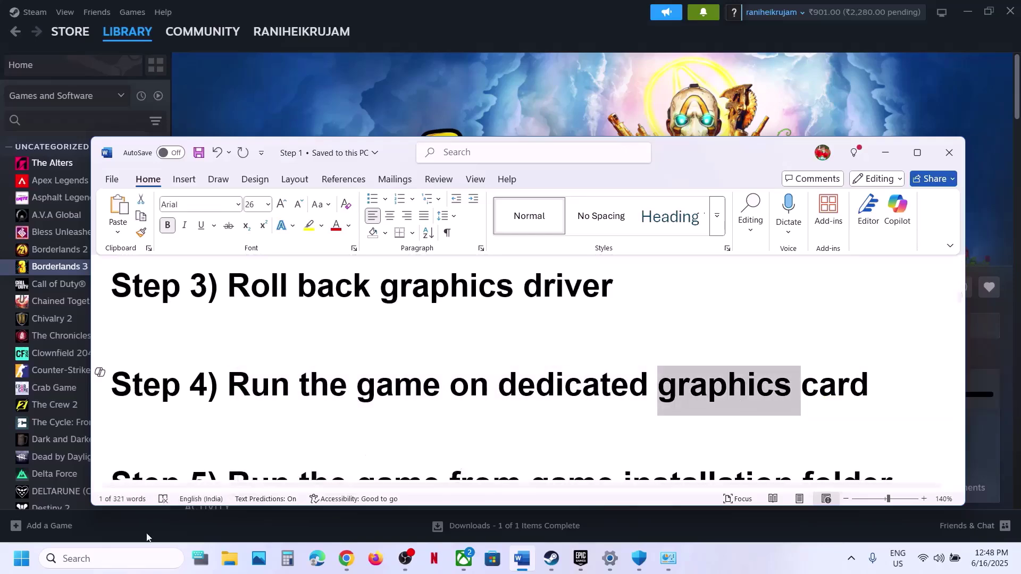
pyautogui.click(119, 558)
pyautogui.hotkey('ctrl', 'v')
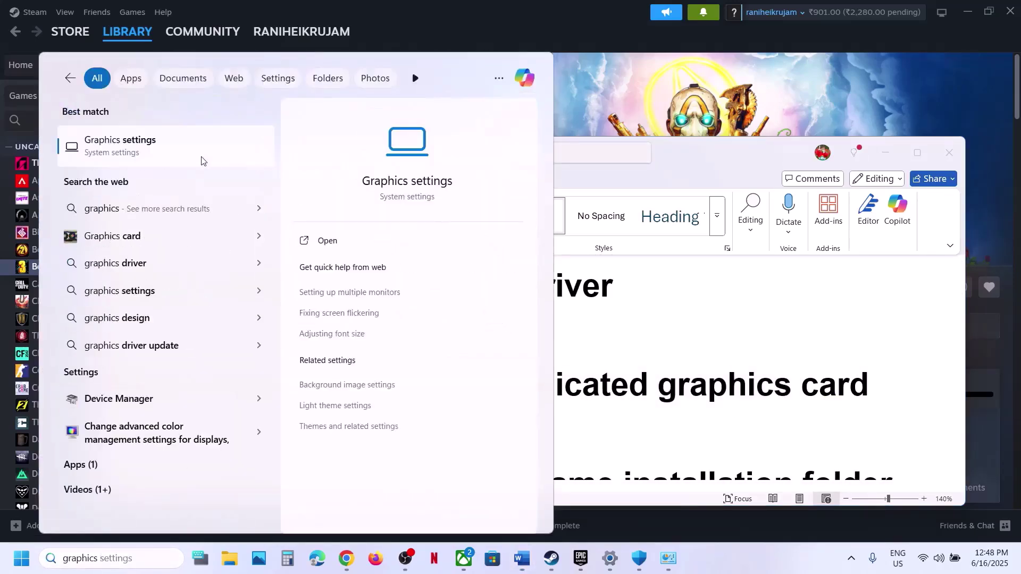
# Open Graphics settings and browse for a desktop app into the Borderlands 3 game folder
pyautogui.click(202, 161)
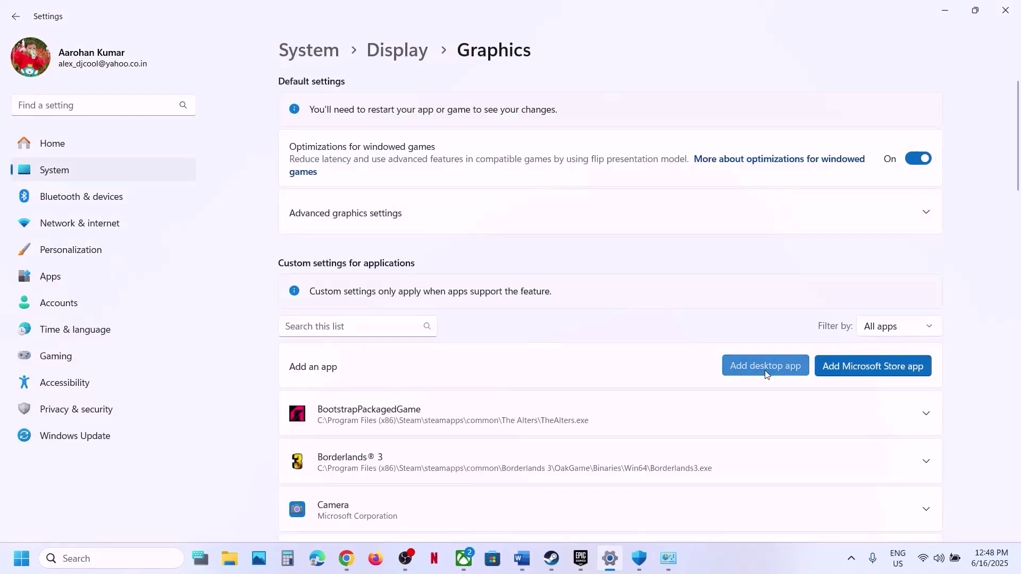
pyautogui.click(766, 372)
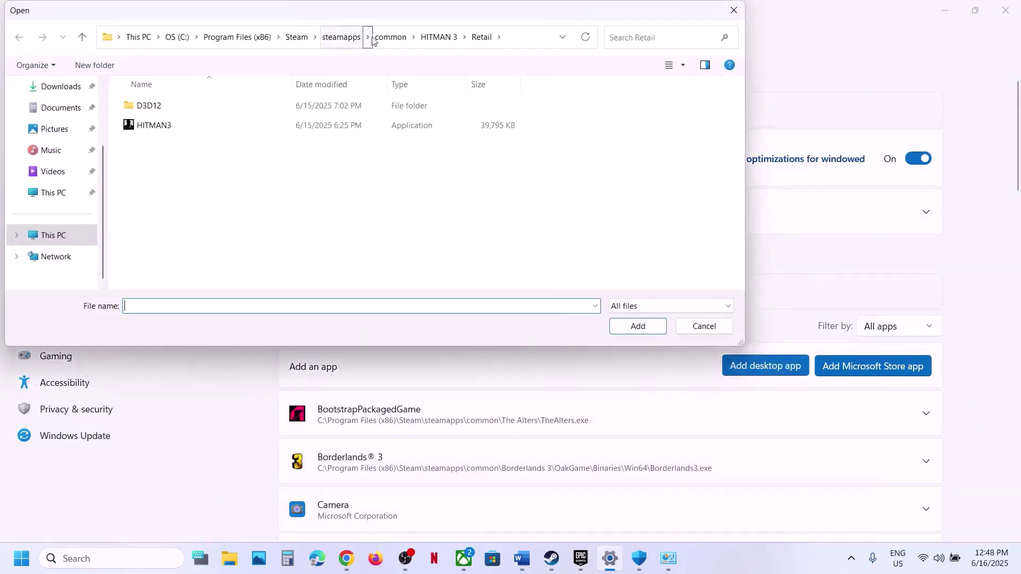
pyautogui.click(376, 37)
pyautogui.click(204, 109)
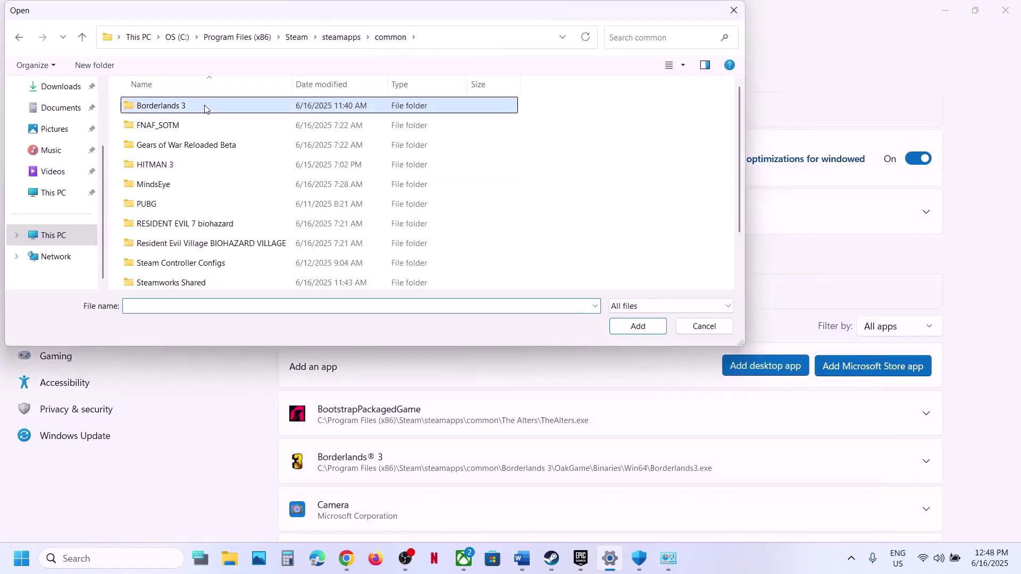
pyautogui.doubleClick(205, 109)
# Add Borderlands3.exe from OakGame\Binaries\Win64 to the custom graphics app list
pyautogui.click(164, 125)
pyautogui.doubleClick(165, 126)
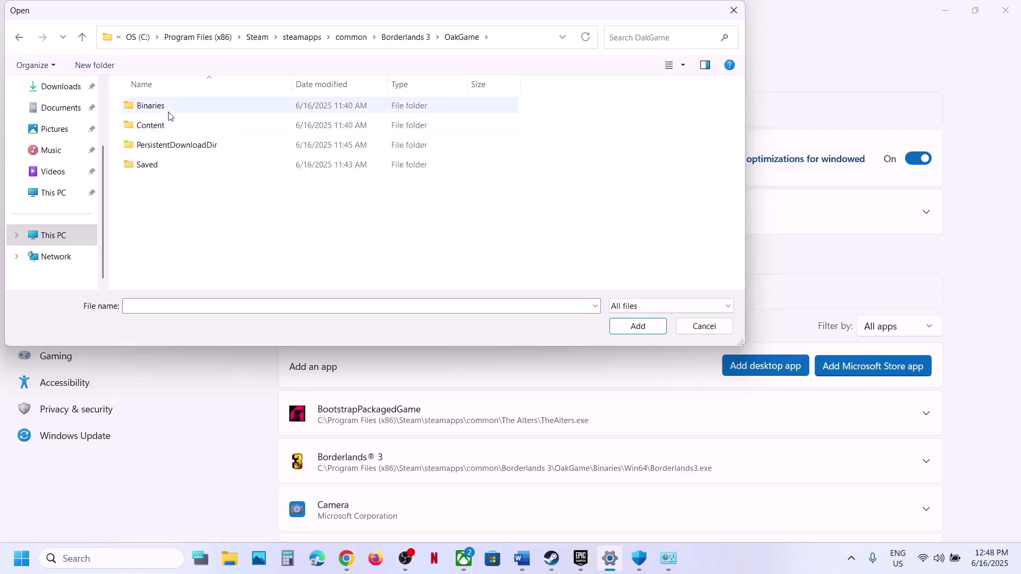
pyautogui.doubleClick(166, 109)
pyautogui.click(171, 122)
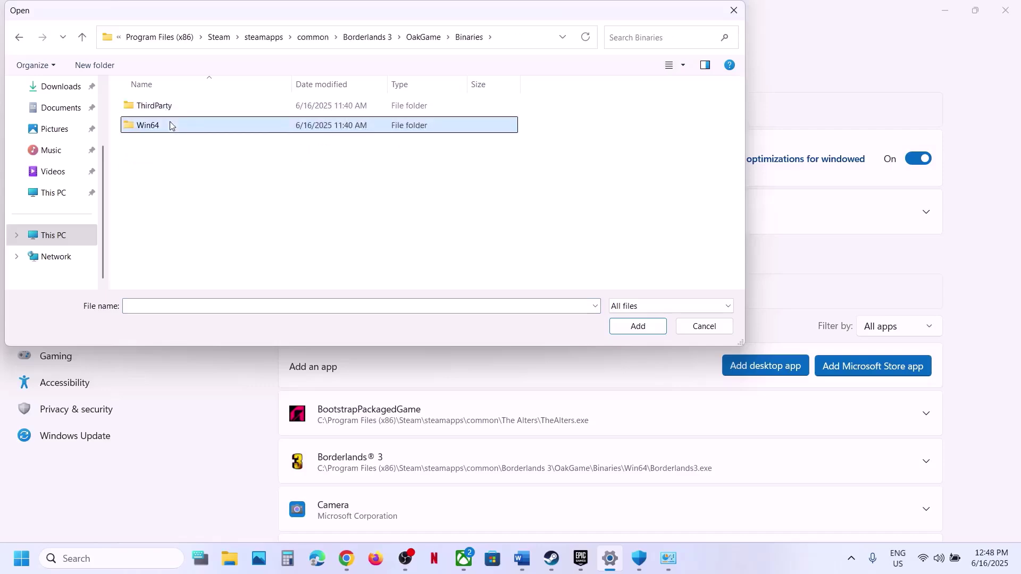
pyautogui.doubleClick(171, 123)
pyautogui.click(213, 112)
pyautogui.click(628, 330)
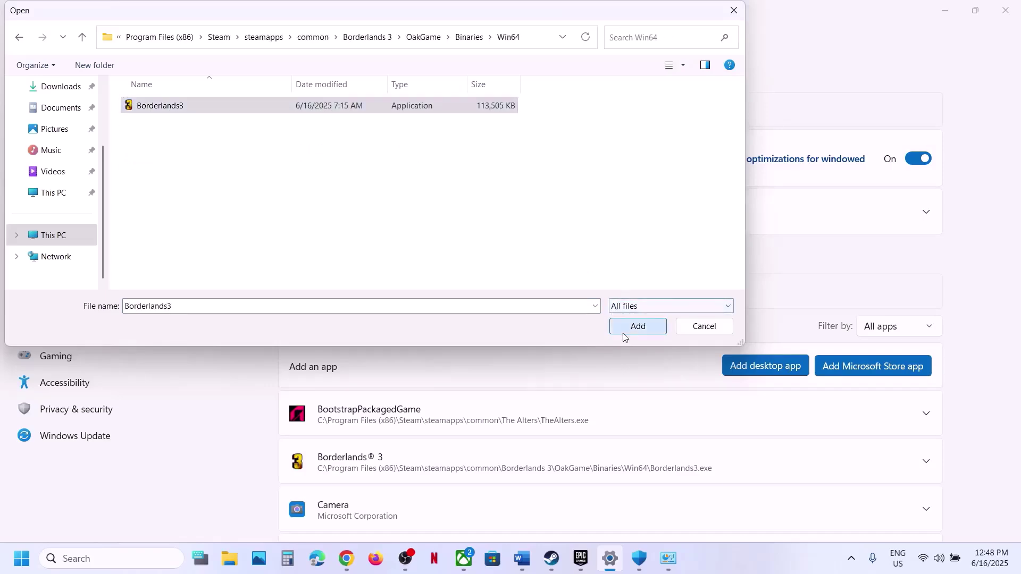
pyautogui.scroll(-3, 564, 339)
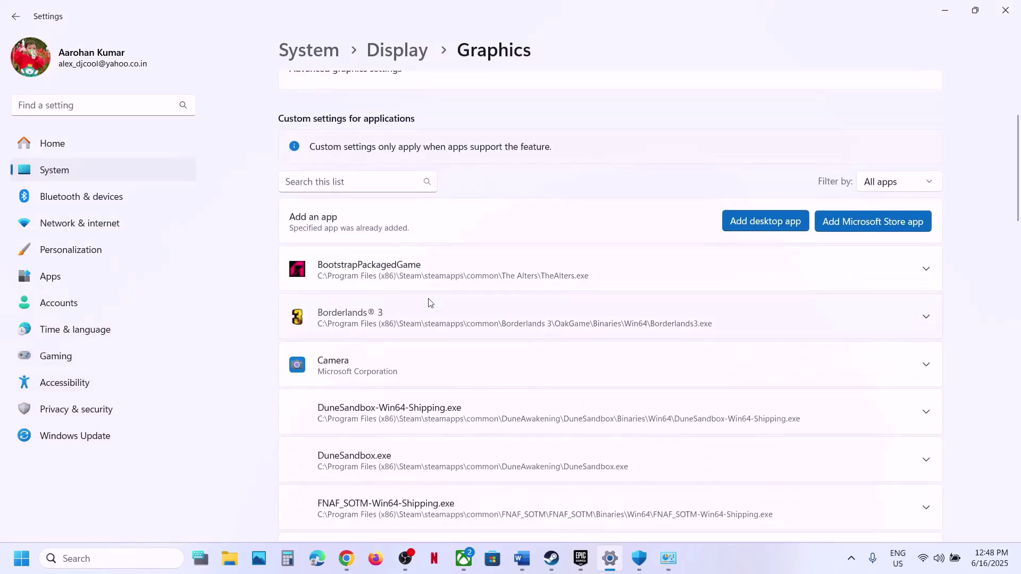
# Set Borderlands® 3's GPU preference to High Performance (NVIDIA GeForce RTX 3050 Laptop GPU)
pyautogui.click(428, 306)
pyautogui.click(758, 366)
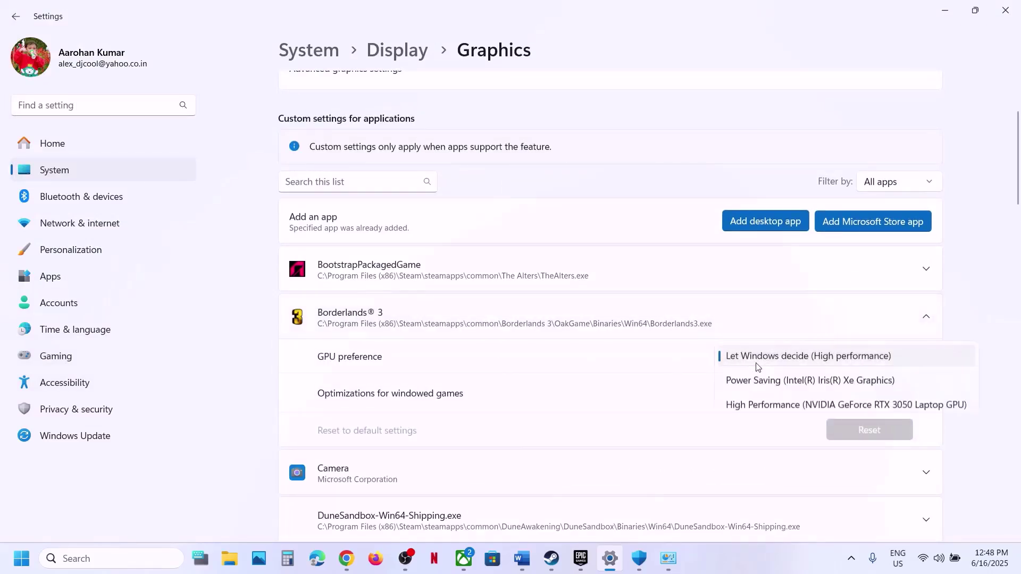
pyautogui.click(793, 406)
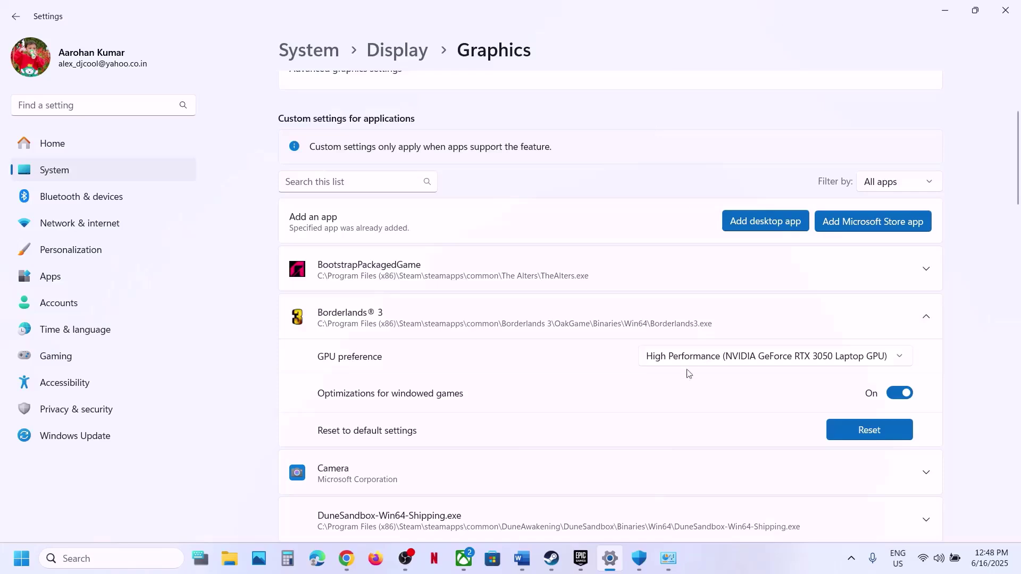
pyautogui.click(773, 224)
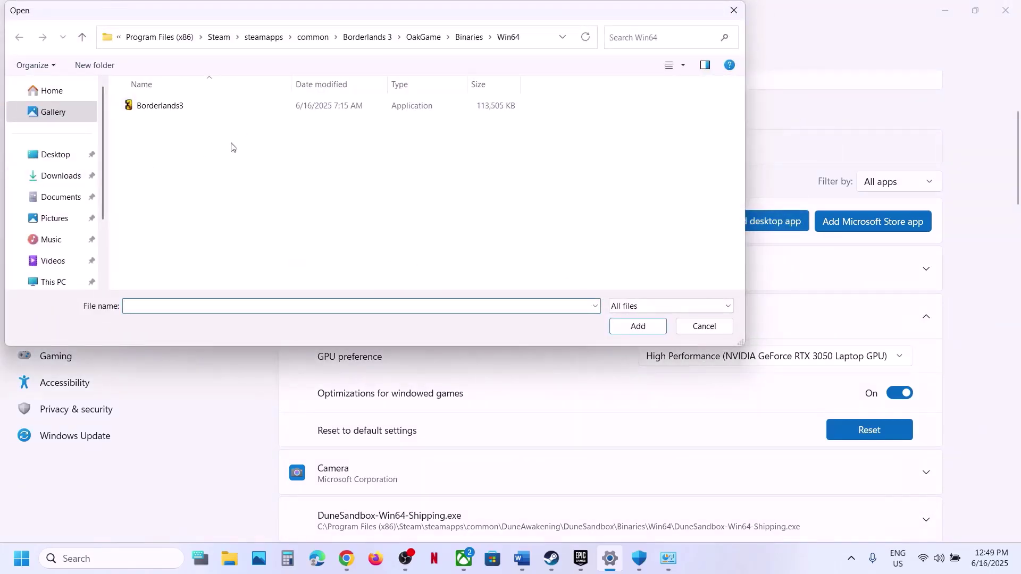
# Cancel the desktop app dialog and open the Borderlands 3 page in the Xbox app
pyautogui.click(729, 15)
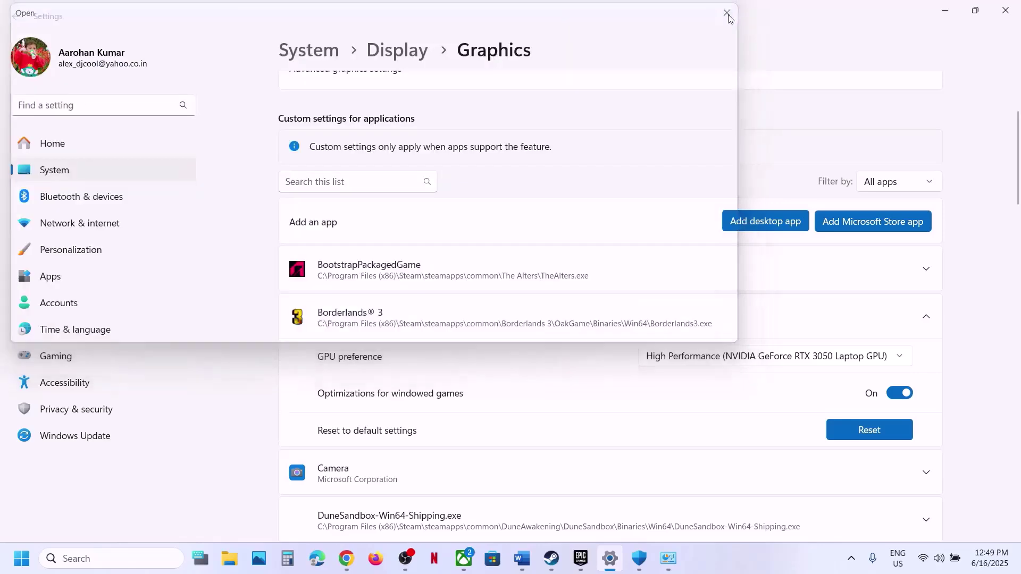
pyautogui.click(465, 558)
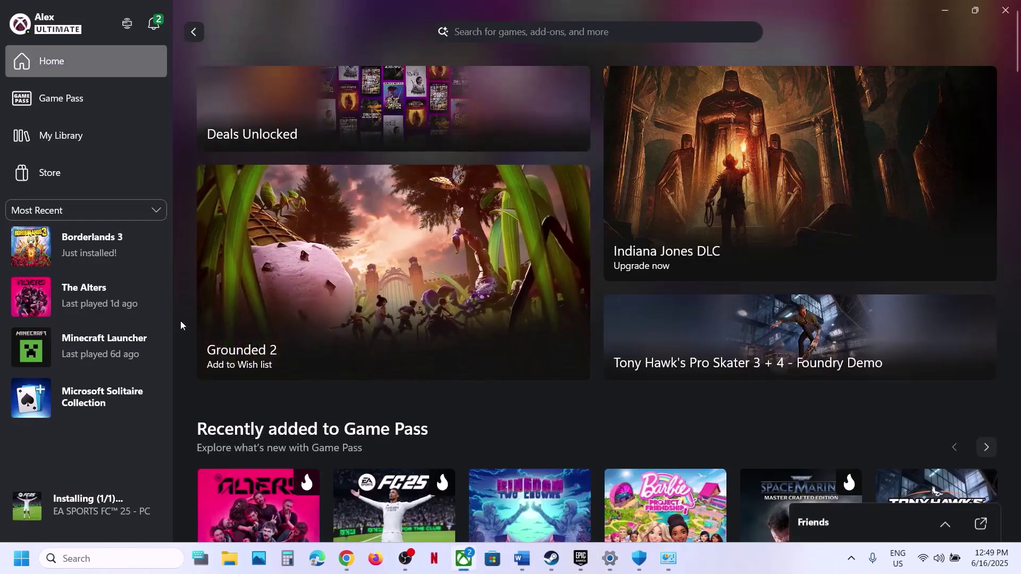
pyautogui.click(91, 255)
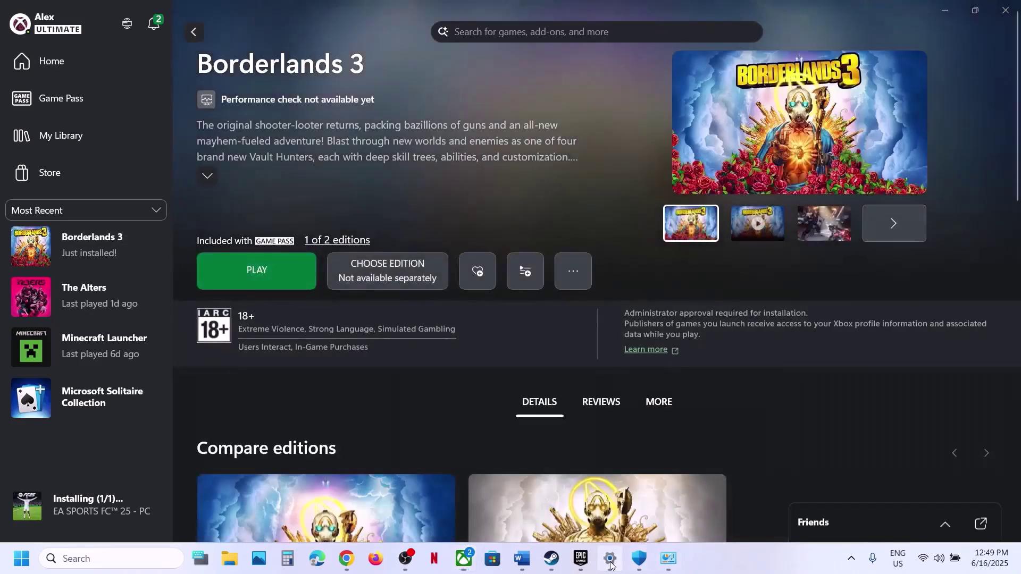
# Add the Borderlands 3 Windows PC store app and set its GPU preference to High Performance NVIDIA
pyautogui.click(610, 558)
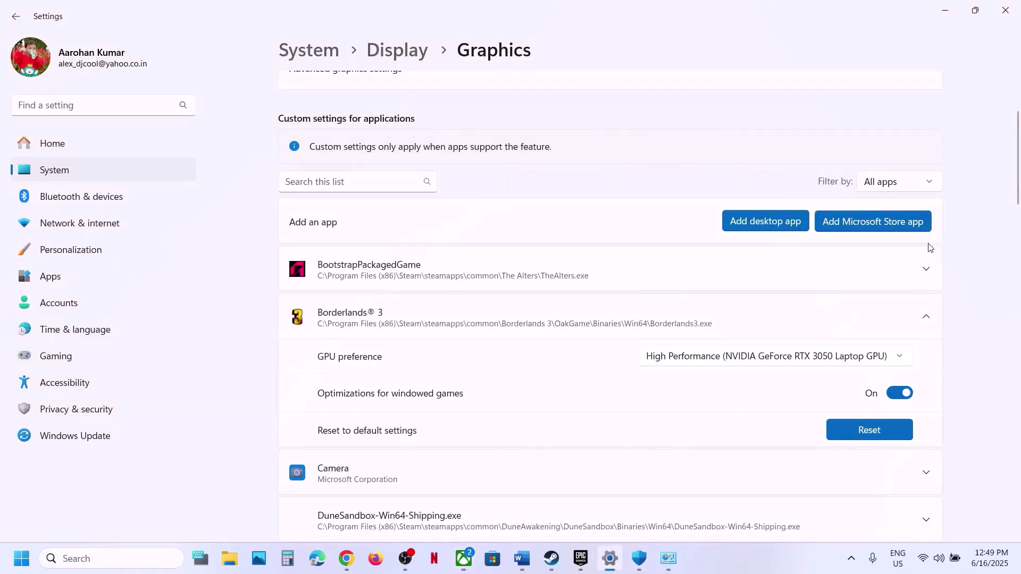
pyautogui.click(884, 232)
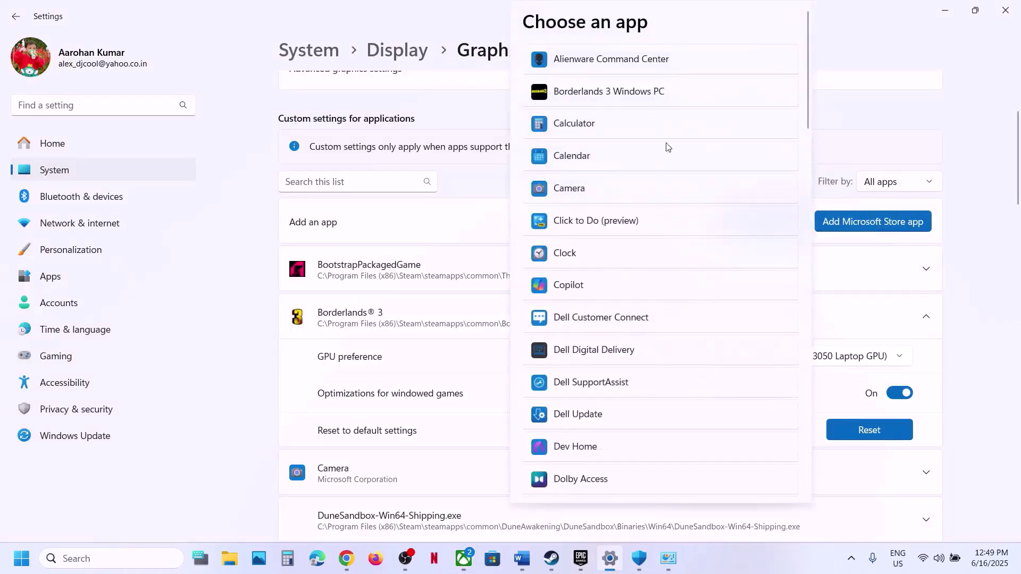
pyautogui.click(632, 94)
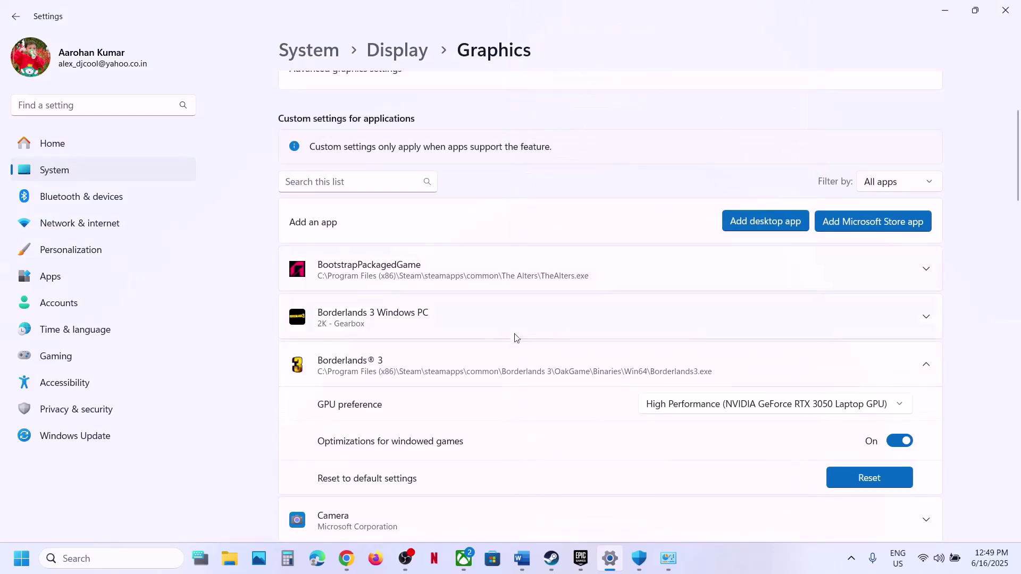
pyautogui.click(453, 329)
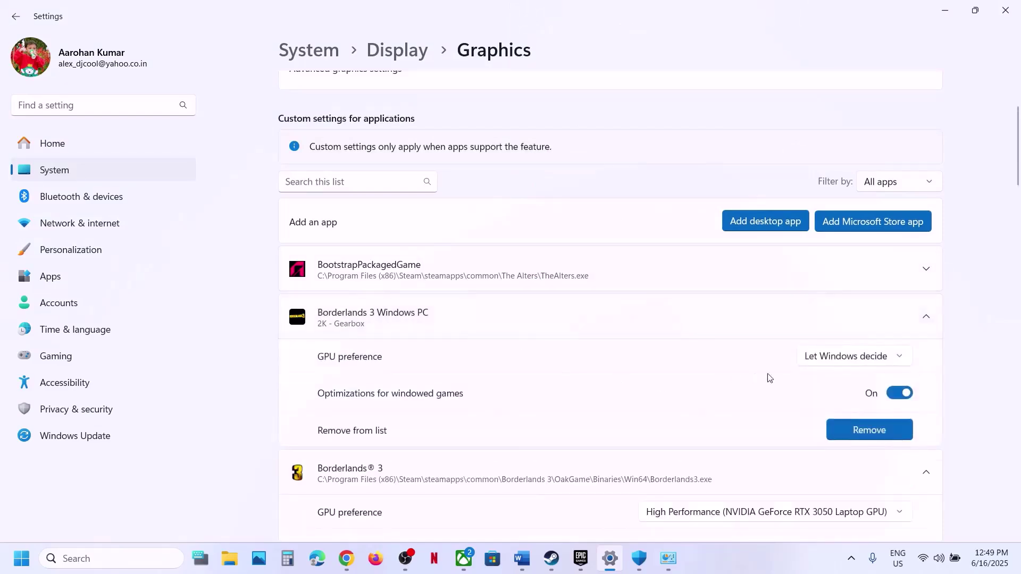
pyautogui.click(828, 352)
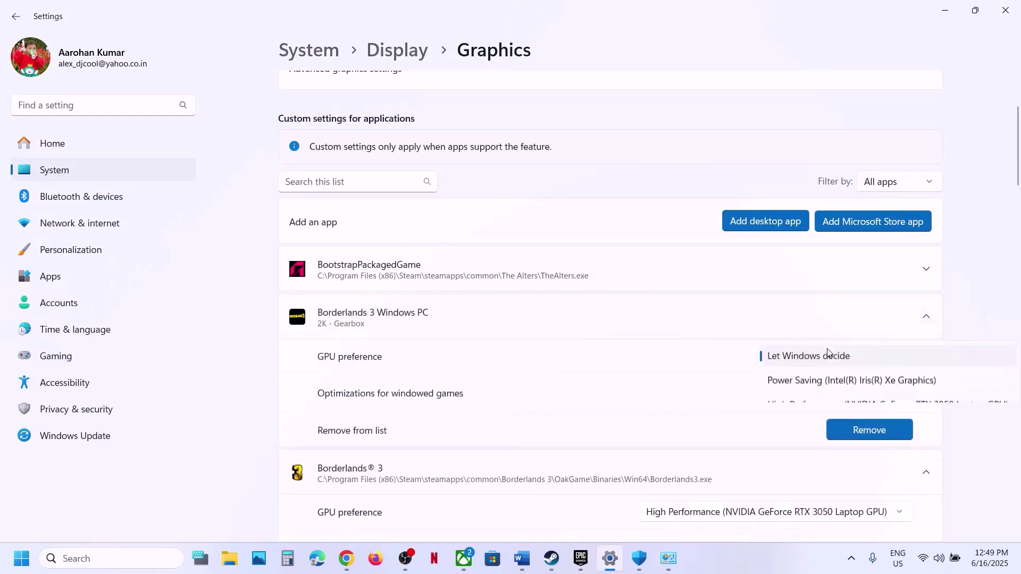
pyautogui.click(856, 407)
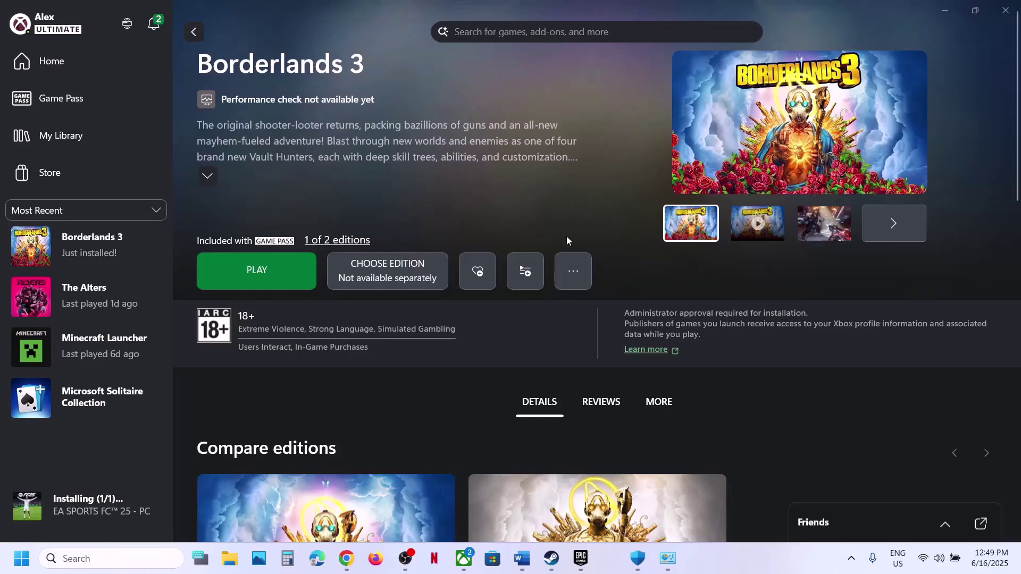
# Close Settings and review Step 5 on running as administrator and compatibility mode in Word
pyautogui.click(1005, 10)
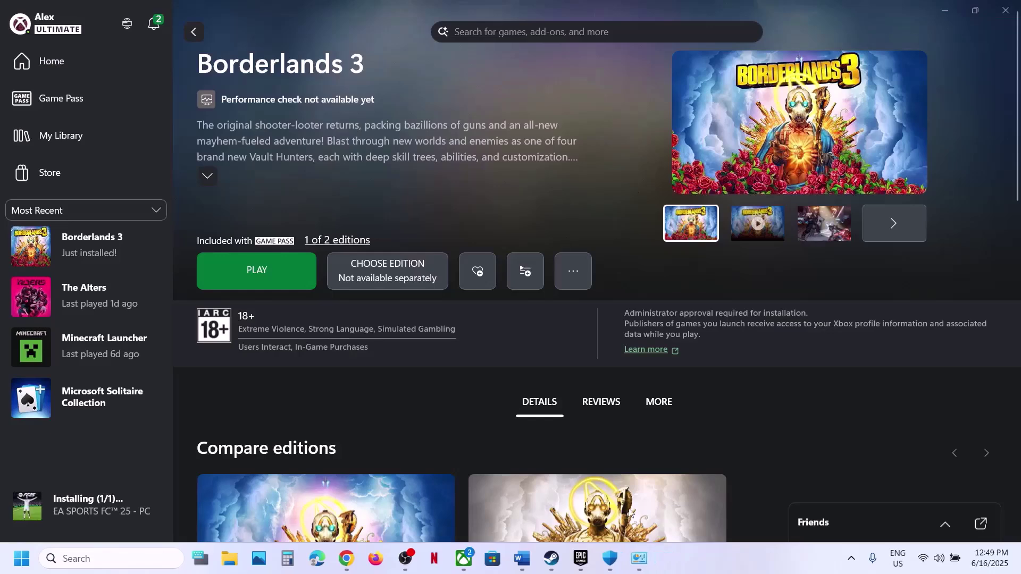
pyautogui.click(519, 563)
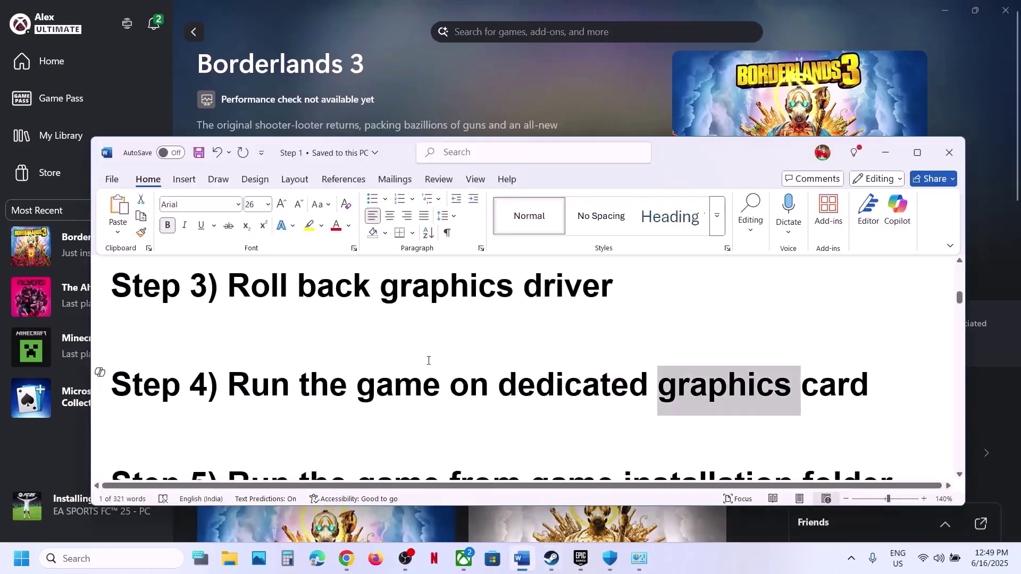
pyautogui.scroll(-3, 429, 361)
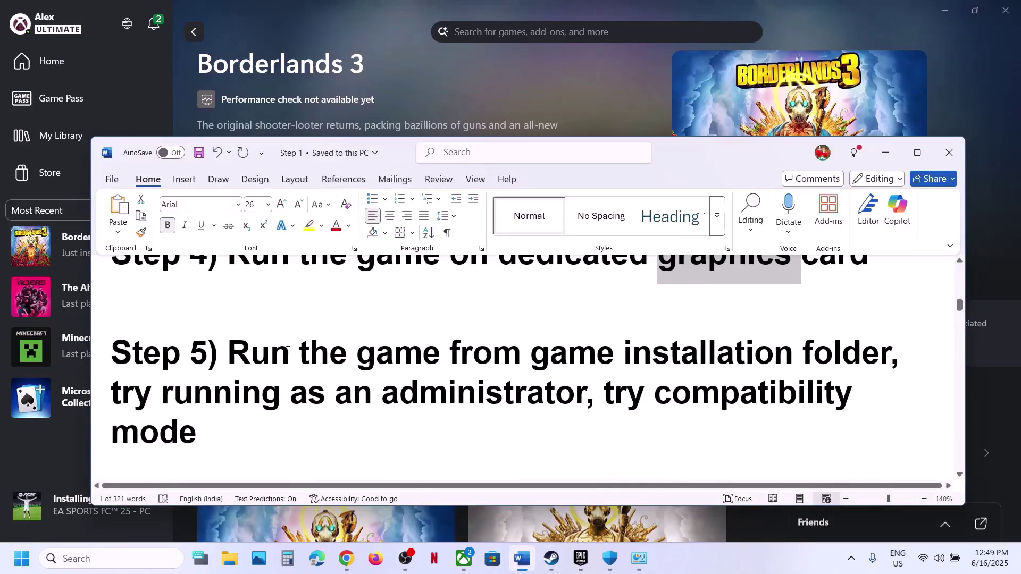
pyautogui.moveTo(228, 353); pyautogui.dragTo(859, 397)
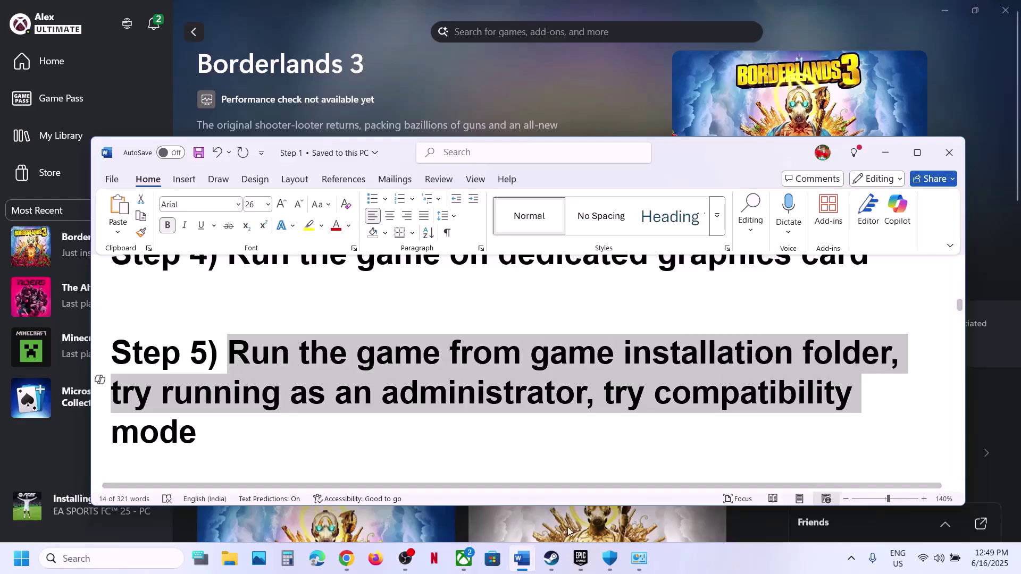
pyautogui.click(552, 563)
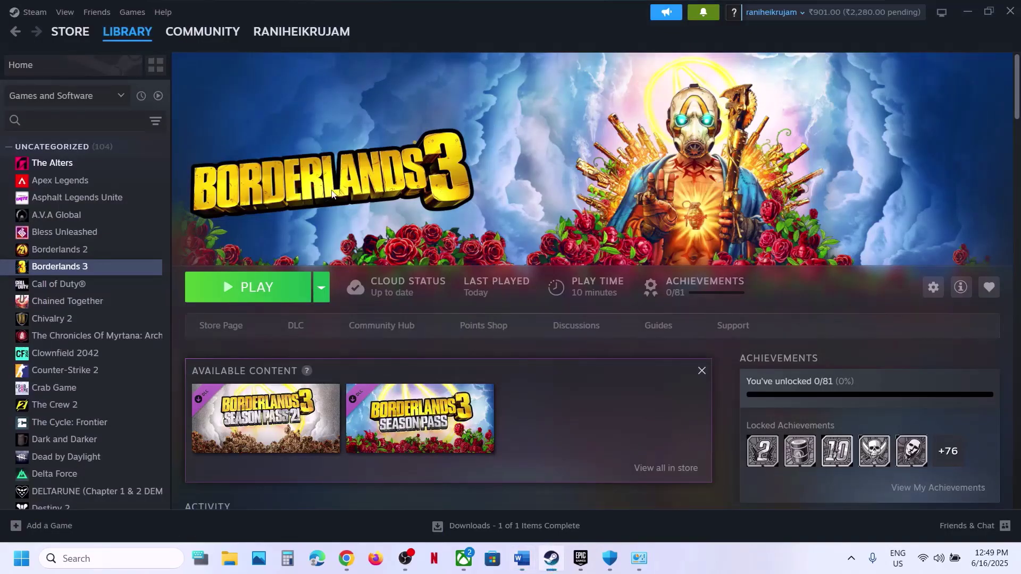
# Browse Borderlands 3's local files from Steam and select Borderlands3.exe in OakGame\Binaries\Win64
pyautogui.rightClick(78, 270)
pyautogui.moveTo(109, 346)
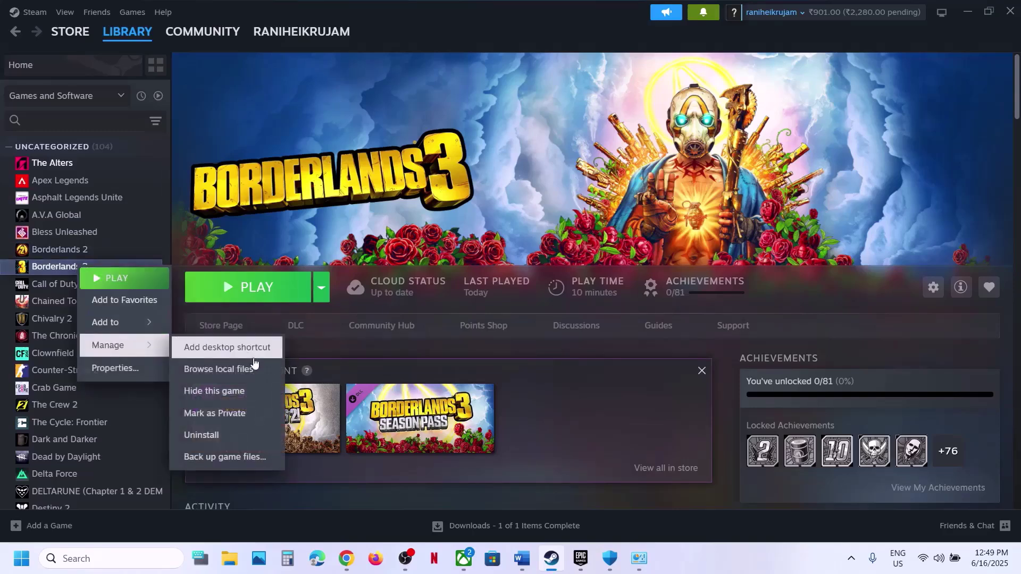
pyautogui.click(236, 371)
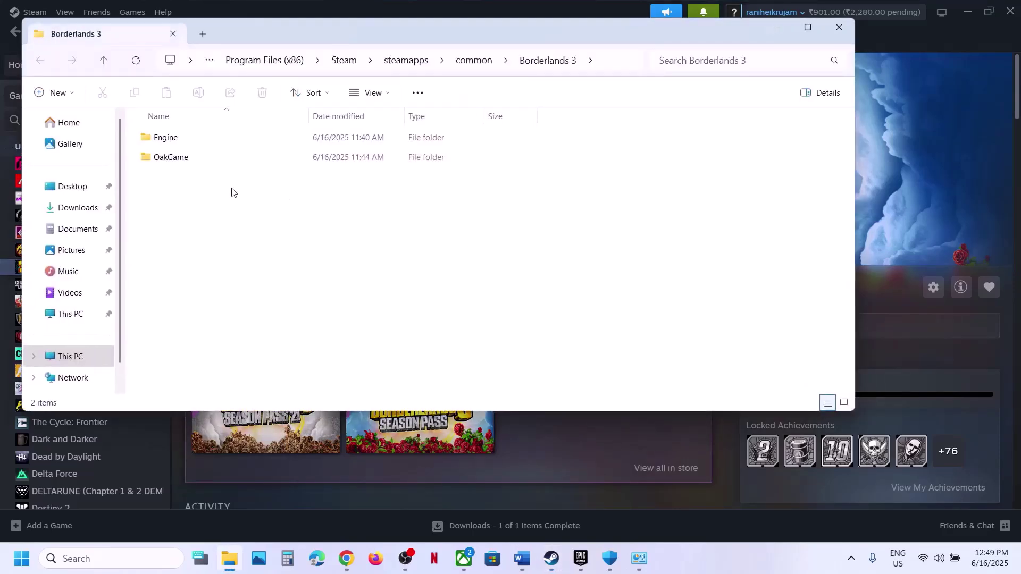
pyautogui.doubleClick(192, 159)
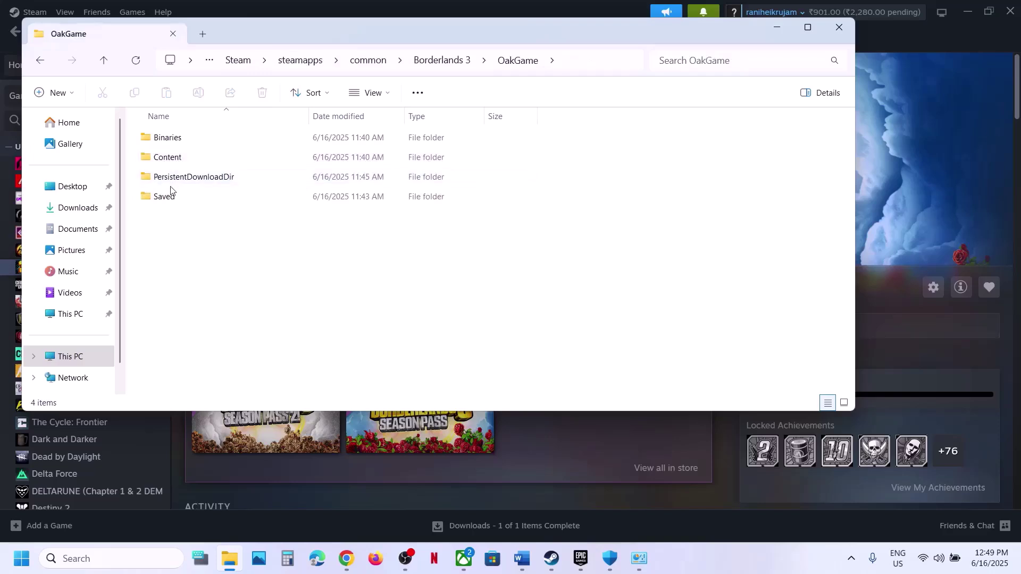
pyautogui.doubleClick(174, 137)
pyautogui.doubleClick(181, 158)
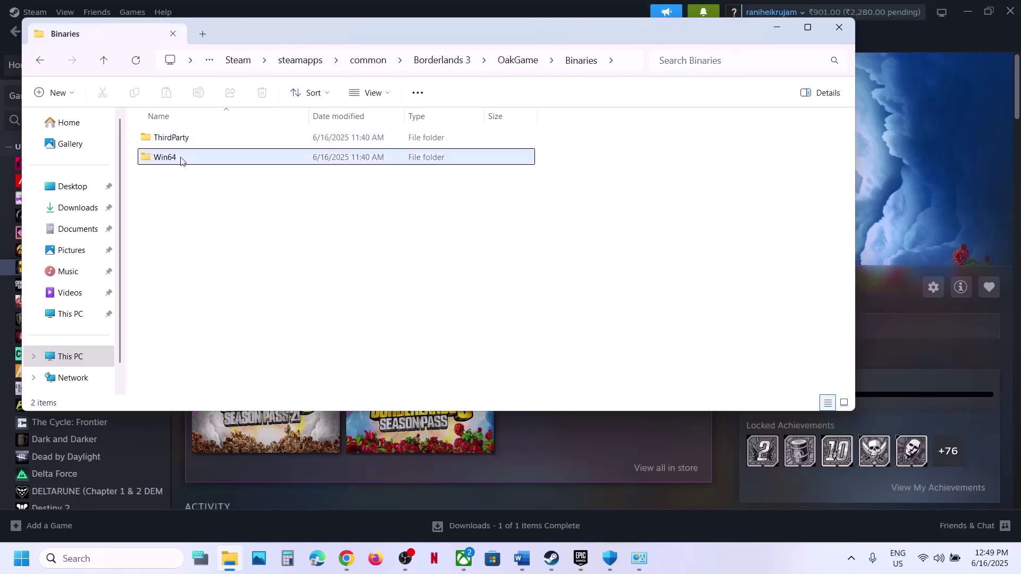
pyautogui.click(200, 144)
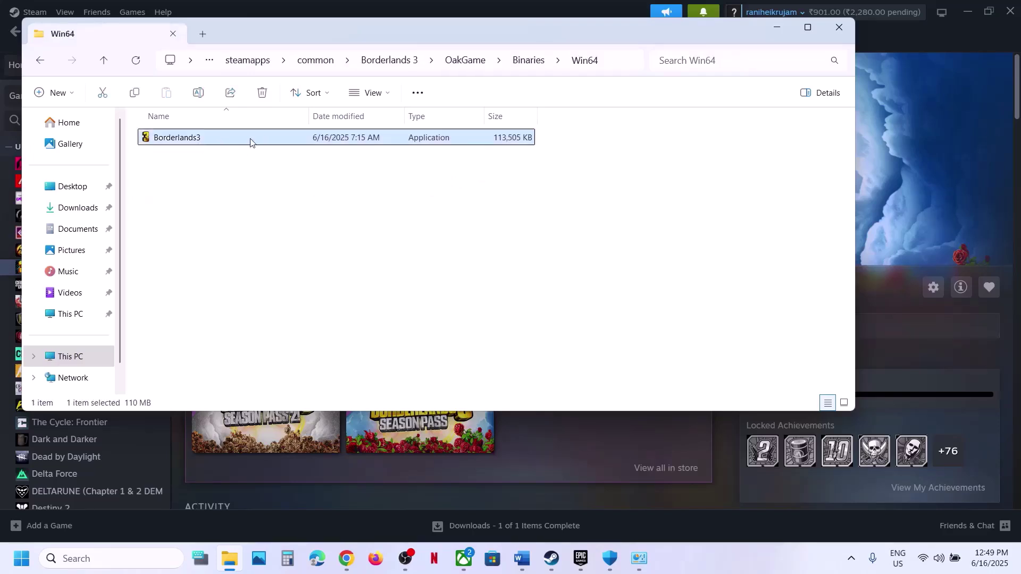
# Enable Run as administrator in Borderlands3.exe's Compatibility properties and apply it
pyautogui.rightClick(235, 139)
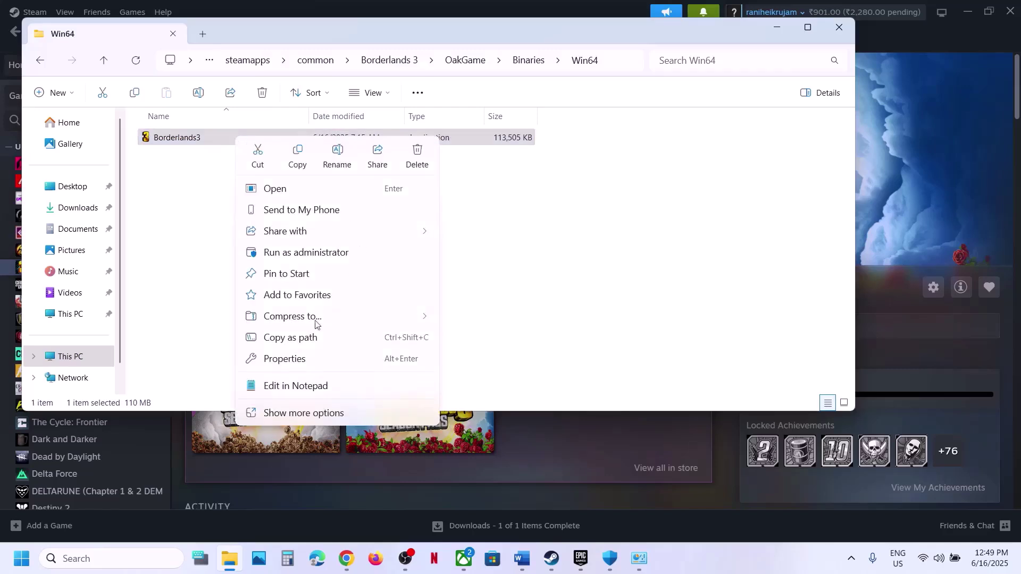
pyautogui.click(277, 359)
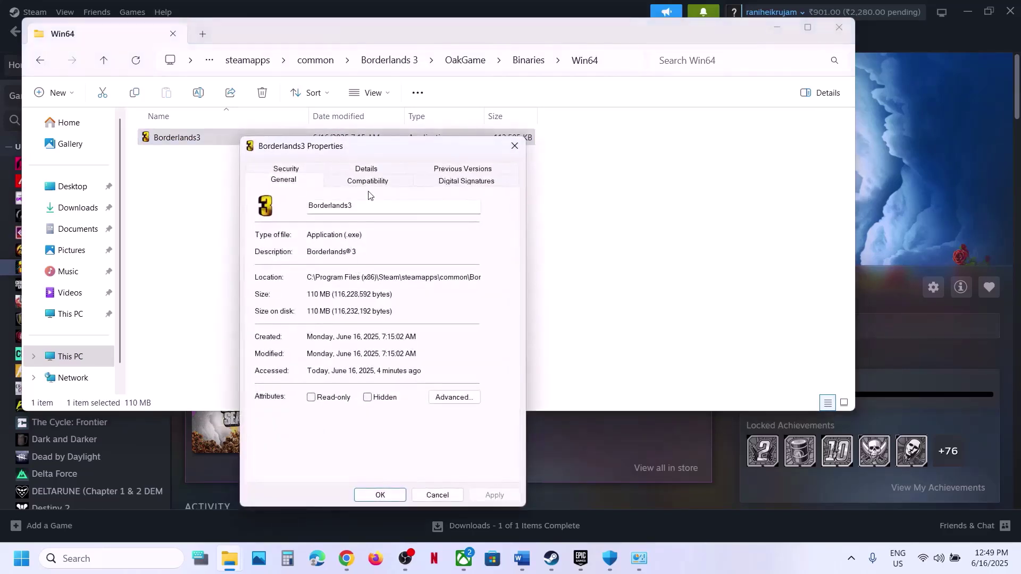
pyautogui.click(366, 182)
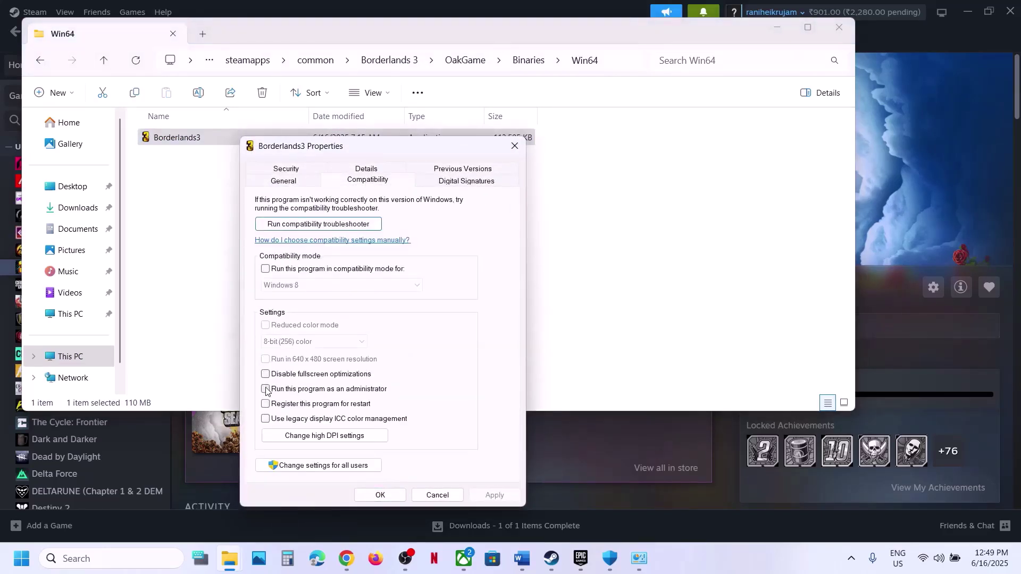
pyautogui.click(485, 495)
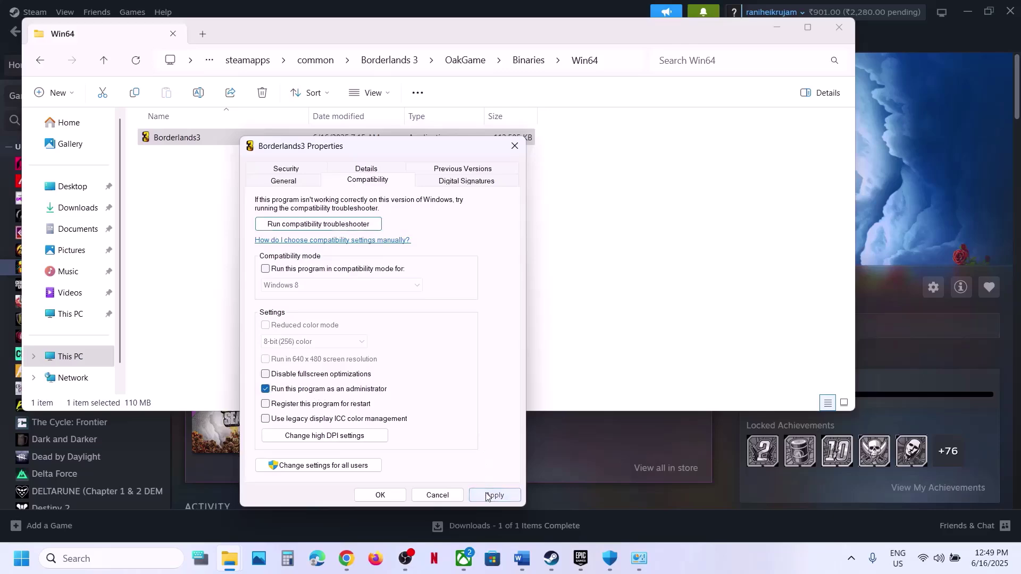
pyautogui.click(379, 495)
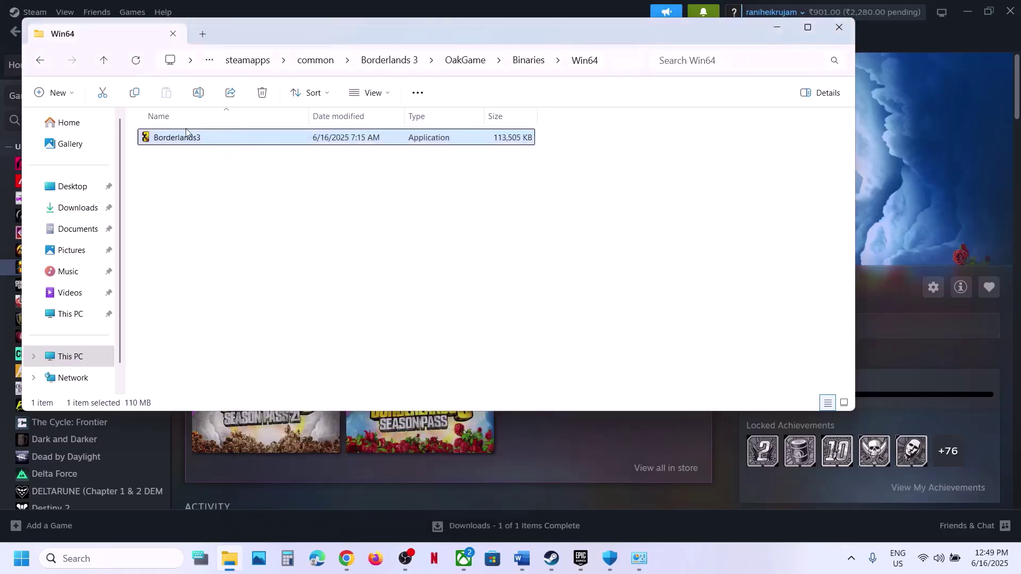
# Turn on Windows 7 compatibility mode for Borderlands3.exe and apply it
pyautogui.rightClick(219, 144)
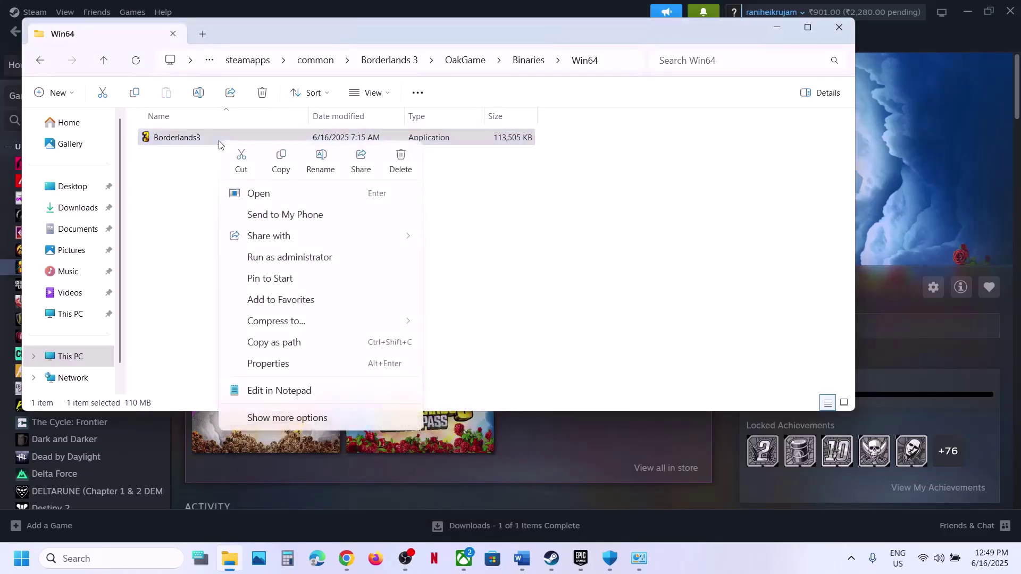
pyautogui.click(286, 366)
pyautogui.click(359, 195)
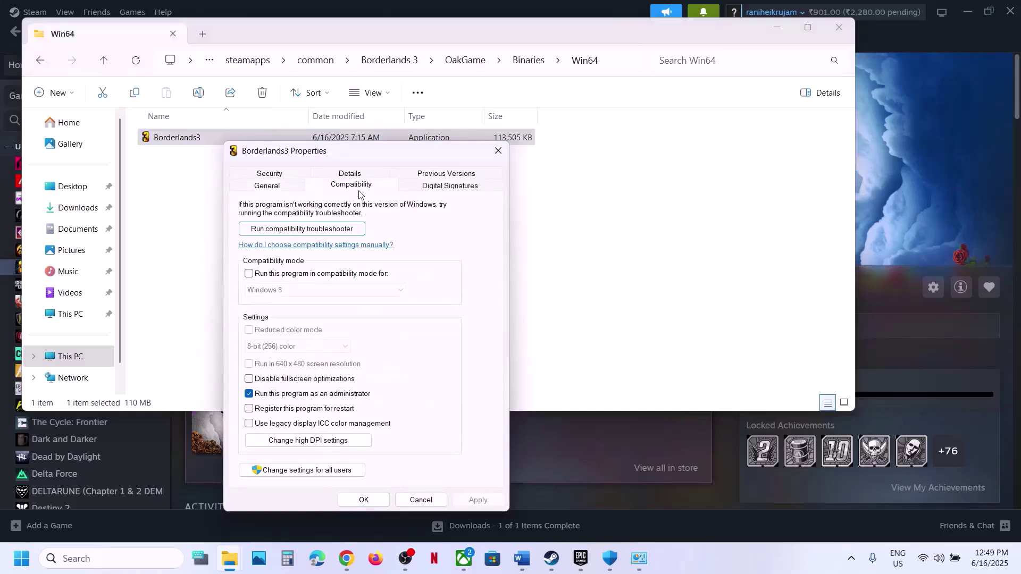
pyautogui.click(249, 274)
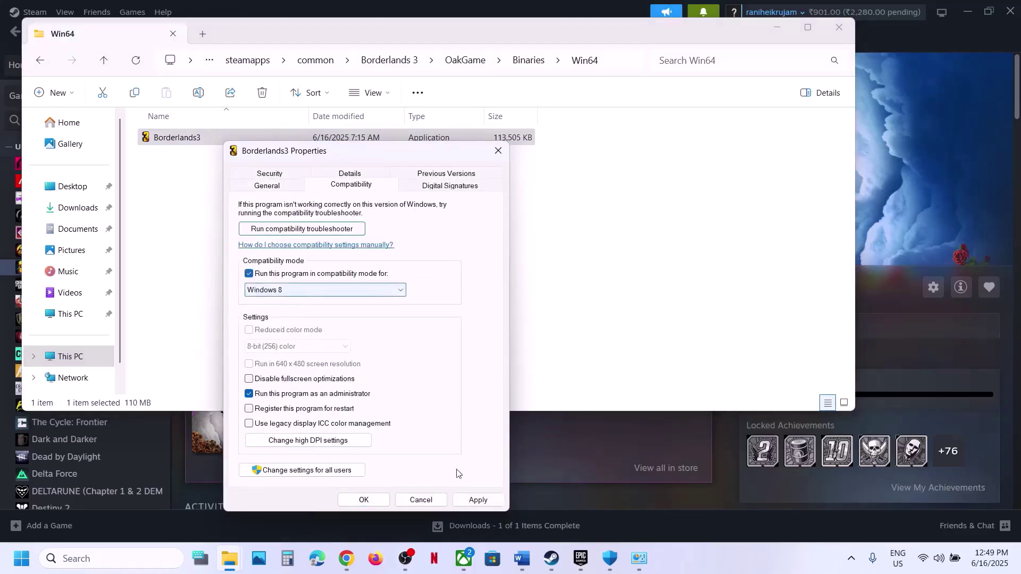
pyautogui.click(462, 503)
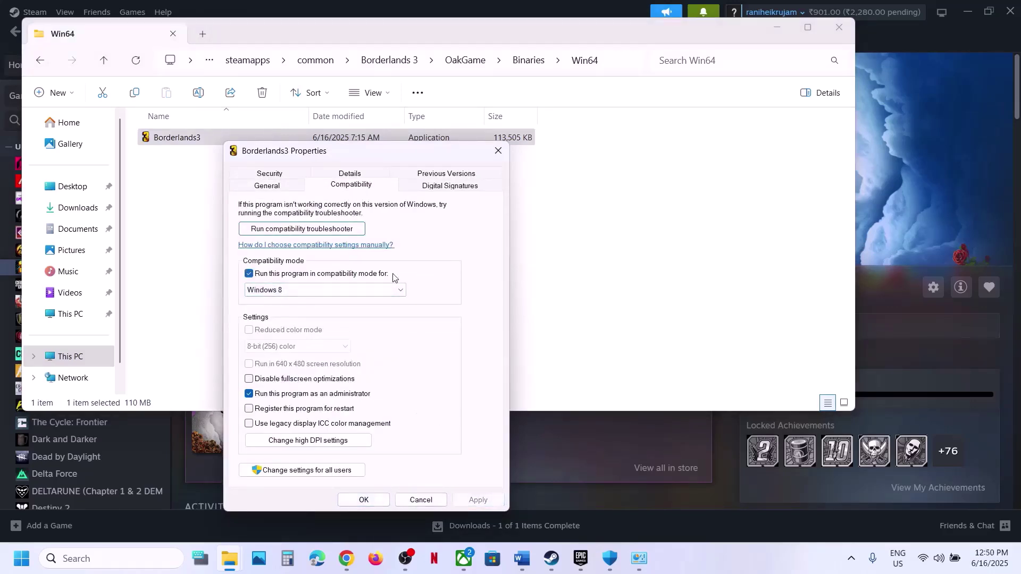
pyautogui.click(326, 291)
pyautogui.click(306, 328)
pyautogui.click(473, 503)
pyautogui.click(364, 500)
# Turn Windows 7 compatibility mode back off for Borderlands3.exe, apply, and close the Win64 window
pyautogui.rightClick(223, 139)
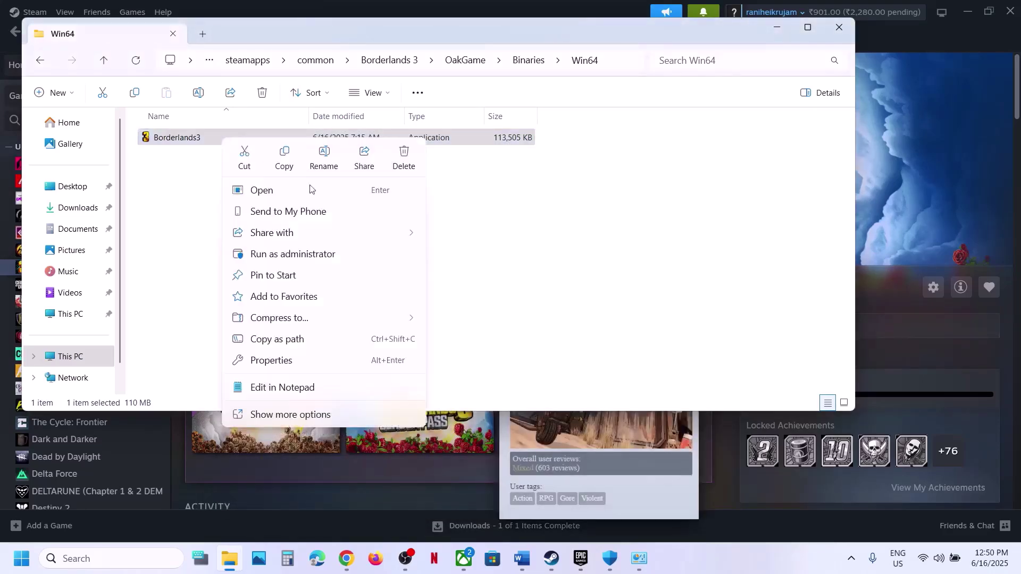
pyautogui.click(276, 362)
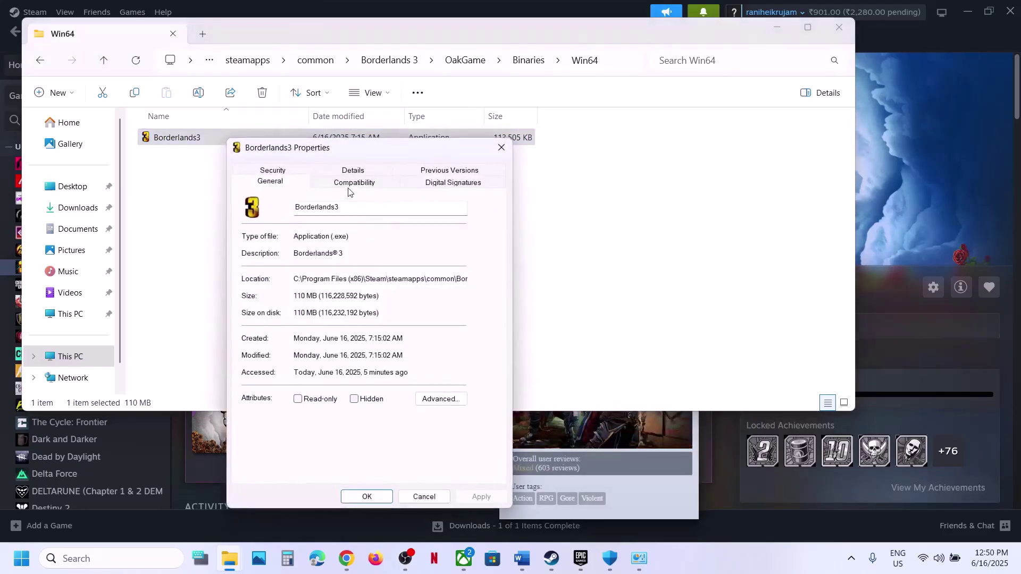
pyautogui.click(347, 183)
pyautogui.click(253, 271)
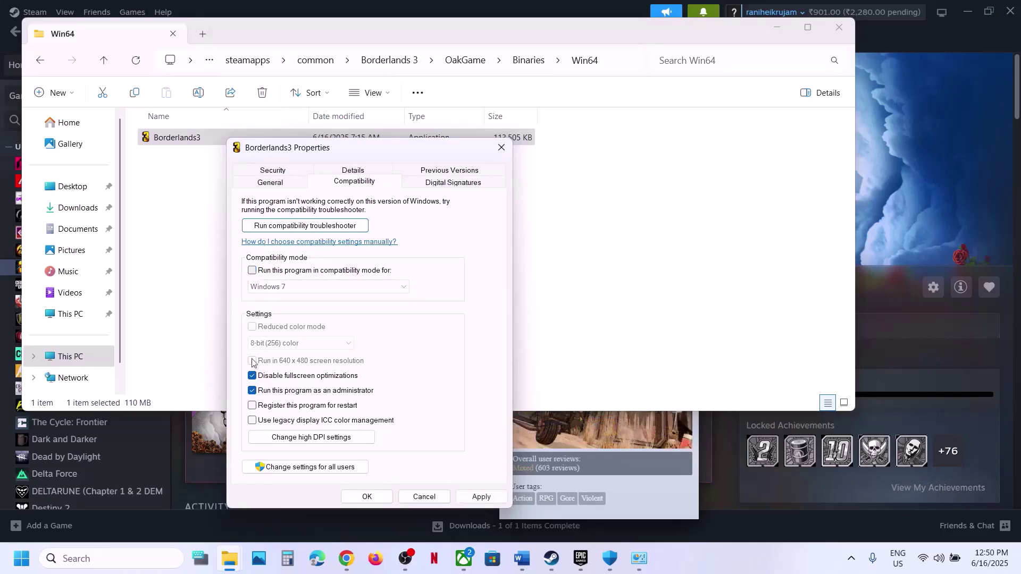
pyautogui.click(481, 497)
pyautogui.click(371, 497)
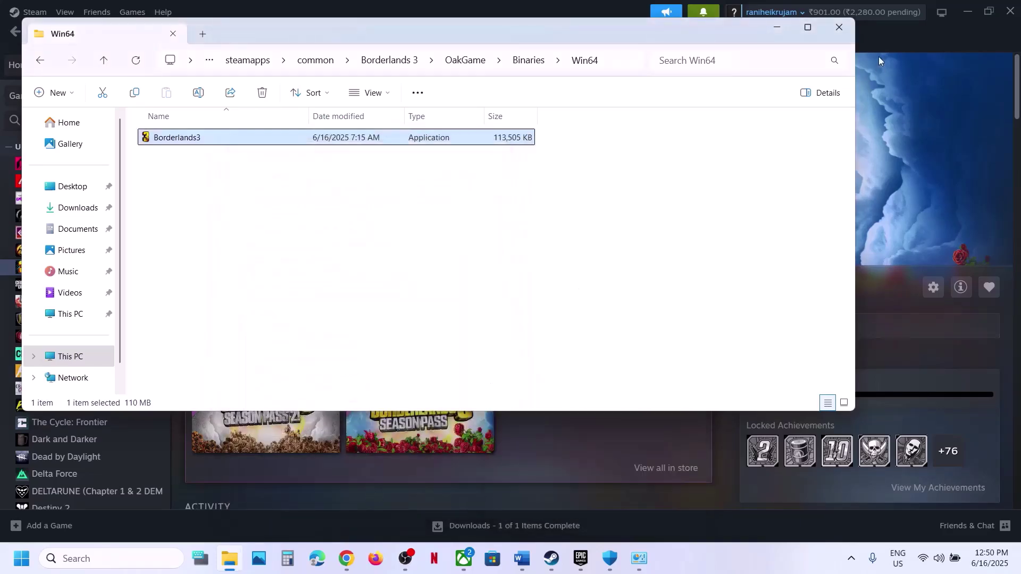
pyautogui.click(839, 29)
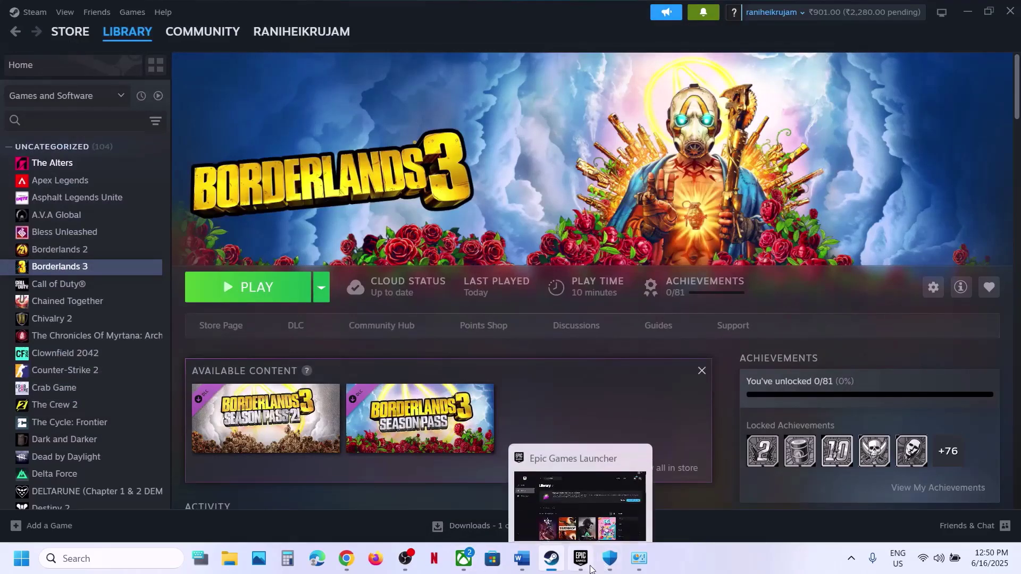
# Browse to C:\XboxGames from Borderlands 3's Manage > Files info in the Xbox app
pyautogui.click(464, 570)
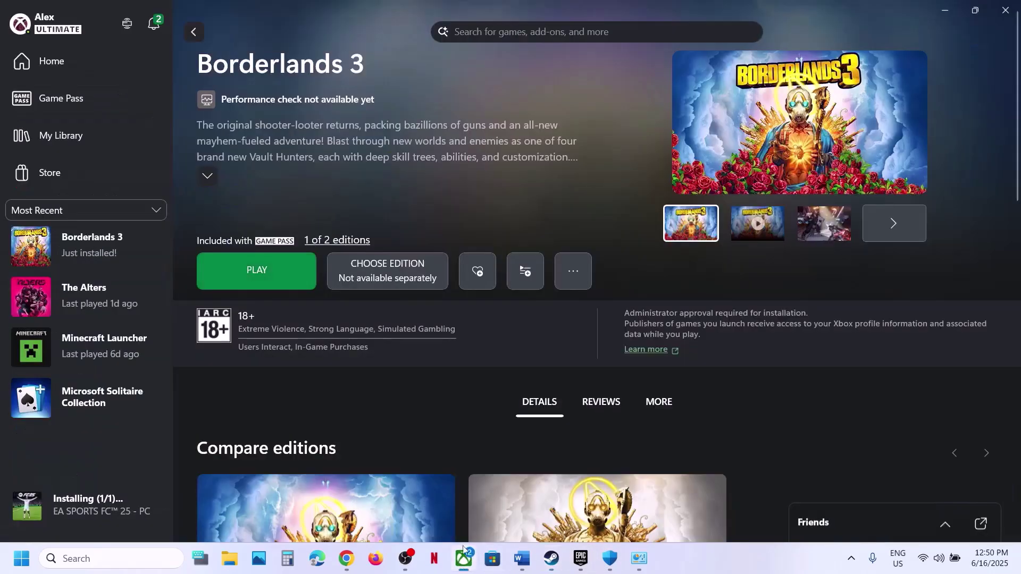
pyautogui.rightClick(120, 244)
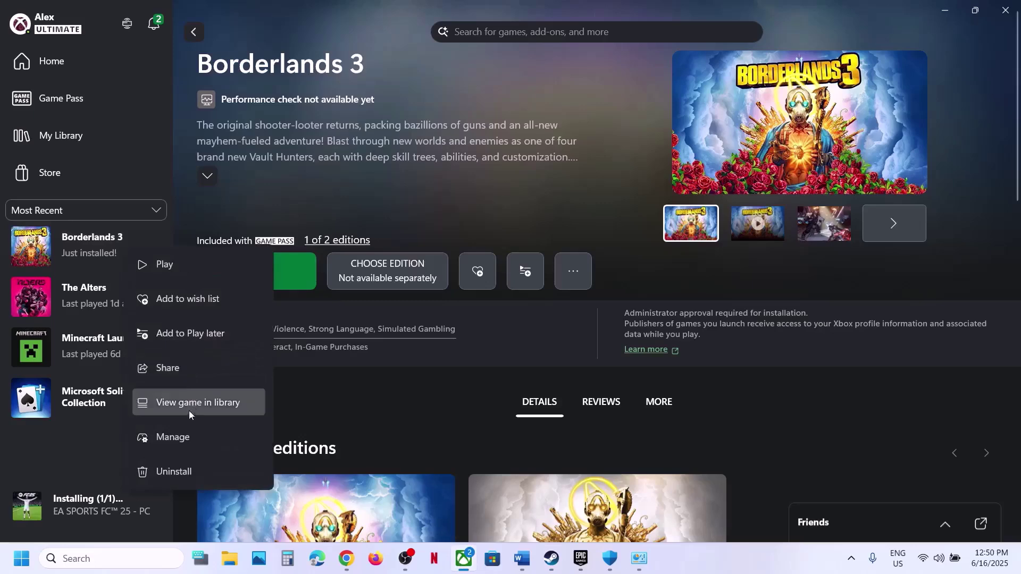
pyautogui.click(183, 435)
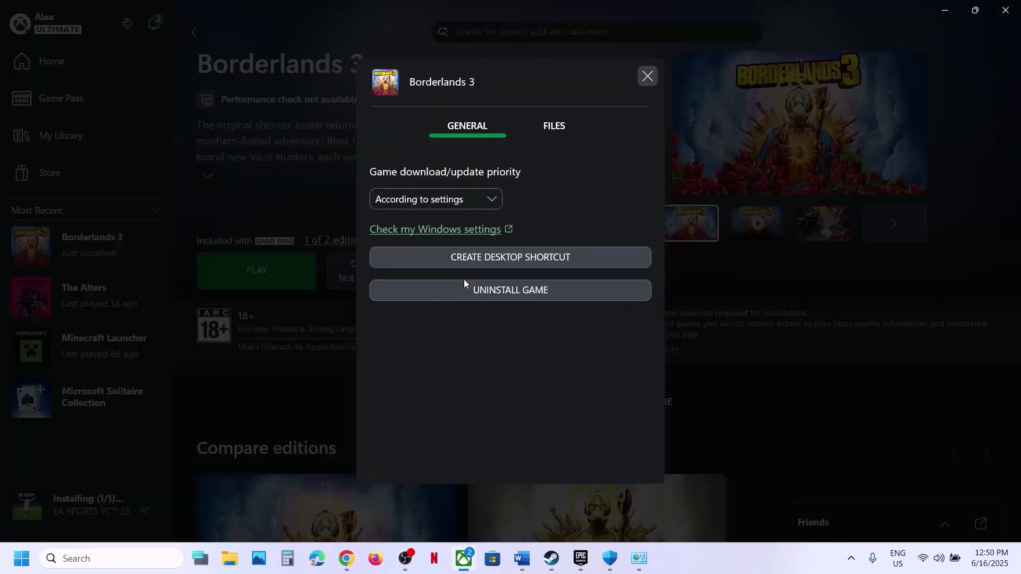
pyautogui.click(550, 131)
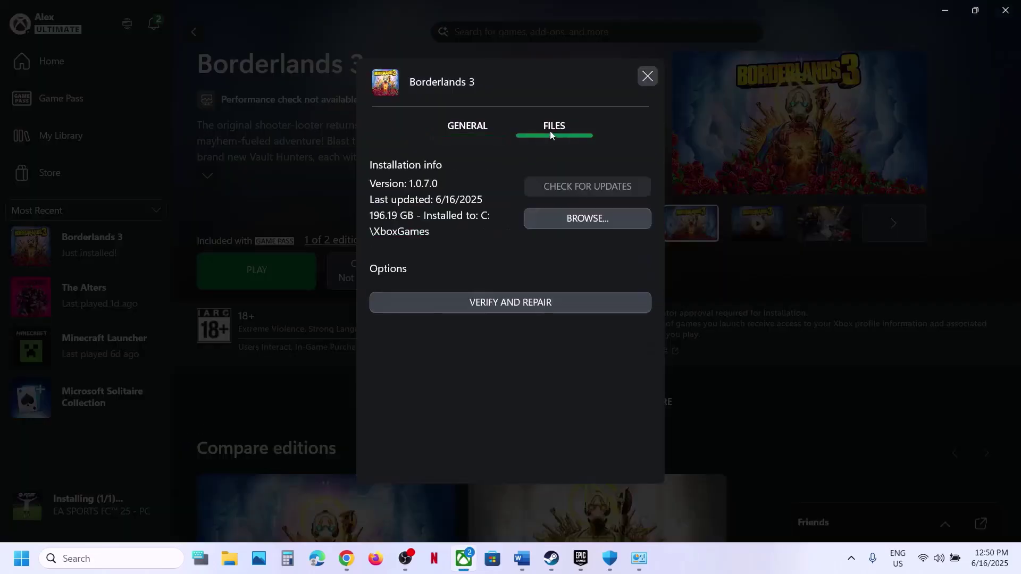
pyautogui.click(571, 219)
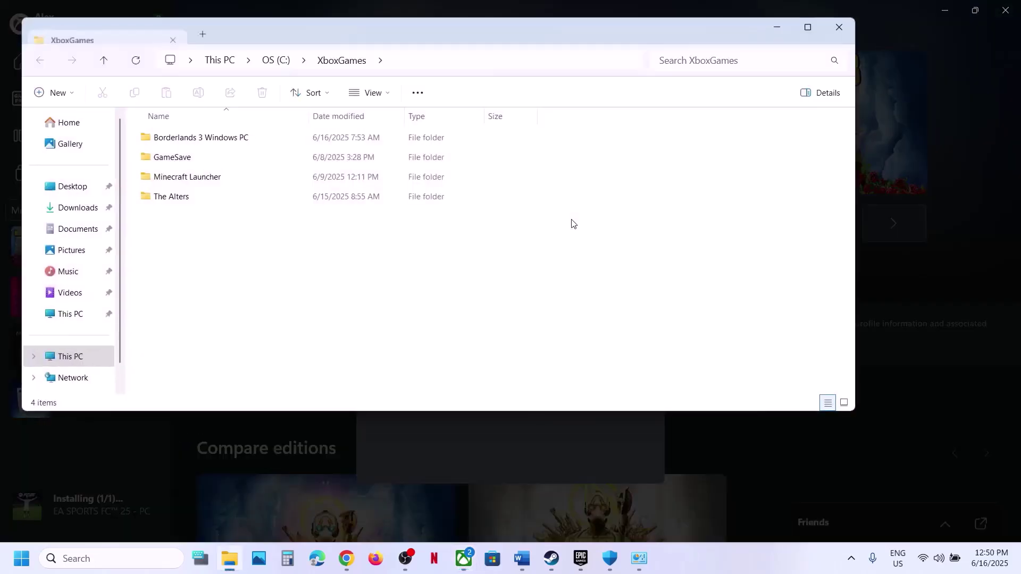
# Try running OakGame-GDK-Shipping from Content\OakGame\Binaries\GDK as administrator, dismissing the access error
pyautogui.doubleClick(185, 140)
pyautogui.doubleClick(194, 142)
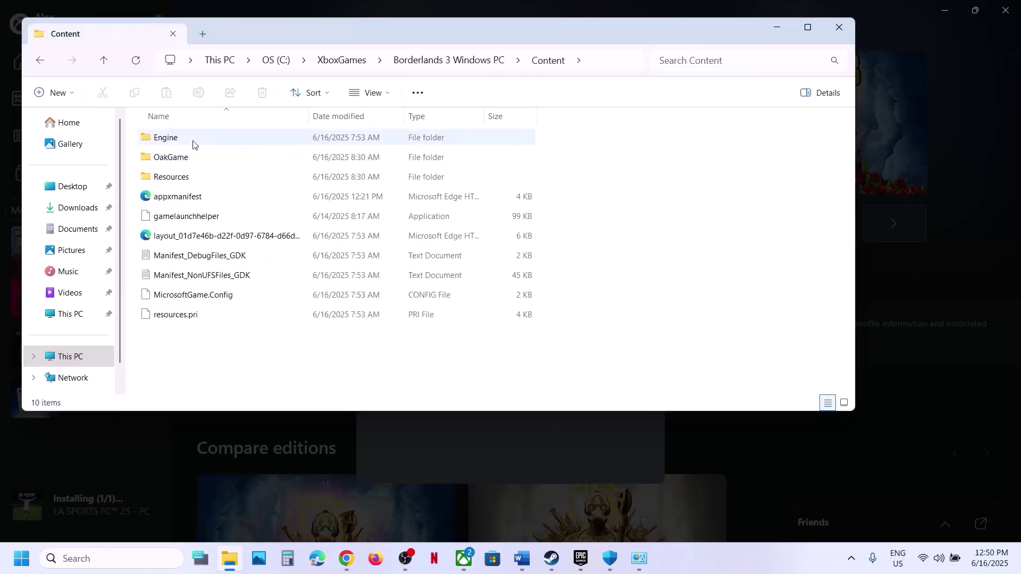
pyautogui.click(182, 222)
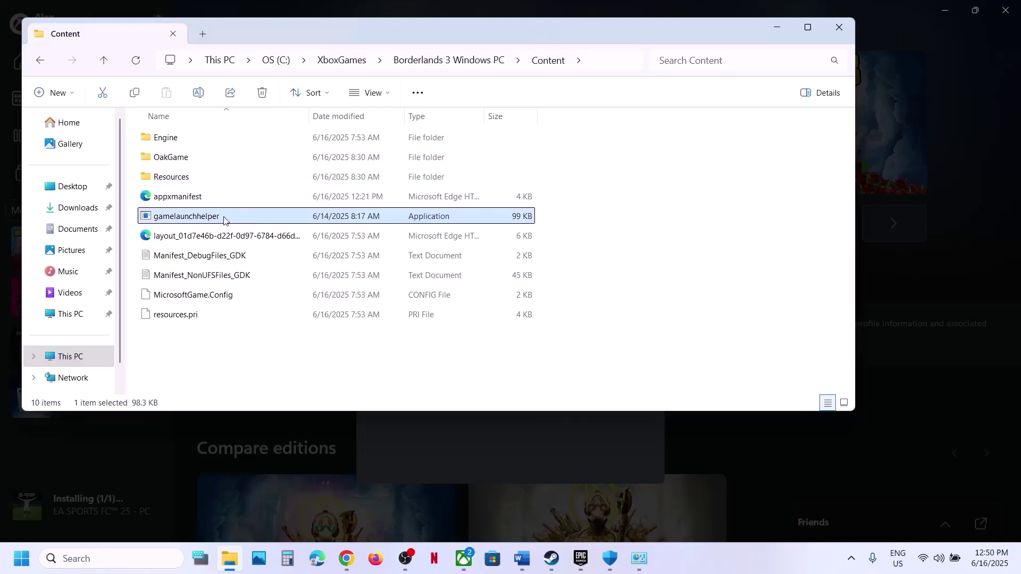
pyautogui.doubleClick(184, 163)
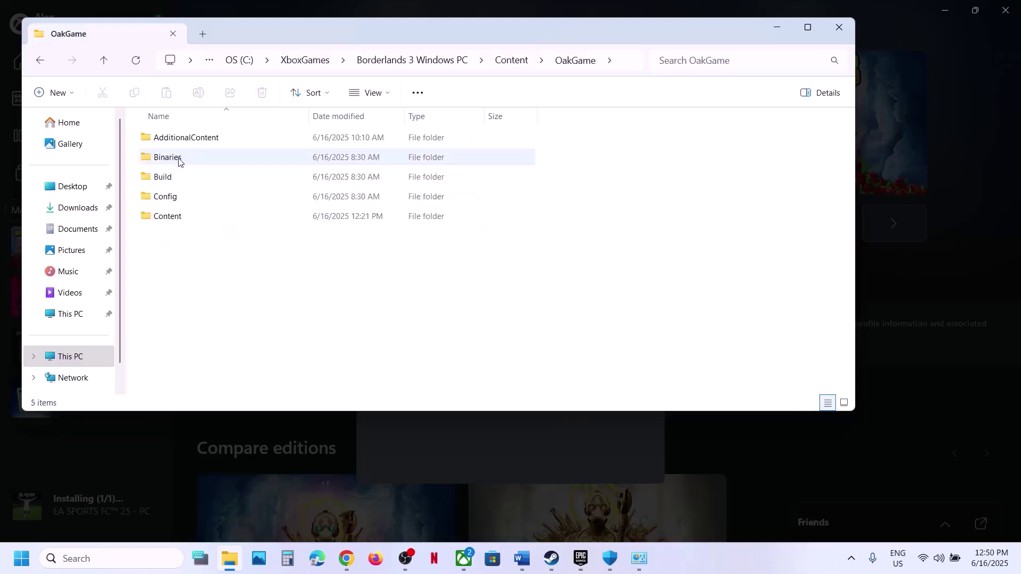
pyautogui.doubleClick(177, 159)
pyautogui.doubleClick(178, 141)
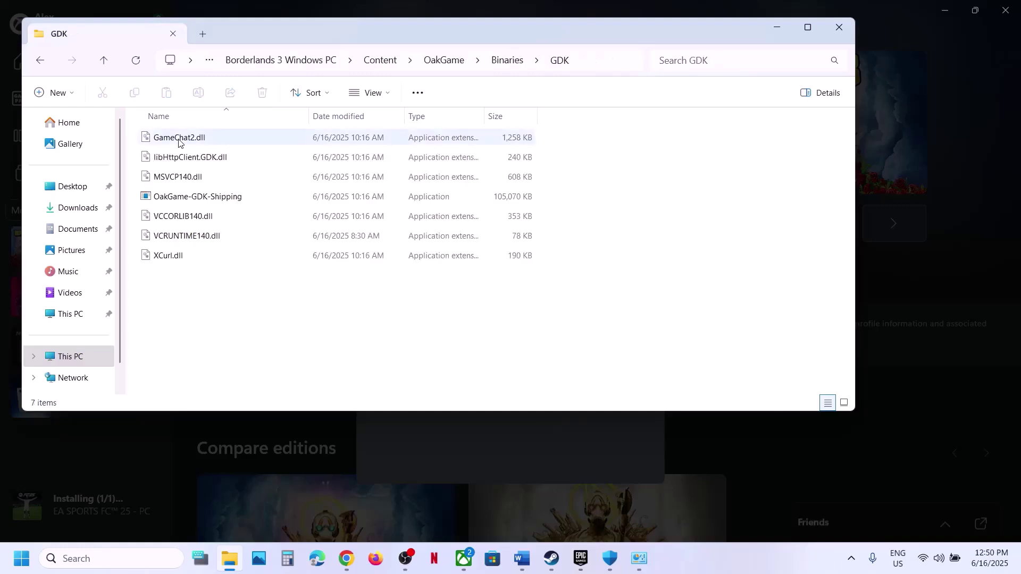
pyautogui.click(231, 198)
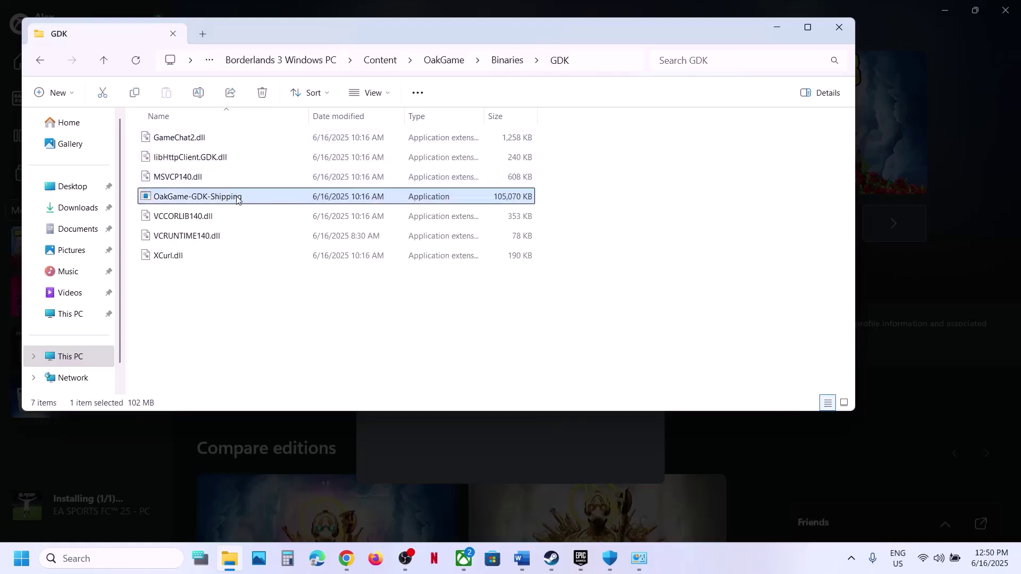
pyautogui.rightClick(237, 199)
pyautogui.click(301, 314)
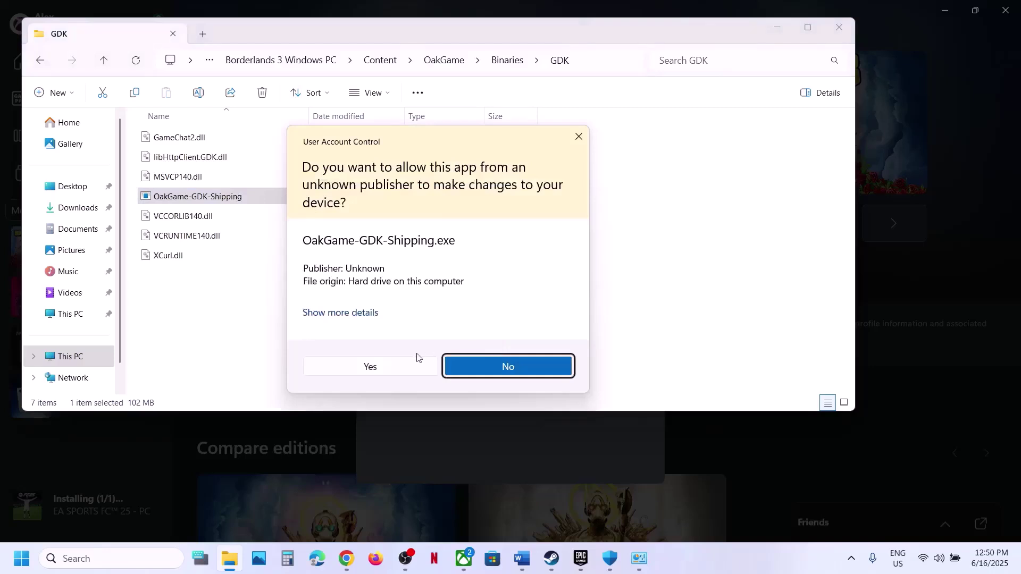
pyautogui.click(384, 364)
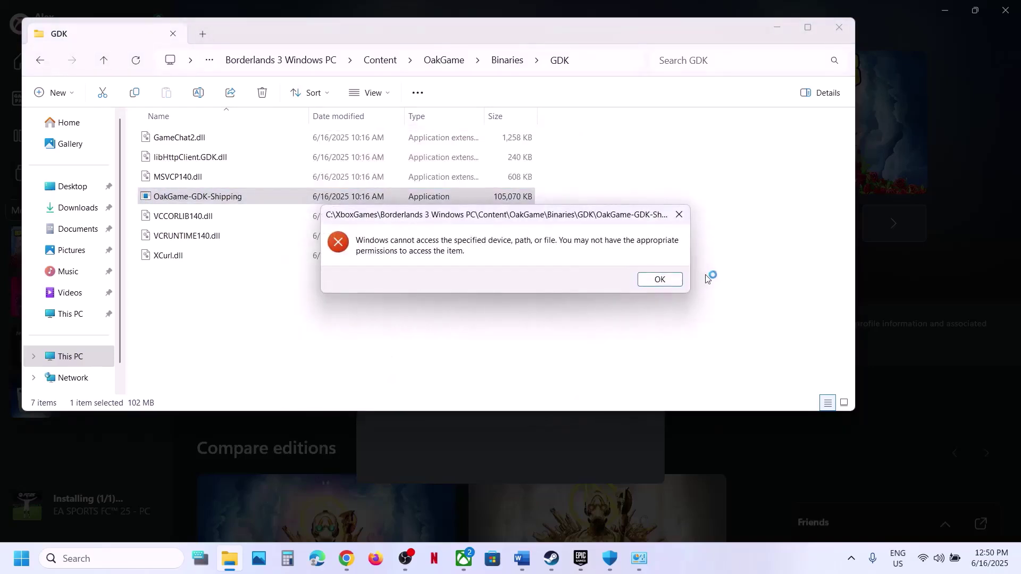
pyautogui.click(671, 283)
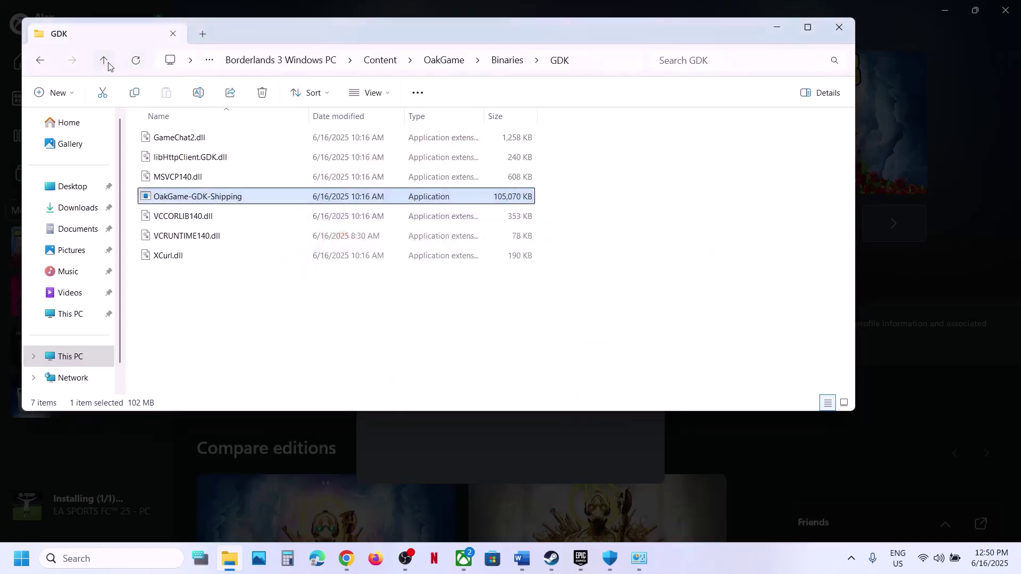
# Run gamelaunchhelper in Content as administrator, then close the game window and Content folder
pyautogui.click(105, 60)
pyautogui.click(105, 60)
pyautogui.click(104, 60)
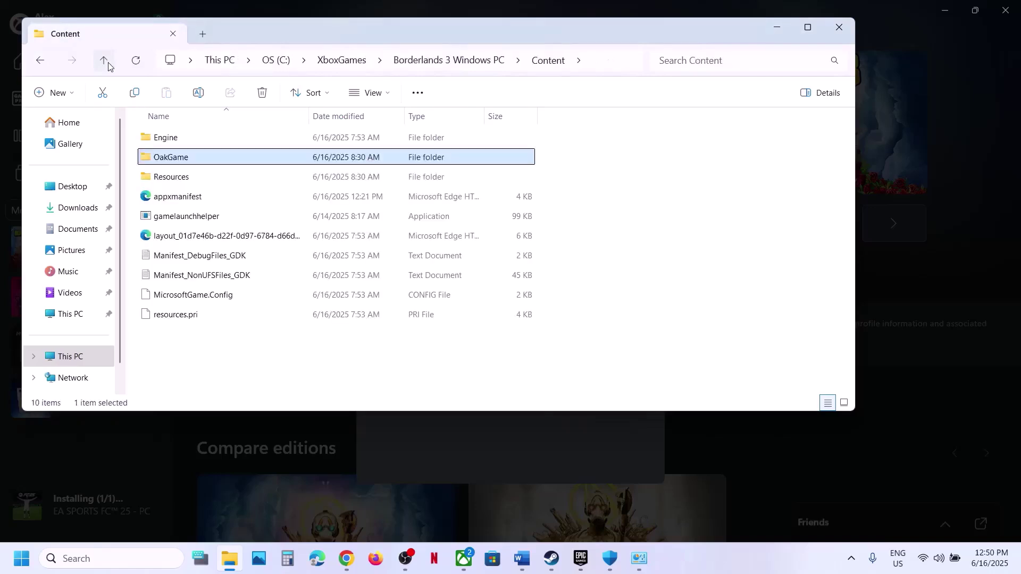
pyautogui.click(206, 218)
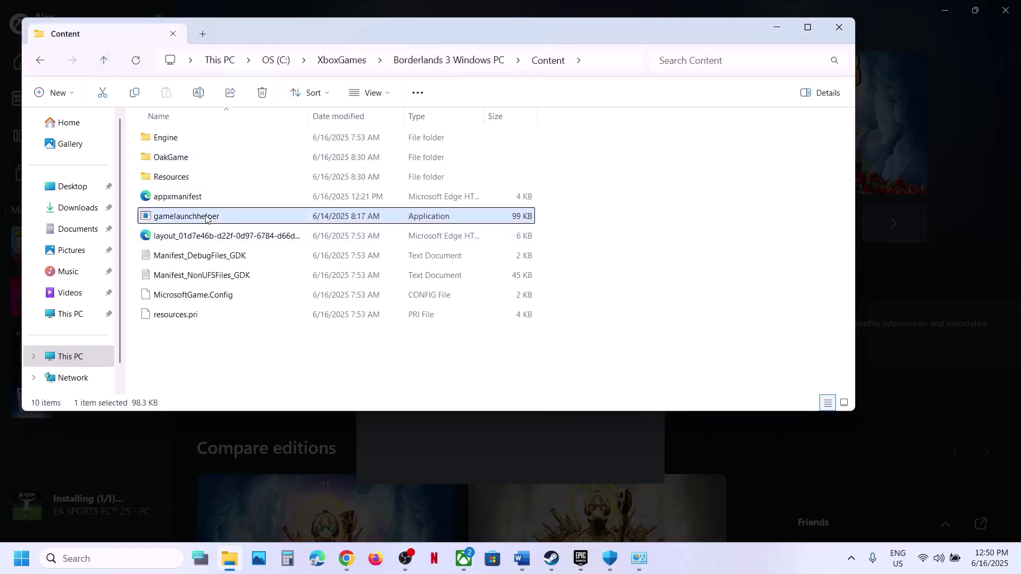
pyautogui.rightClick(236, 223)
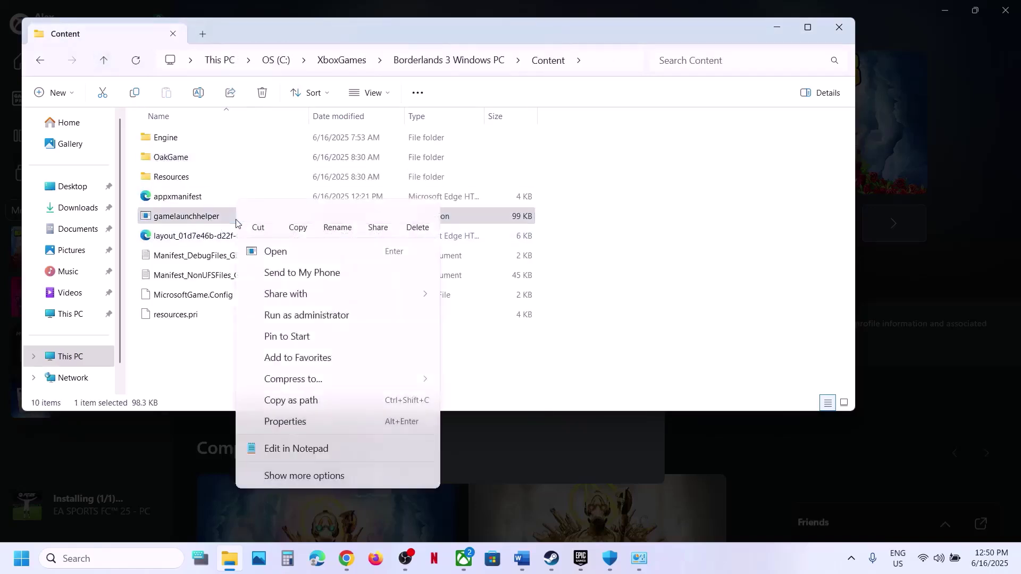
pyautogui.click(314, 315)
pyautogui.click(370, 363)
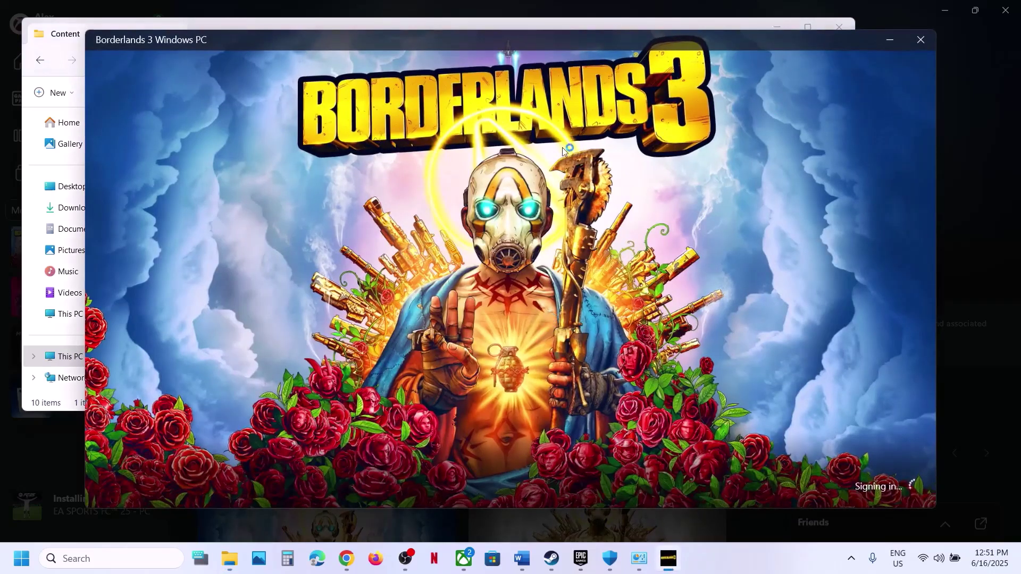
pyautogui.click(920, 40)
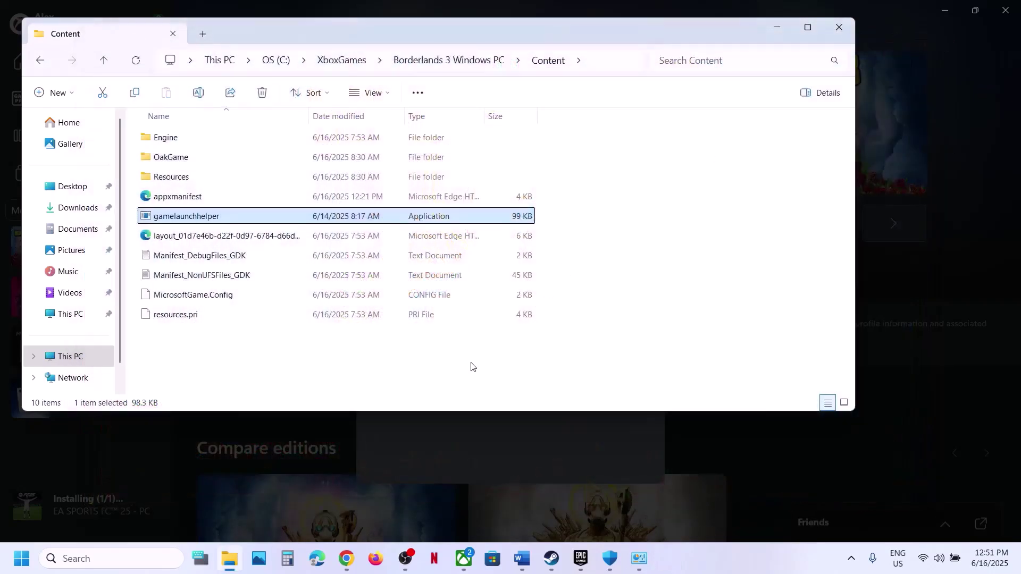
pyautogui.click(839, 27)
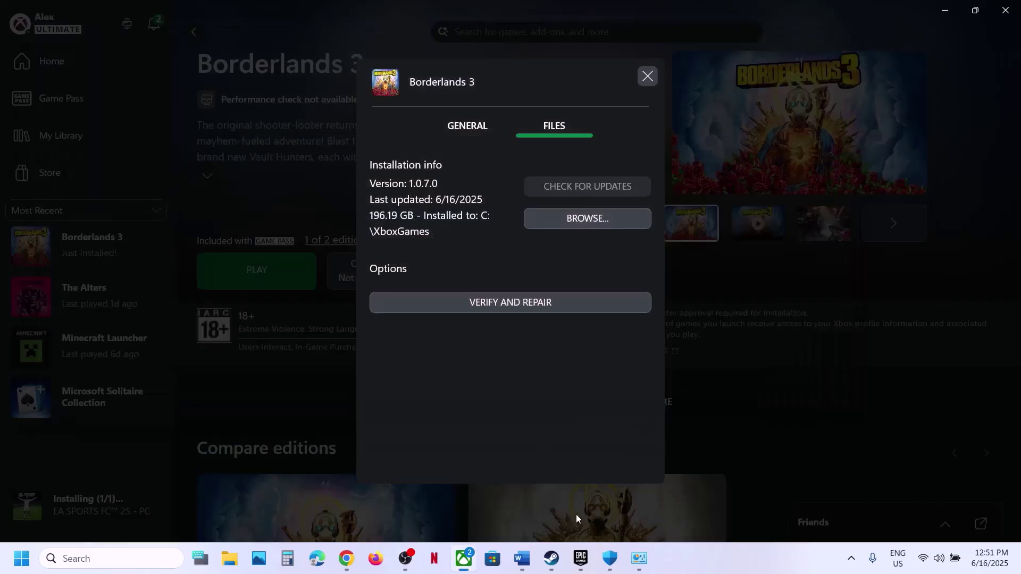
# Scroll through and highlight the troubleshooting notes in the document
pyautogui.click(535, 553)
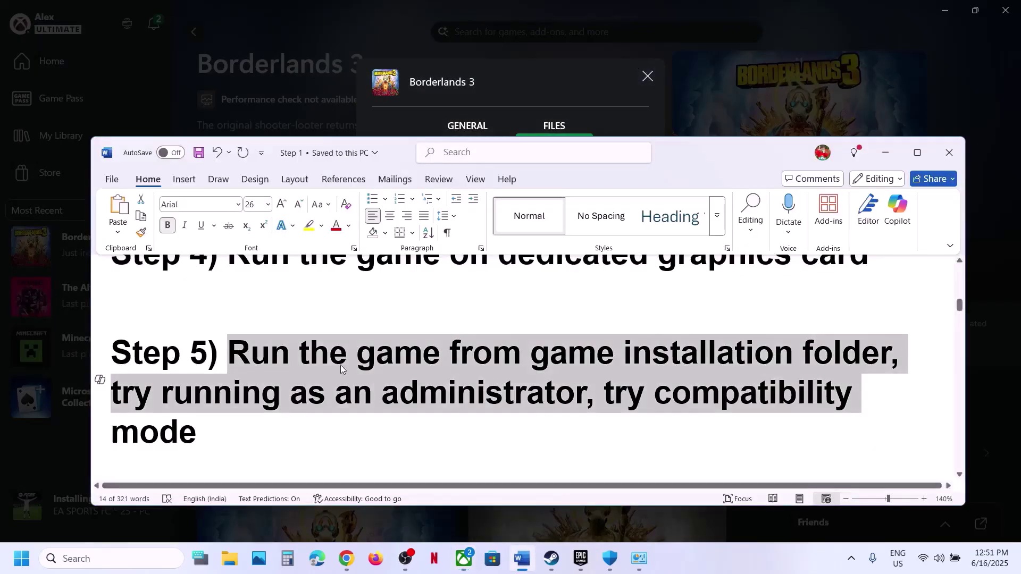
pyautogui.scroll(-3, 342, 368)
pyautogui.moveTo(239, 379); pyautogui.dragTo(539, 378)
# View Borderlands 3's Installed Files in its Steam Properties, then close the window
pyautogui.click(552, 558)
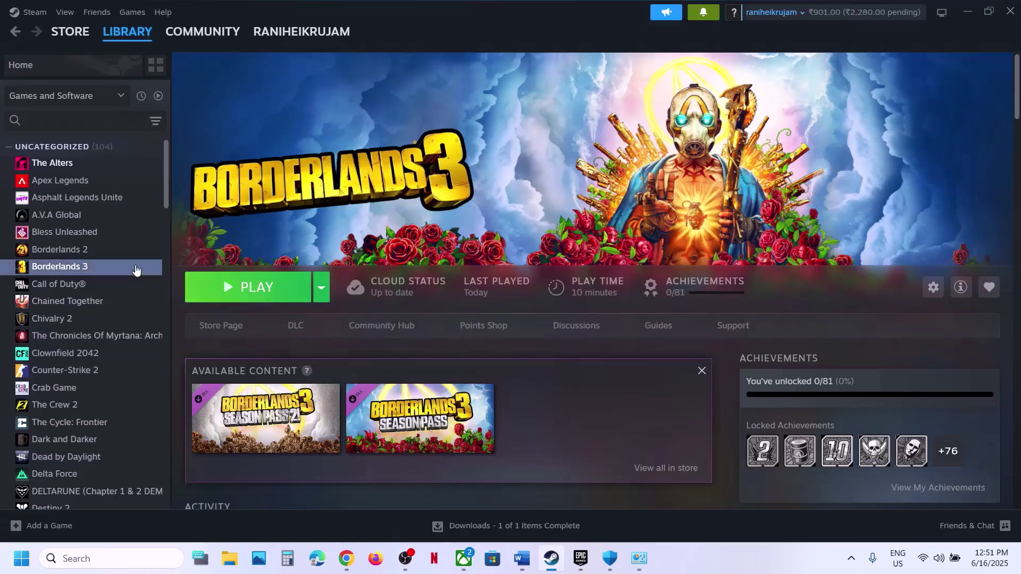
pyautogui.rightClick(127, 268)
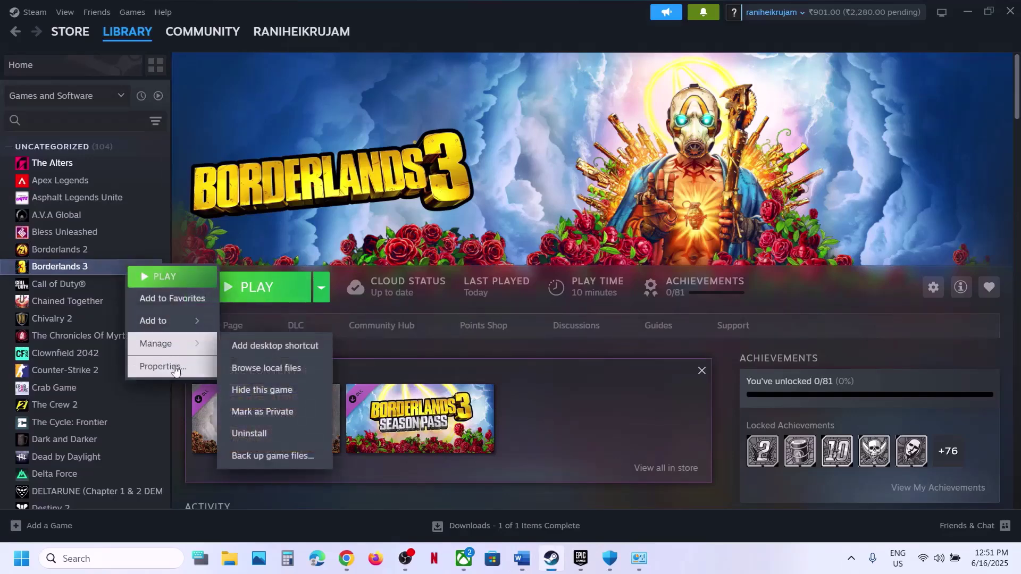
pyautogui.click(176, 368)
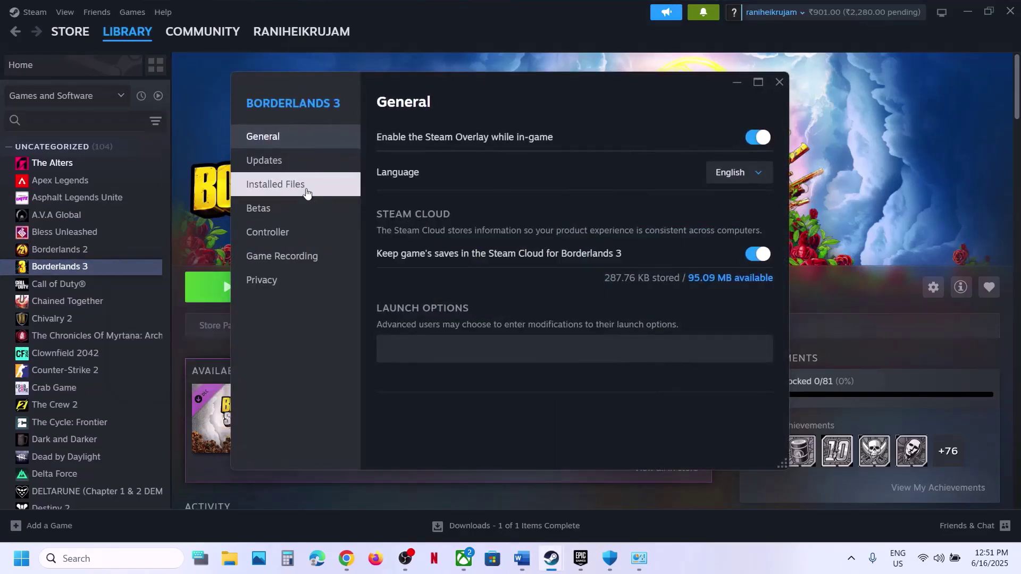
pyautogui.click(307, 193)
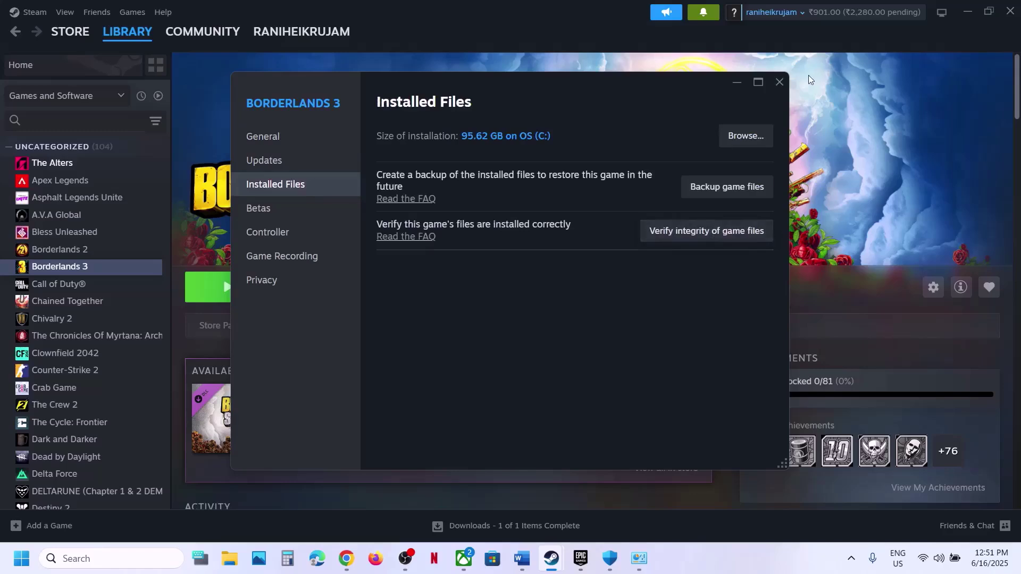
pyautogui.click(779, 82)
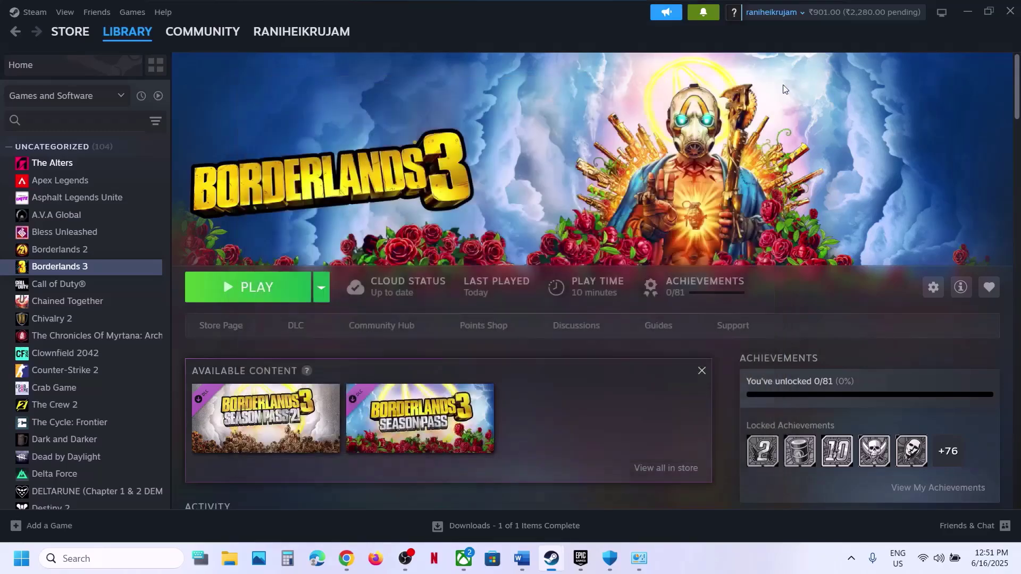
pyautogui.click(581, 558)
# Open and dismiss the Blades of Fire Demo options menu in the Epic library
pyautogui.scroll(-5, 283, 285)
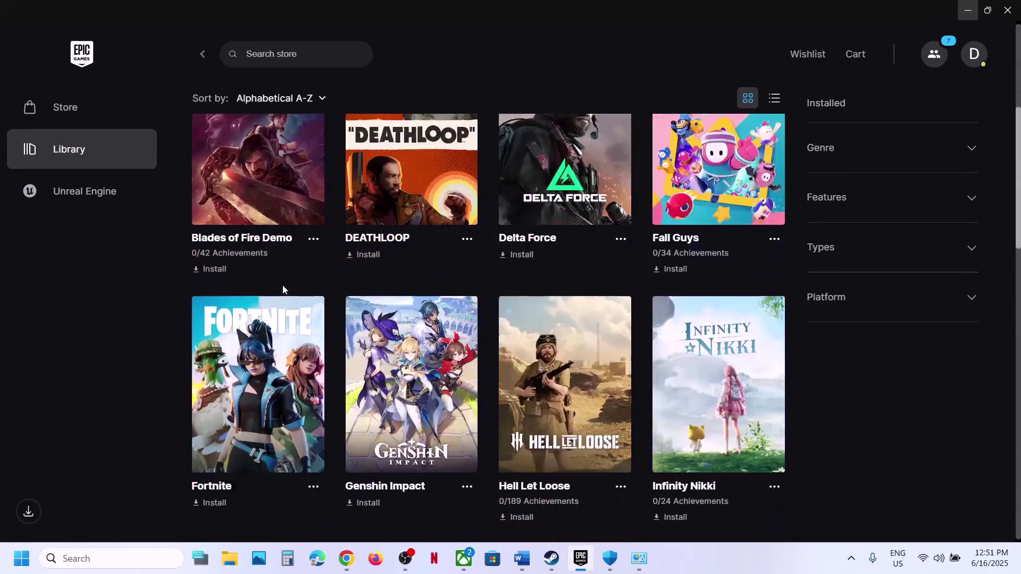
pyautogui.click(313, 239)
pyautogui.click(112, 358)
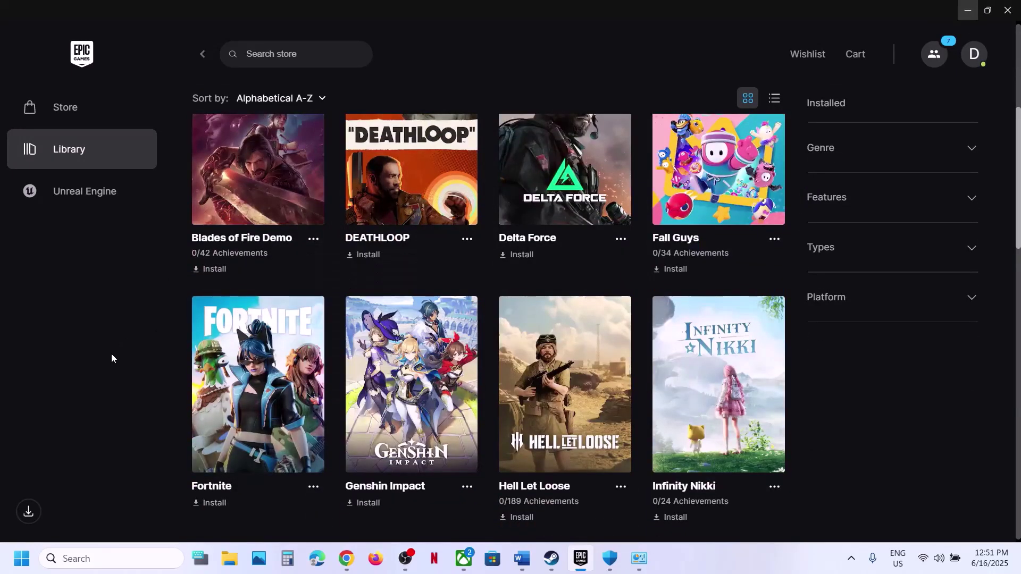
pyautogui.click(314, 239)
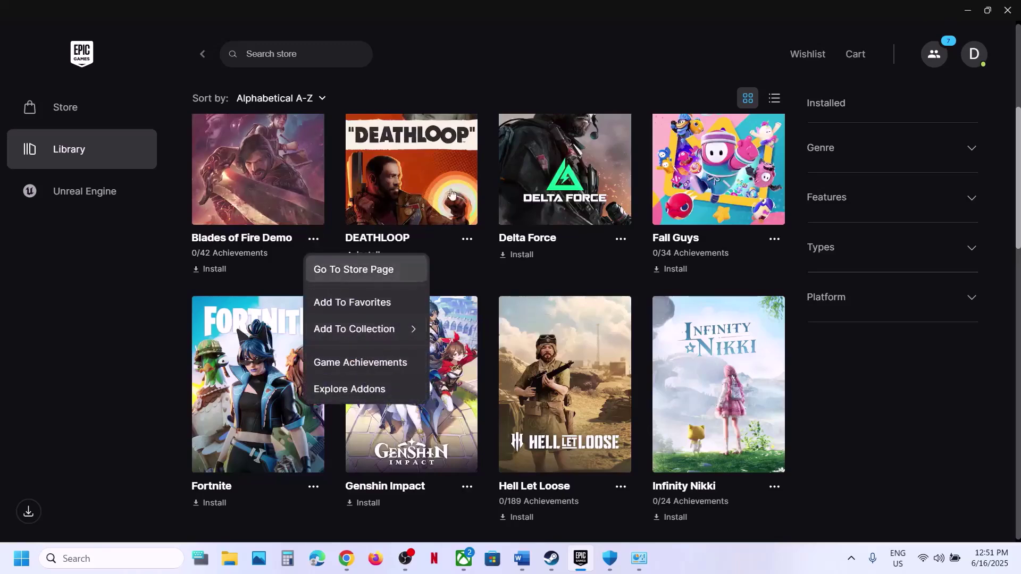
pyautogui.click(139, 316)
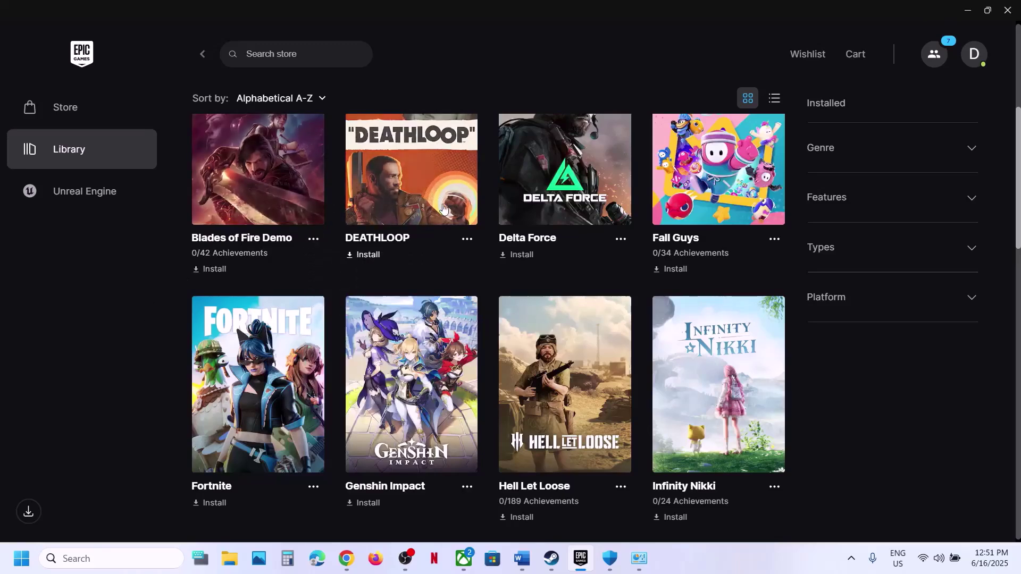
# Check Borderlands 3's Manage > Files info in the Xbox app (1.0.7.0, 196.19 GB), then close it
pyautogui.click(965, 10)
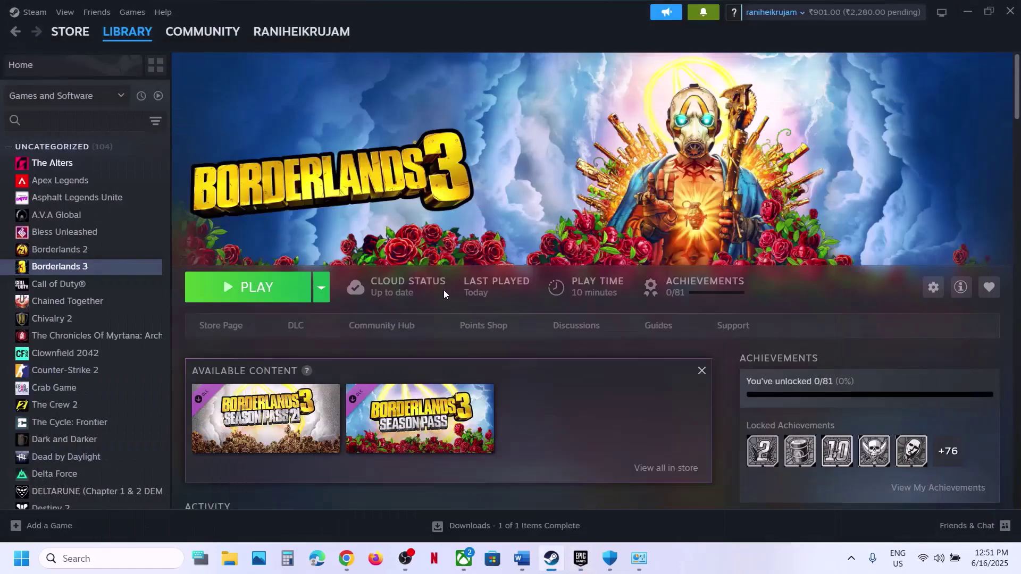
pyautogui.click(465, 561)
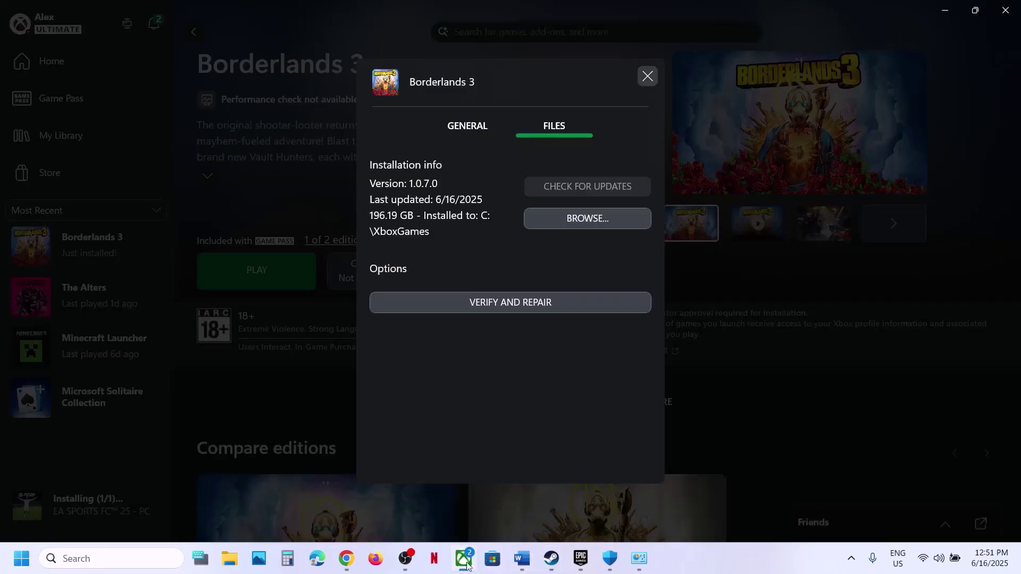
pyautogui.click(653, 77)
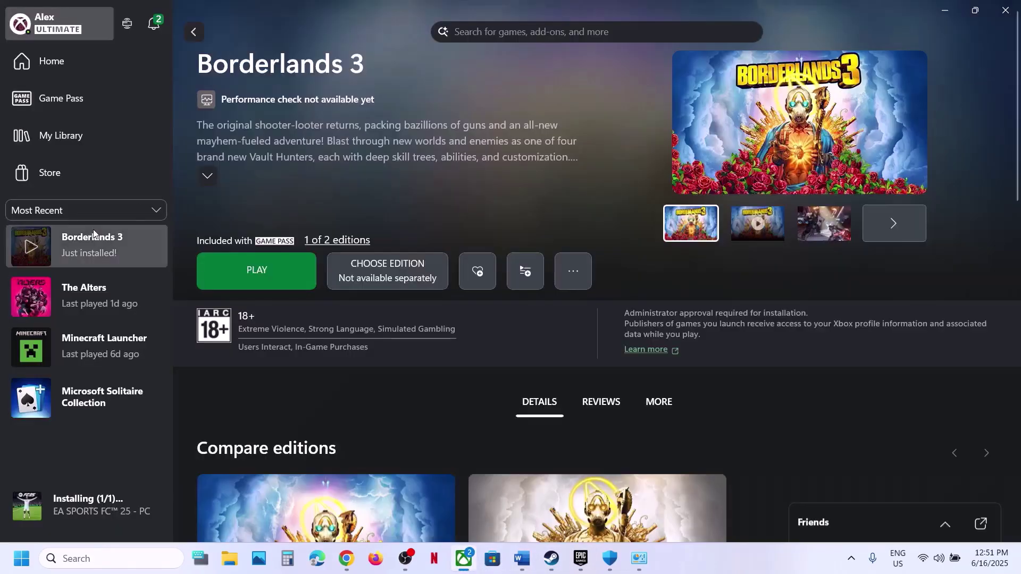
pyautogui.rightClick(75, 257)
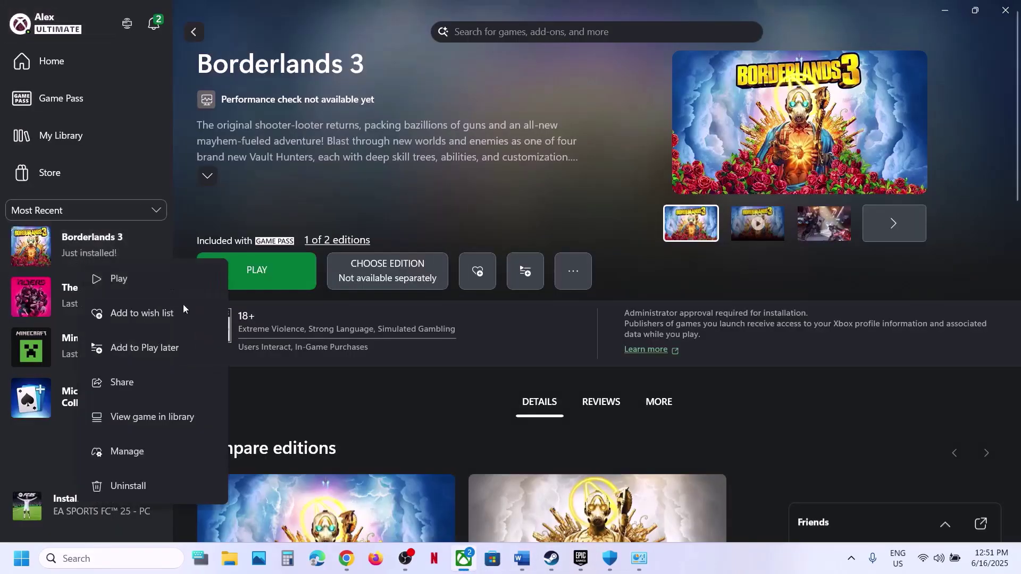
pyautogui.click(127, 452)
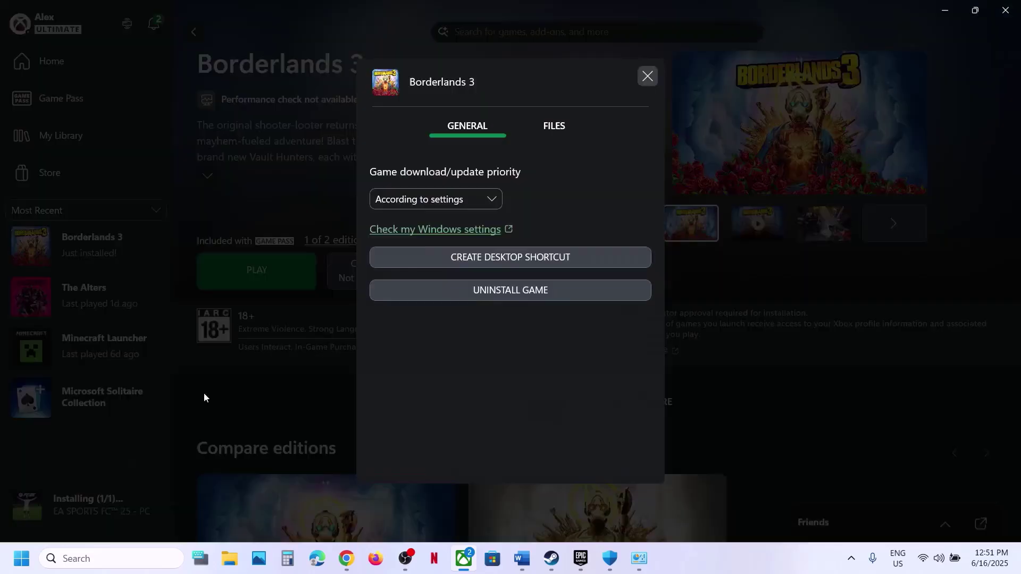
pyautogui.click(554, 128)
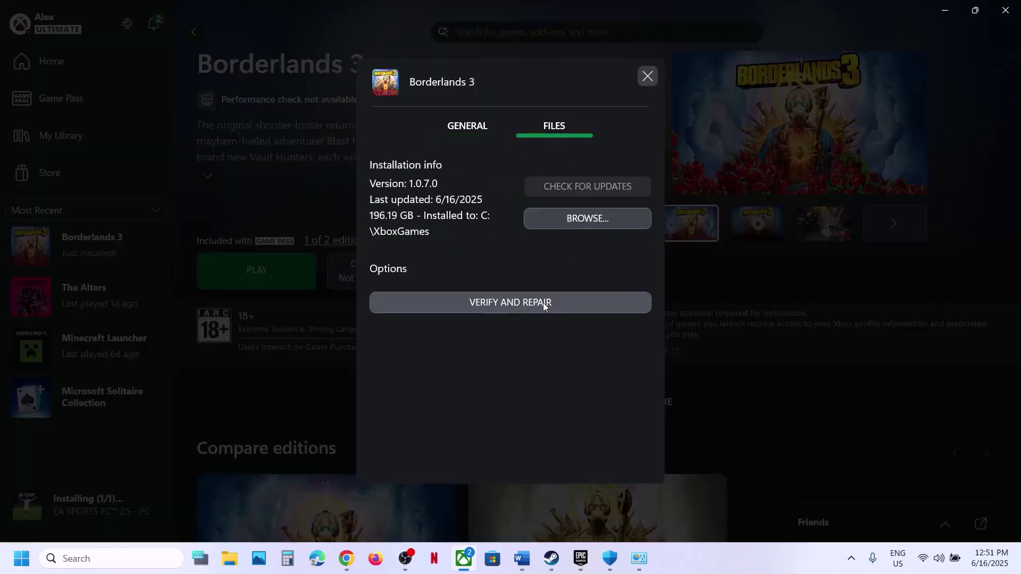
pyautogui.click(648, 78)
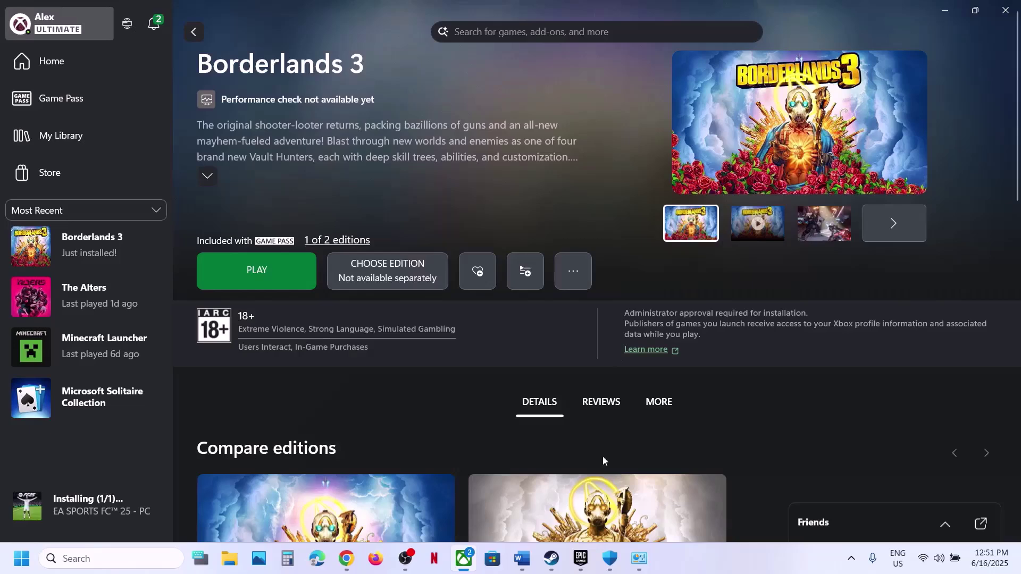
# Review Step 7 on running the launchers as administrator in the Word document
pyautogui.click(521, 559)
pyautogui.scroll(-4, 402, 348)
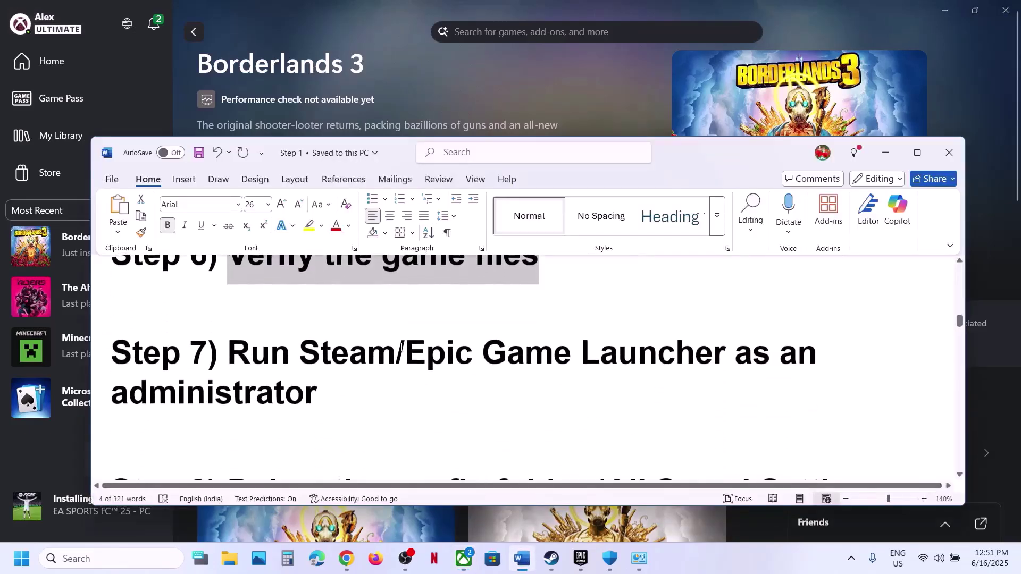
pyautogui.moveTo(247, 365); pyautogui.dragTo(563, 405)
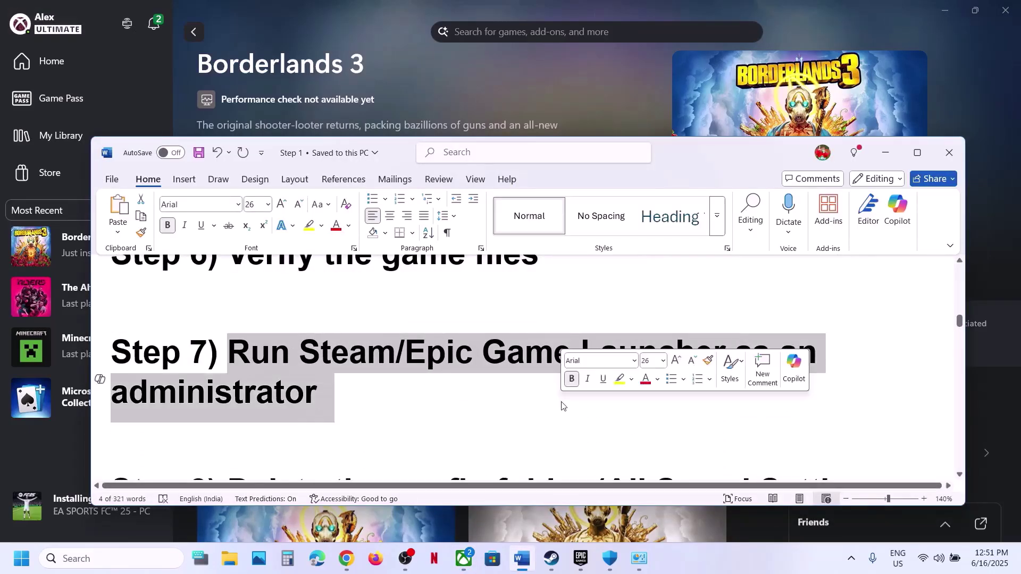
pyautogui.click(563, 406)
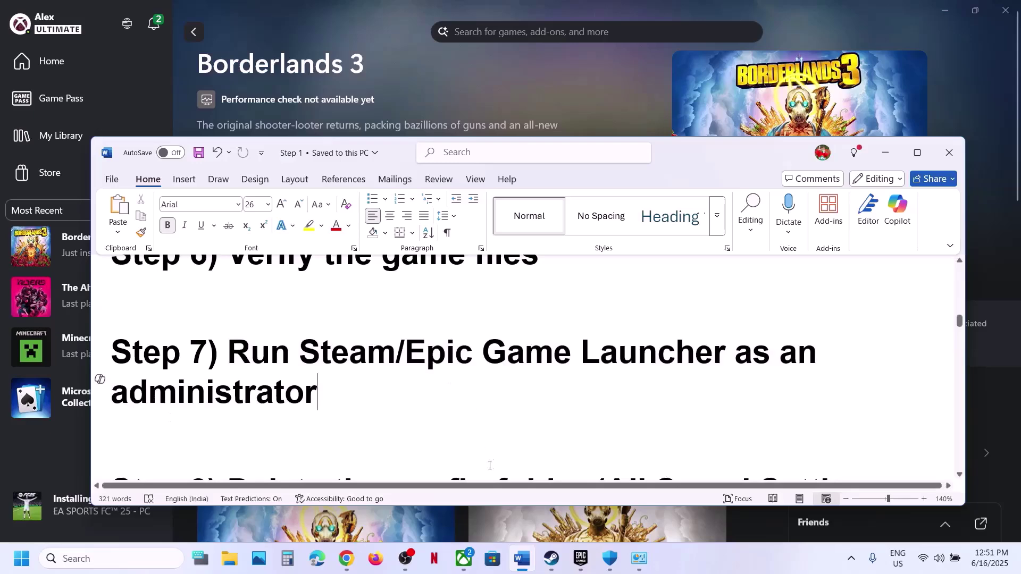
# Exit the Steam client from the Steam menu
pyautogui.click(551, 559)
pyautogui.moveTo(56, 25)
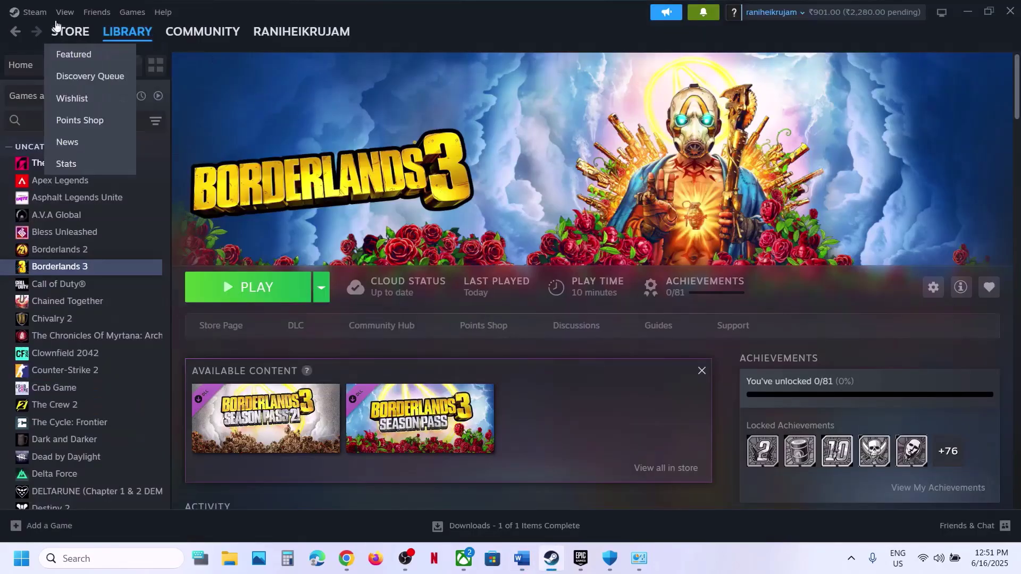
pyautogui.click(33, 12)
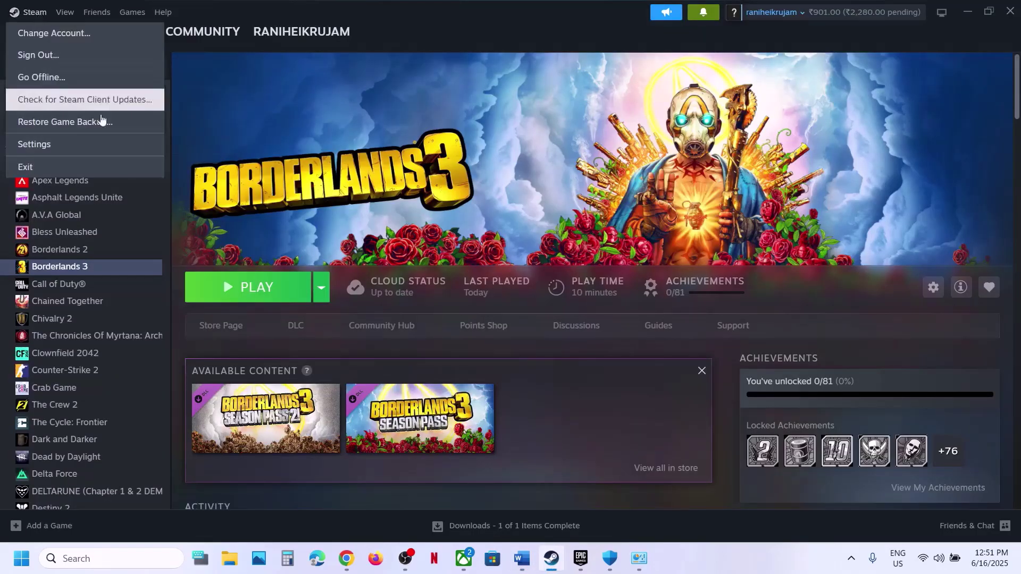
pyautogui.click(70, 168)
# Relaunch Steam as administrator by searching 'steam' in Windows search
pyautogui.click(90, 556)
pyautogui.write('steam')
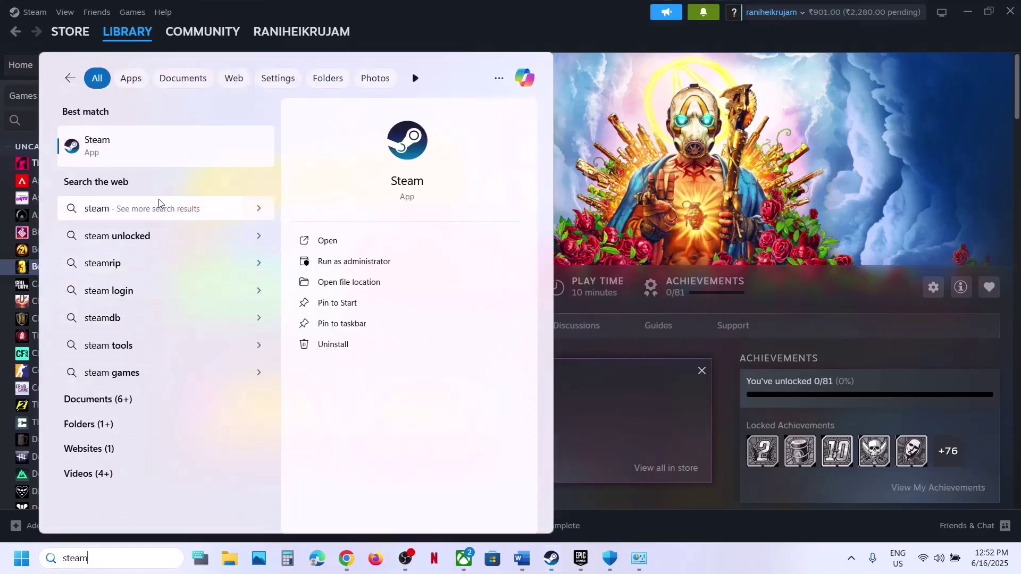
pyautogui.rightClick(123, 157)
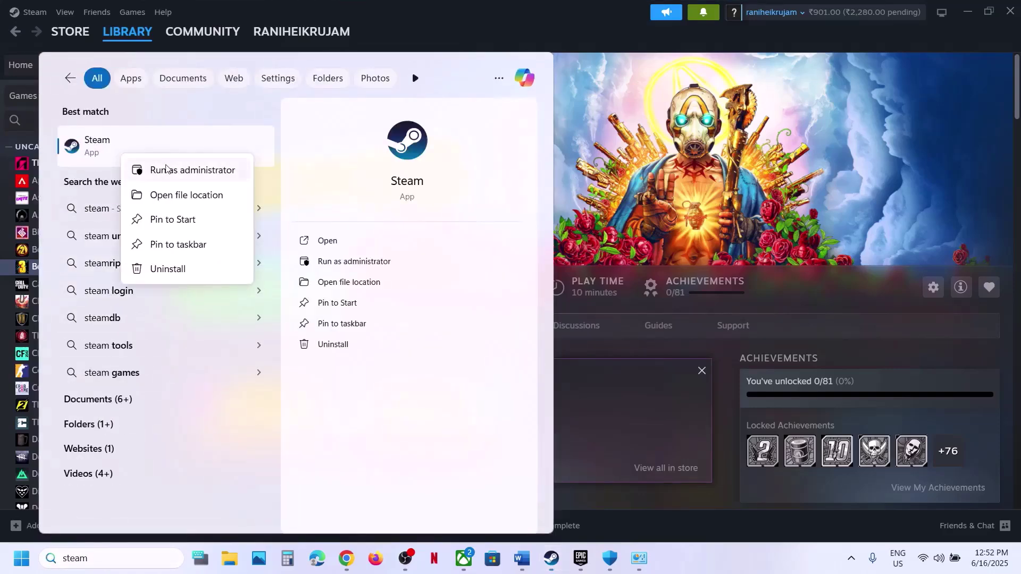
pyautogui.click(690, 129)
pyautogui.click(581, 559)
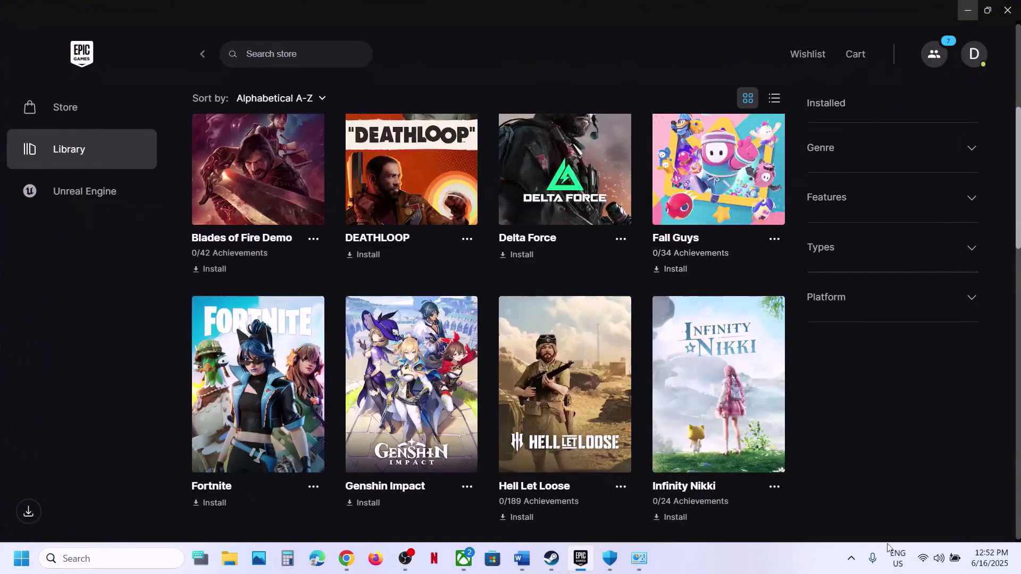
# Exit the Epic Games Launcher from its system tray icon
pyautogui.click(851, 559)
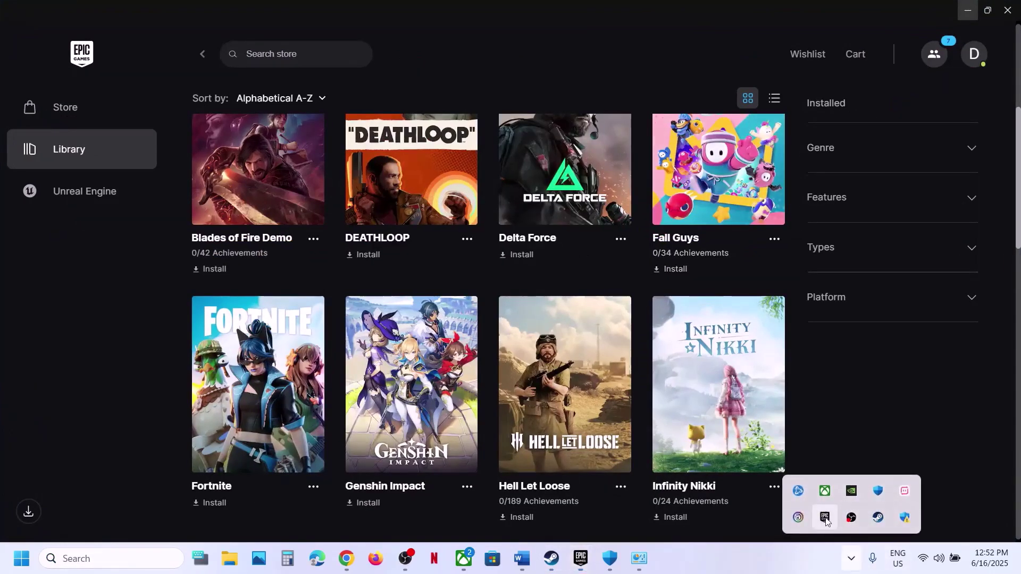
pyautogui.rightClick(826, 521)
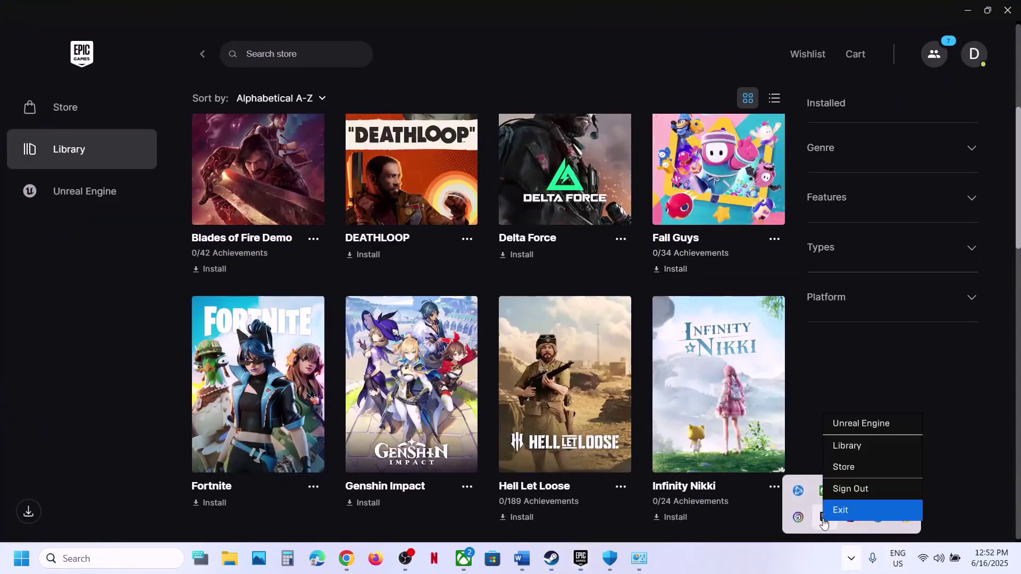
pyautogui.click(692, 569)
# Relaunch Epic Games Launcher as administrator via Windows search, then return to the Word steps
pyautogui.click(94, 560)
pyautogui.write('pic')
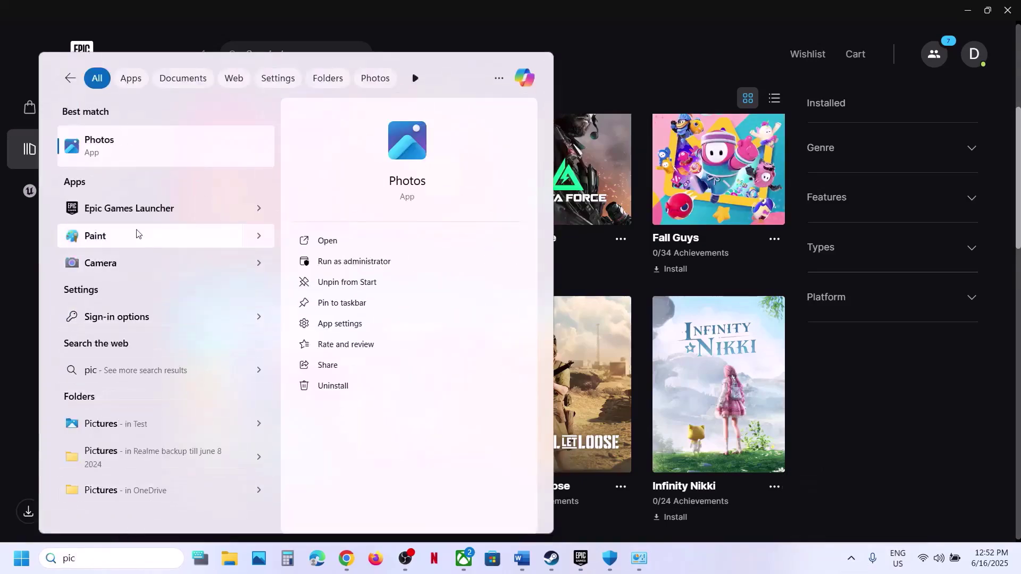
pyautogui.rightClick(170, 216)
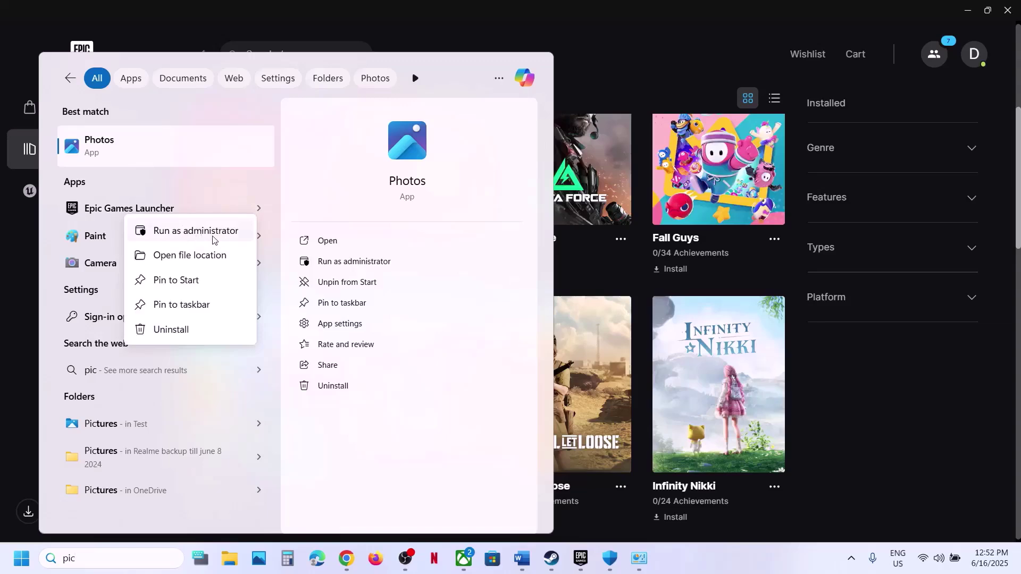
pyautogui.click(736, 54)
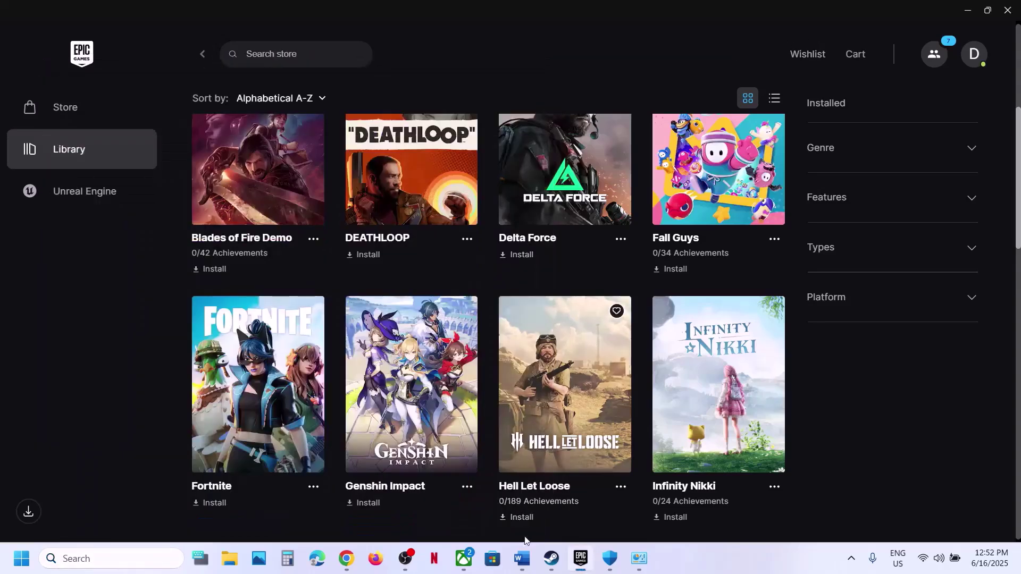
pyautogui.click(521, 558)
pyautogui.scroll(-3, 440, 363)
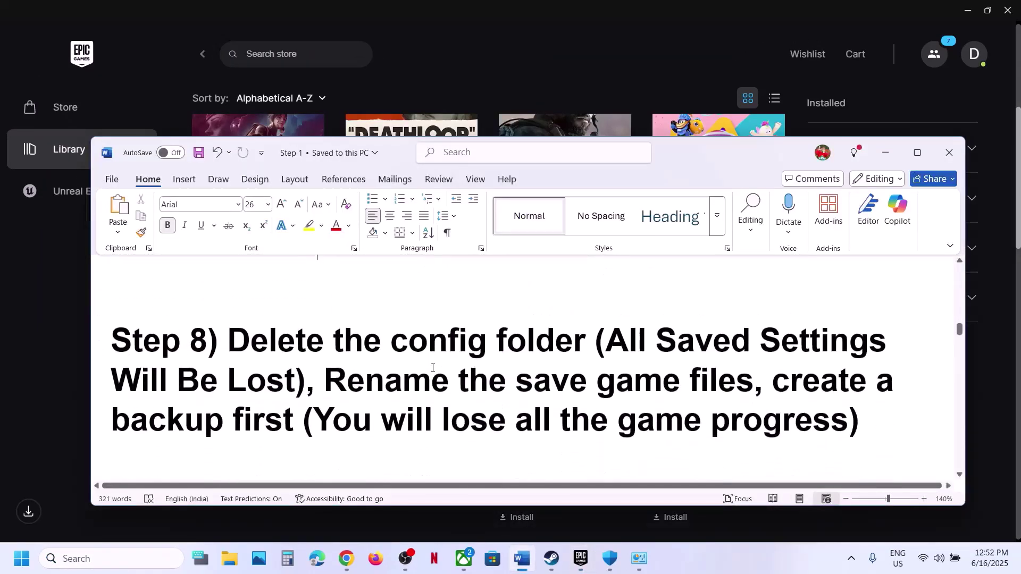
# Select Step 8's 'Delete the config folder' line and open File Explorer
pyautogui.moveTo(247, 334); pyautogui.dragTo(281, 378)
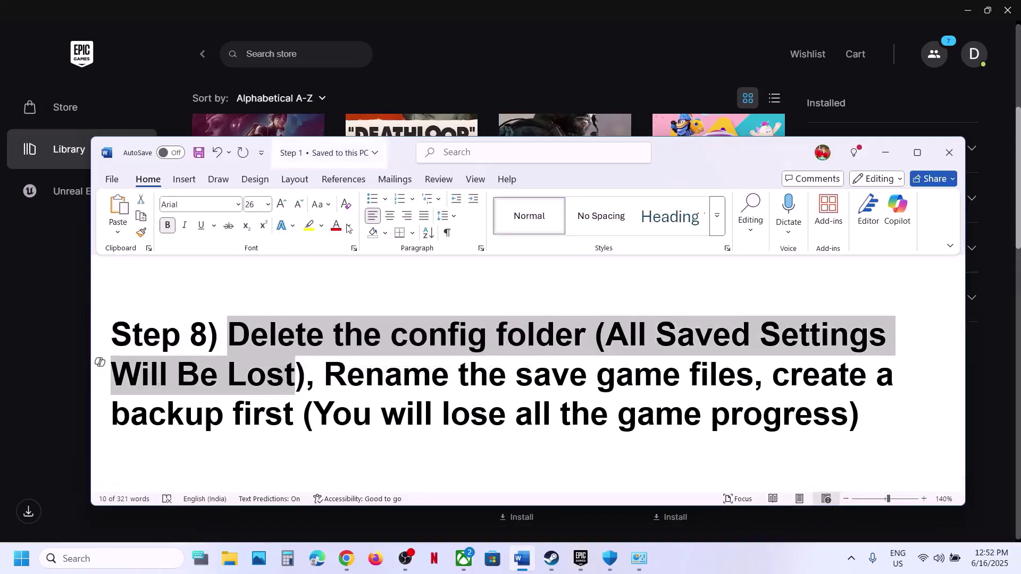
pyautogui.click(229, 558)
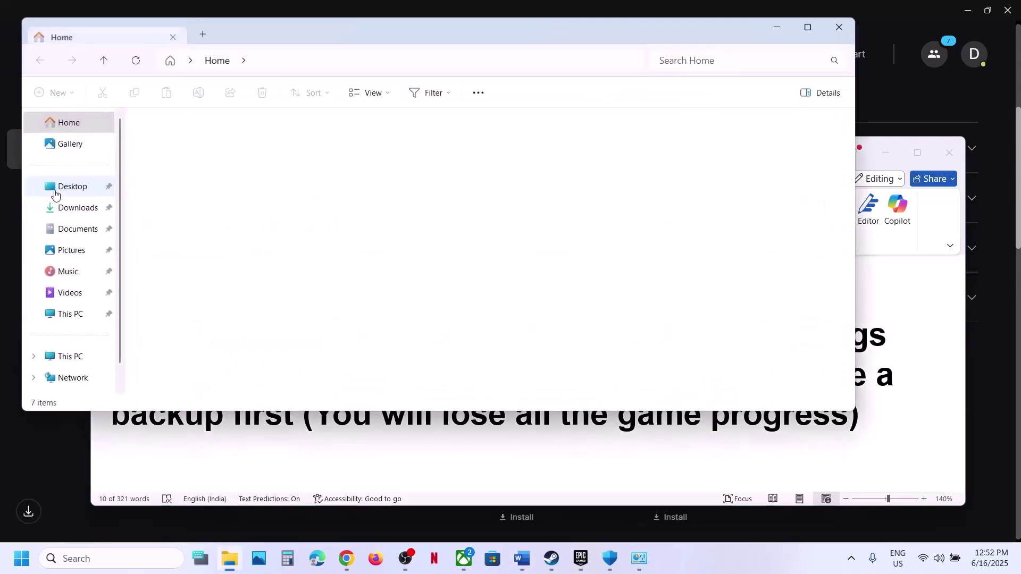
# Show hidden items and browse C:\Users to the profile's AppData\Local folder
pyautogui.click(57, 356)
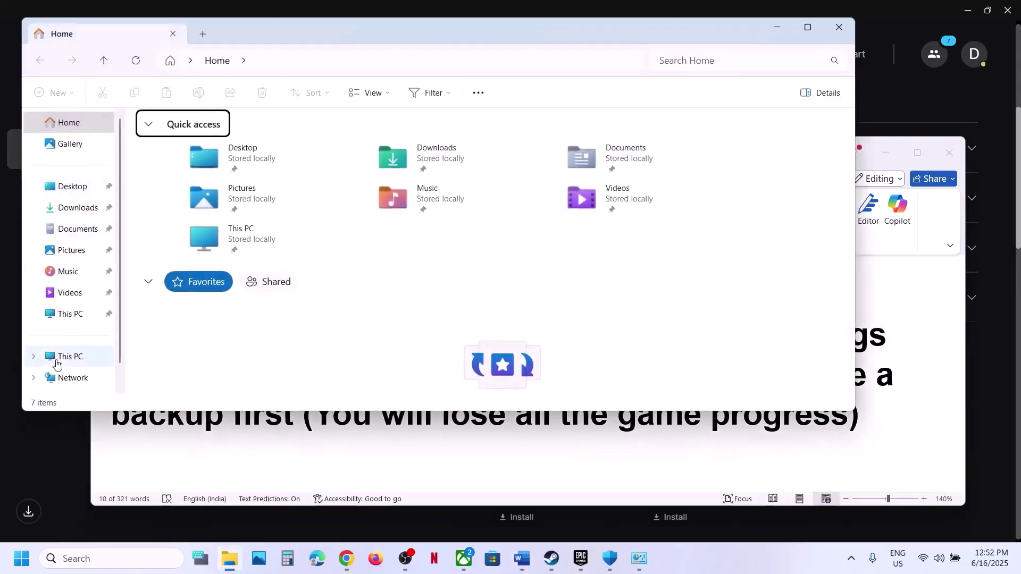
pyautogui.click(808, 33)
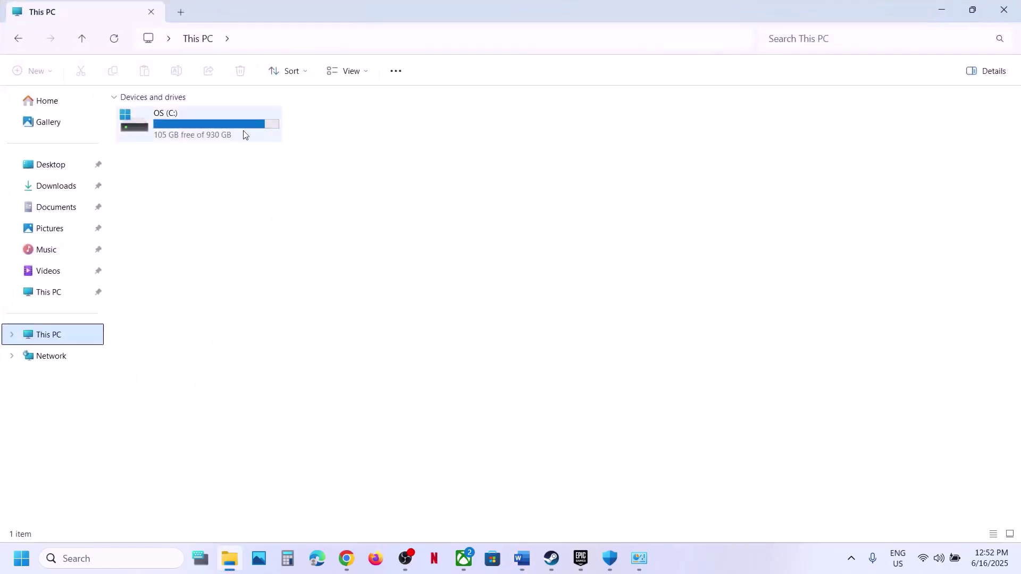
pyautogui.doubleClick(208, 138)
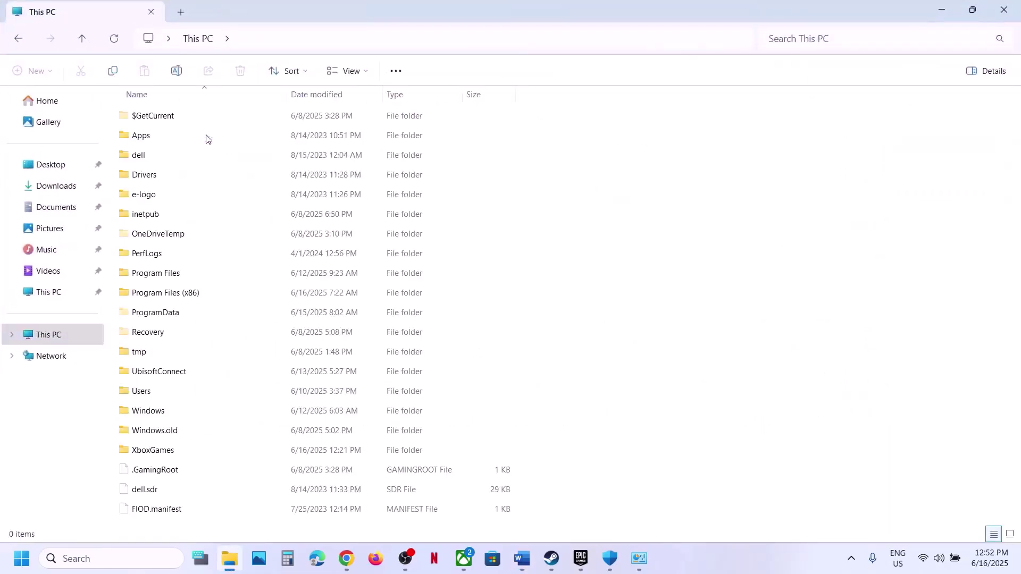
pyautogui.click(155, 396)
pyautogui.doubleClick(156, 396)
pyautogui.doubleClick(152, 116)
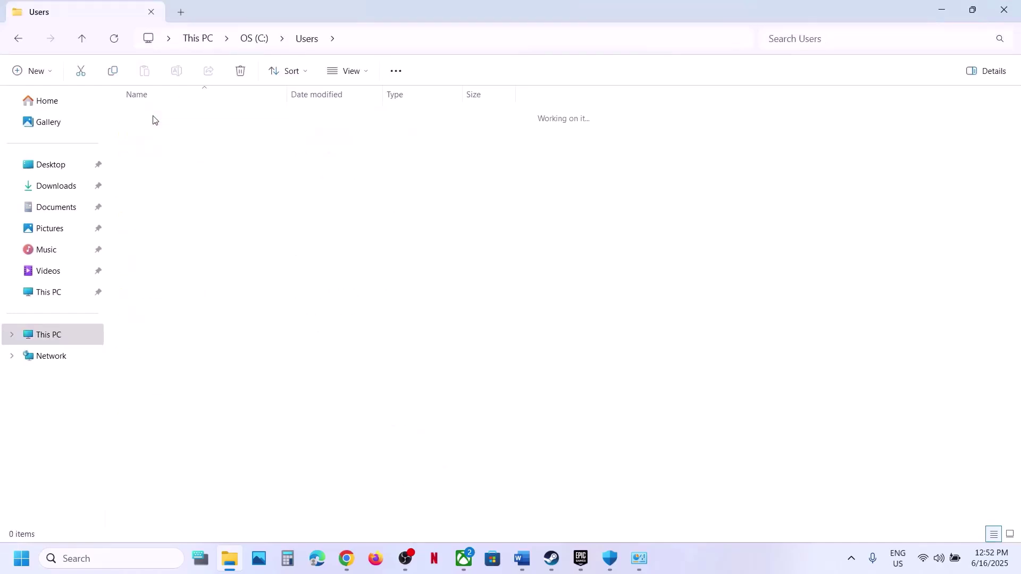
pyautogui.click(159, 139)
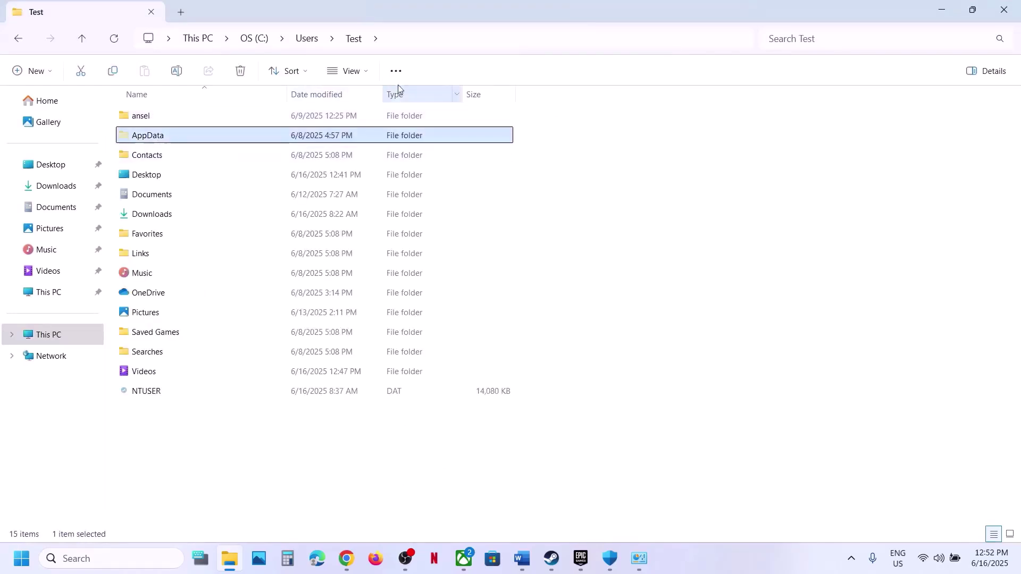
pyautogui.click(365, 75)
pyautogui.moveTo(368, 320)
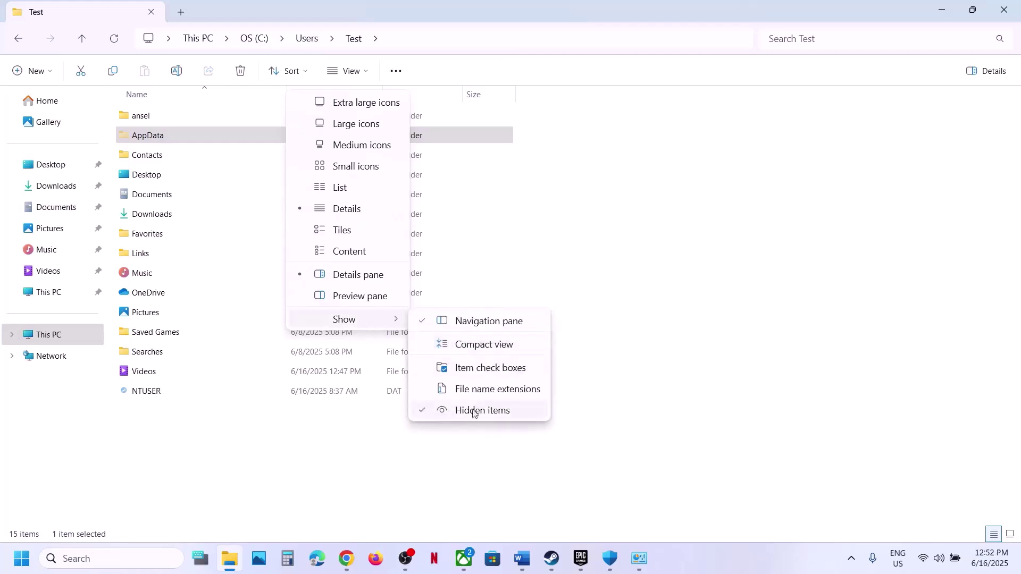
pyautogui.click(182, 137)
pyautogui.doubleClick(182, 137)
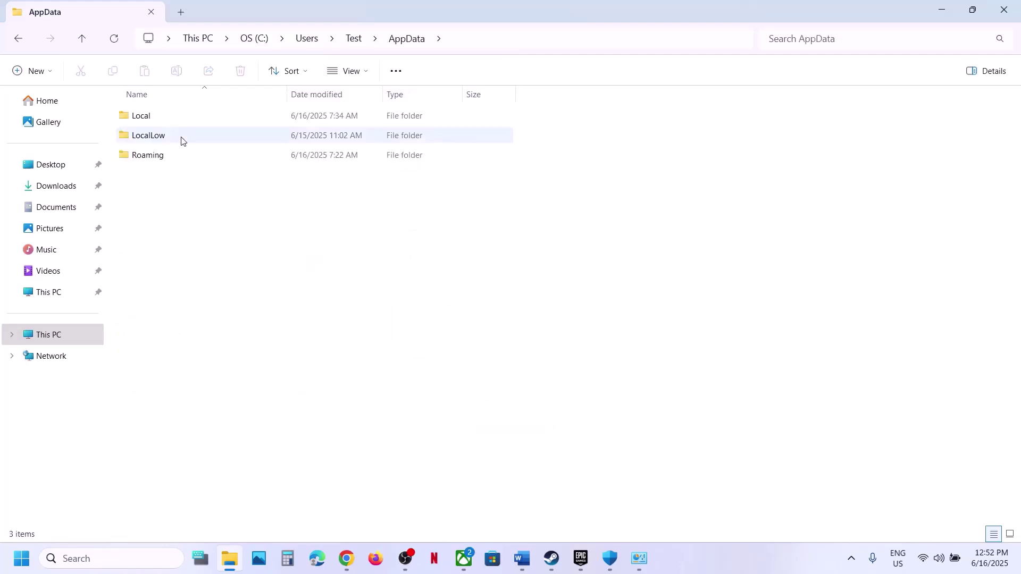
pyautogui.doubleClick(166, 124)
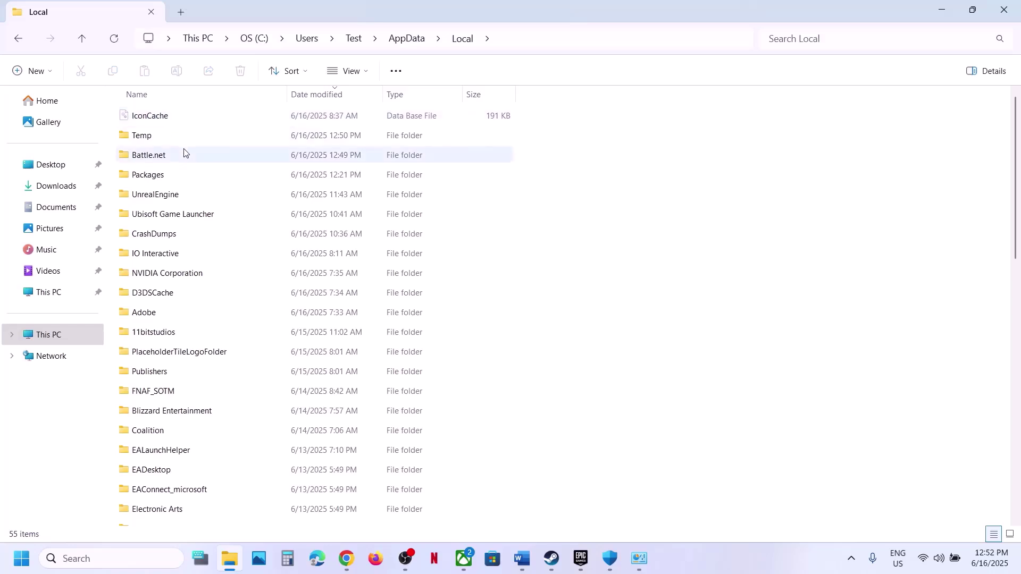
# Go to Documents\My Games\Borderlands 3\Saved
pyautogui.click(76, 210)
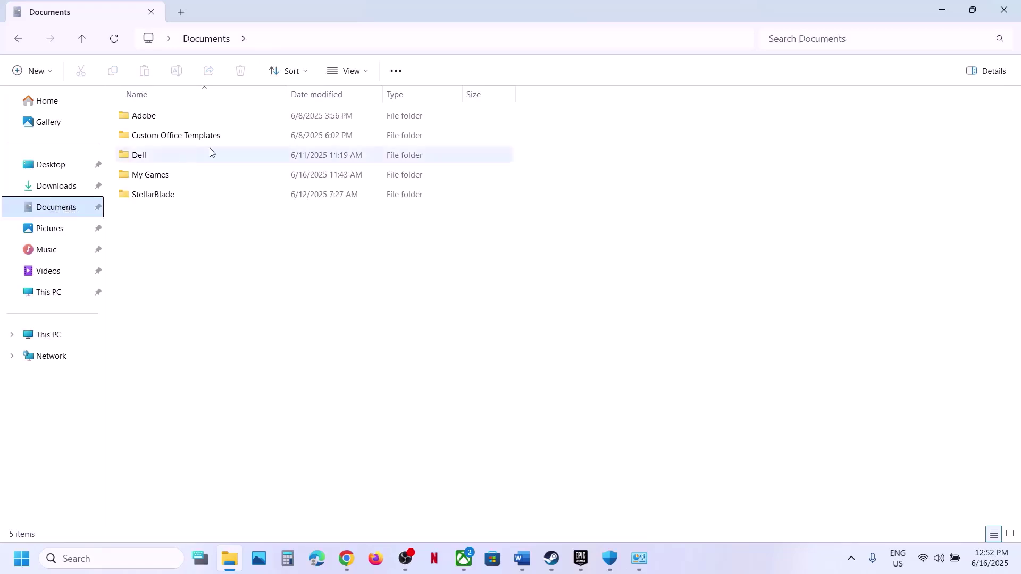
pyautogui.doubleClick(159, 174)
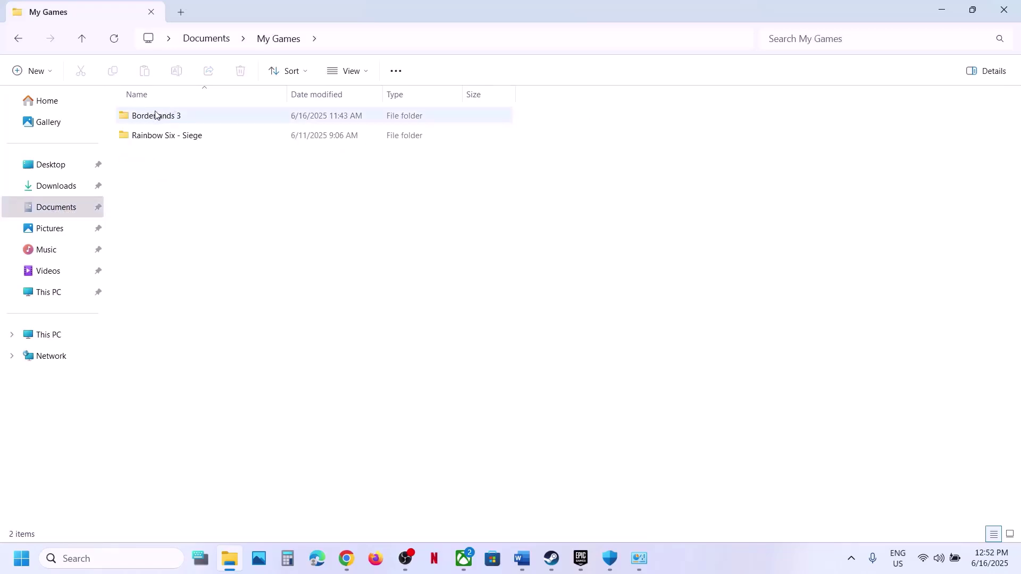
pyautogui.click(155, 115)
pyautogui.doubleClick(184, 123)
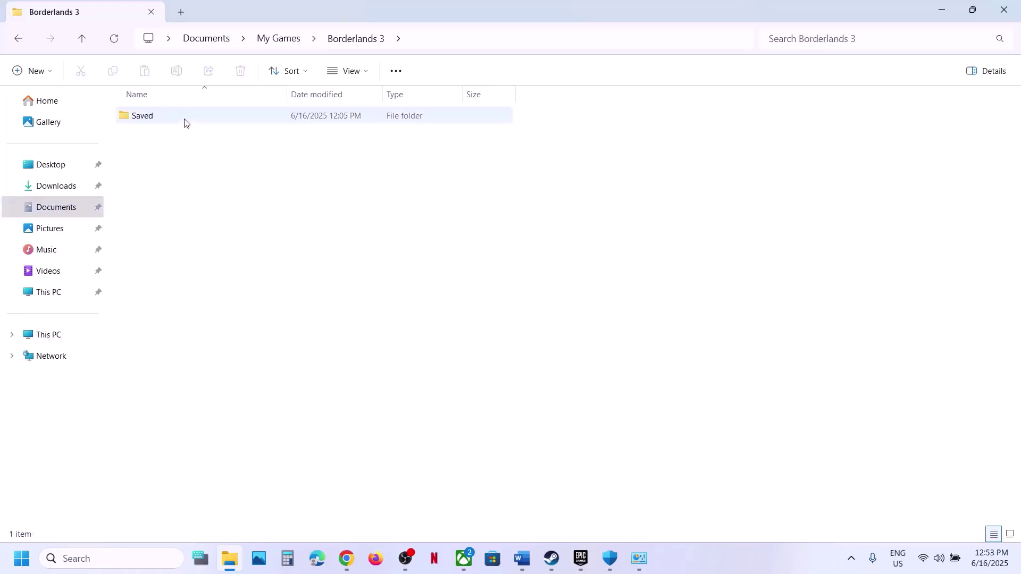
pyautogui.doubleClick(184, 123)
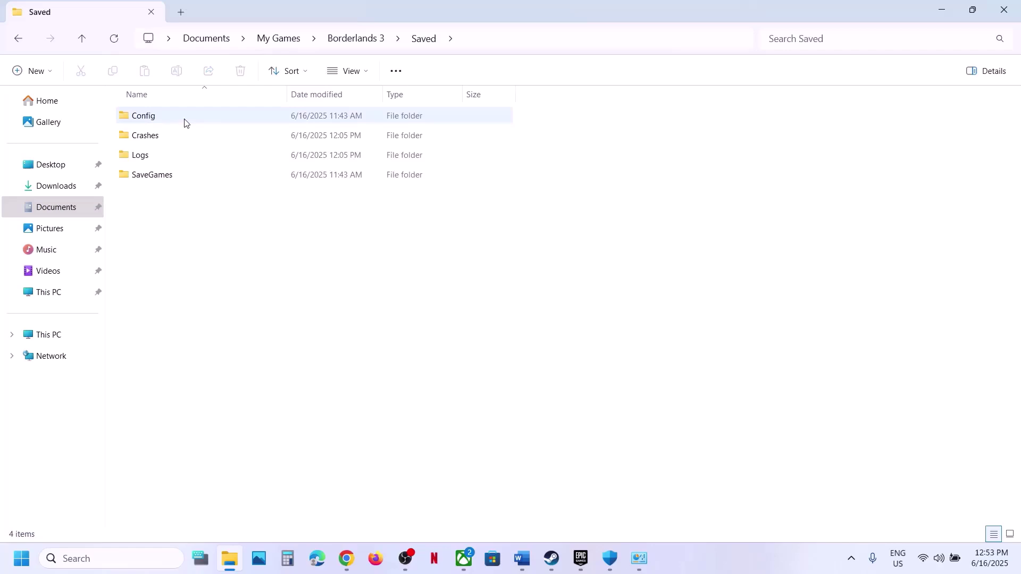
# Copy the Config folder and paste the backup onto the desktop
pyautogui.click(157, 119)
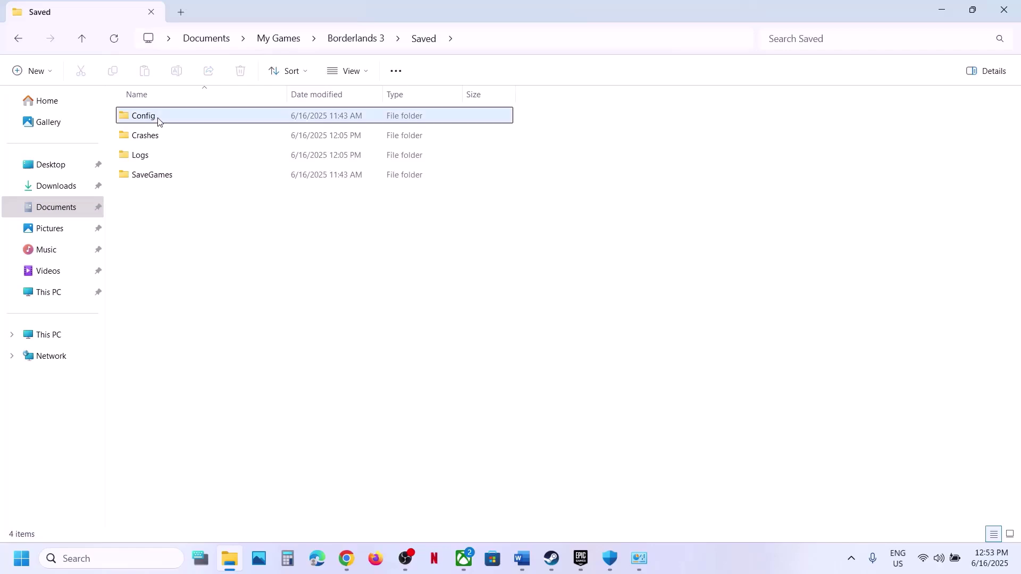
pyautogui.rightClick(169, 120)
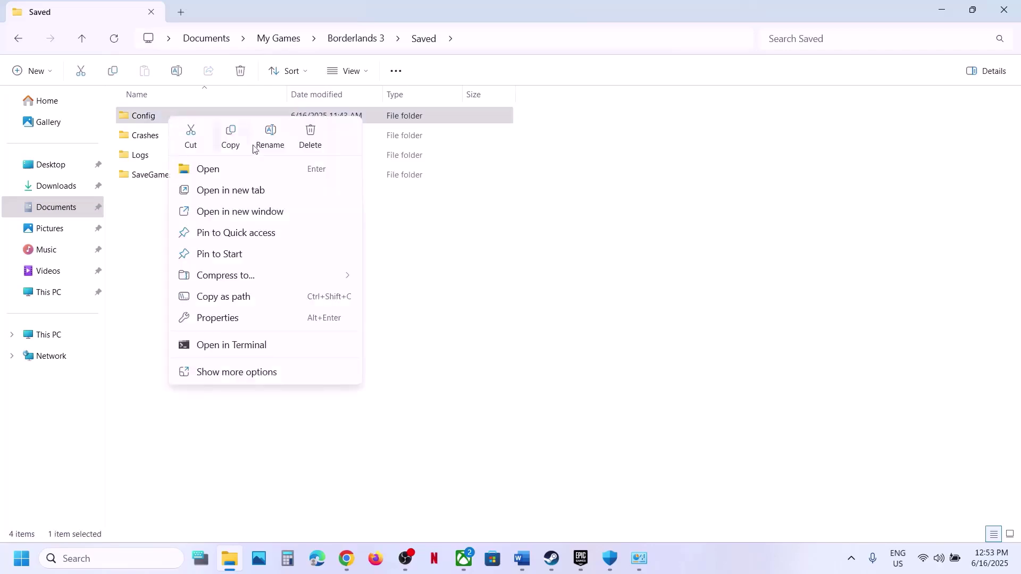
pyautogui.click(236, 146)
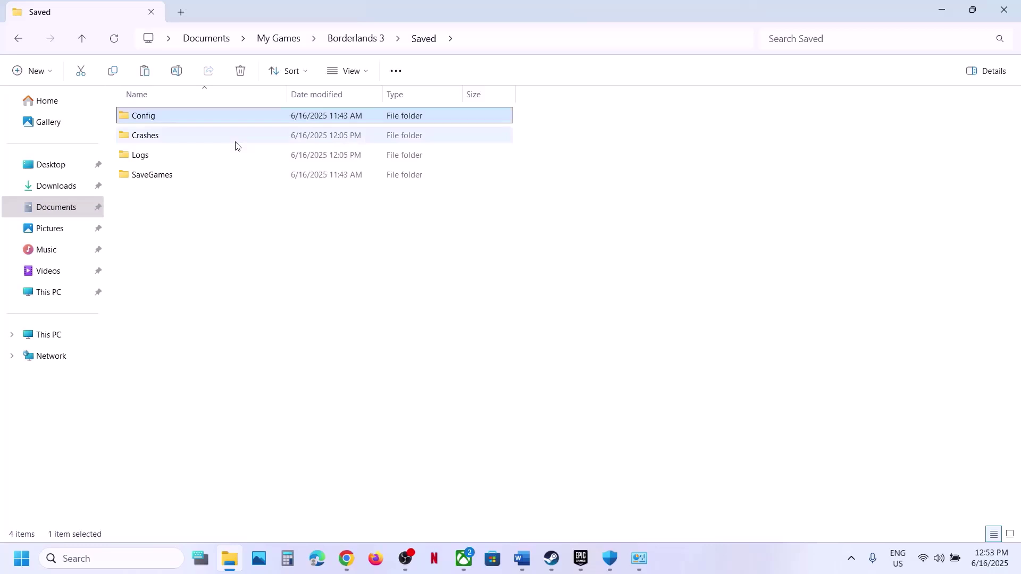
pyautogui.press('super+d')
pyautogui.hotkey('ctrl', 'v')
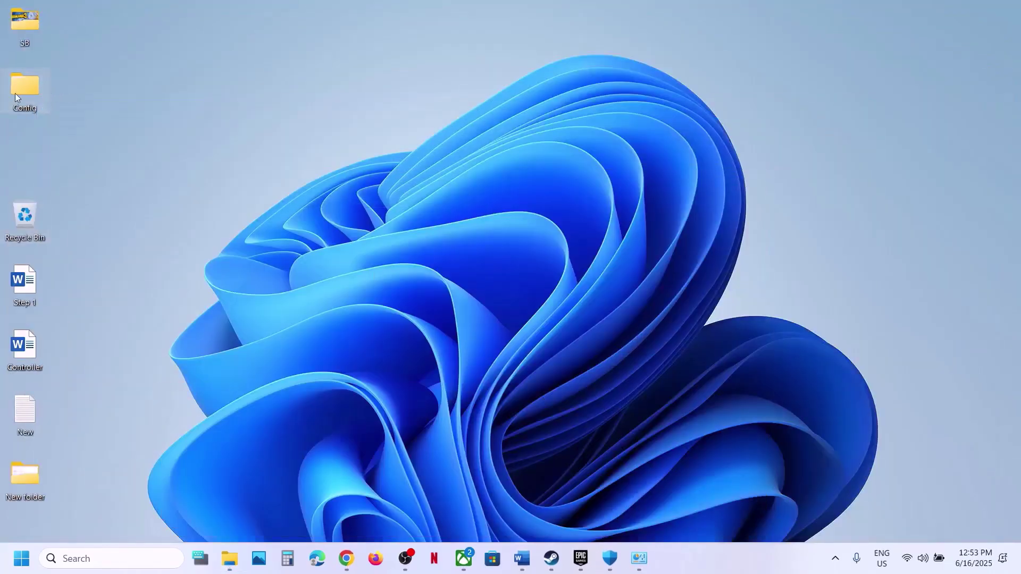
pyautogui.moveTo(15, 94); pyautogui.dragTo(370, 162)
pyautogui.click(231, 556)
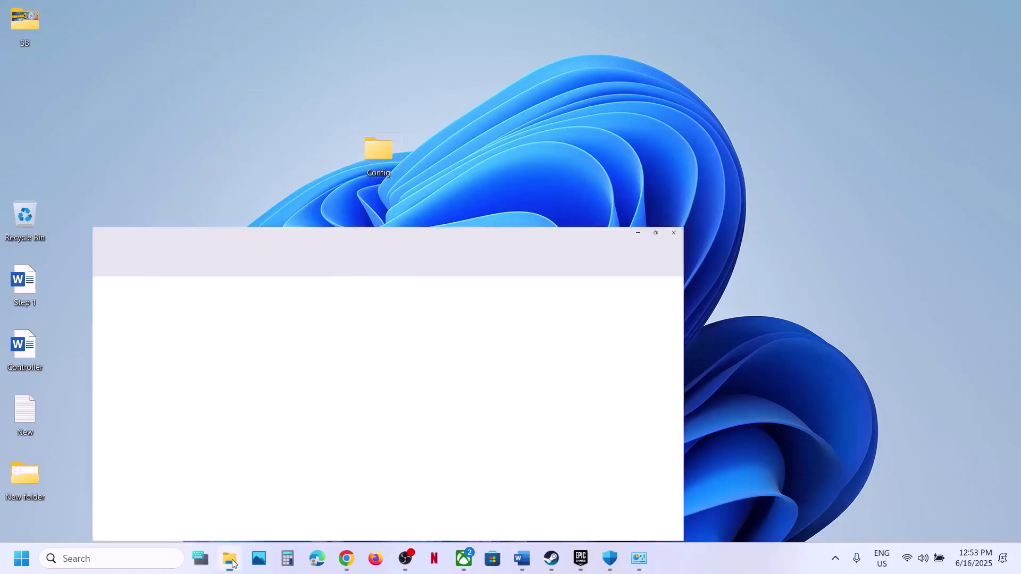
pyautogui.rightClick(217, 120)
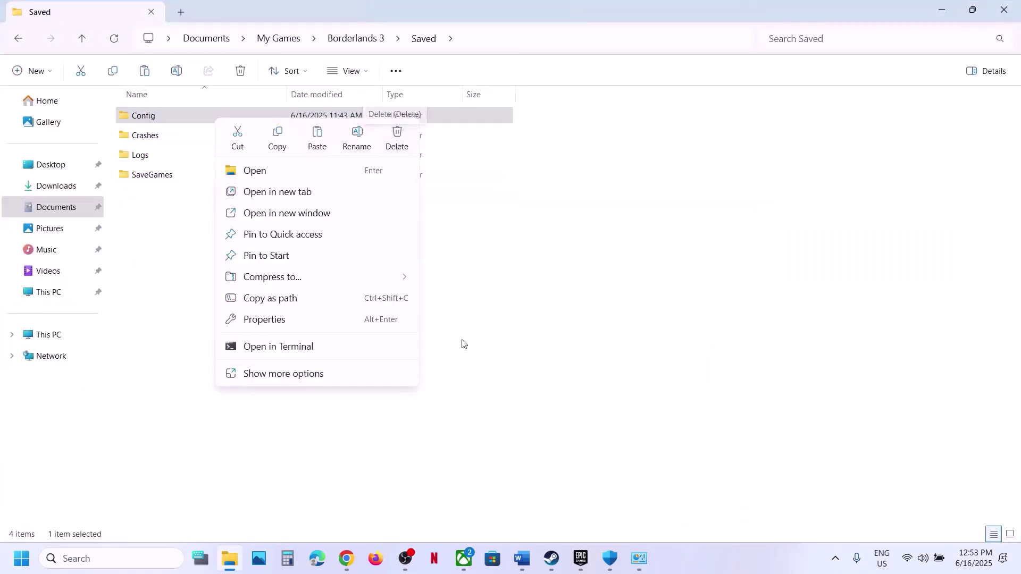
pyautogui.click(524, 559)
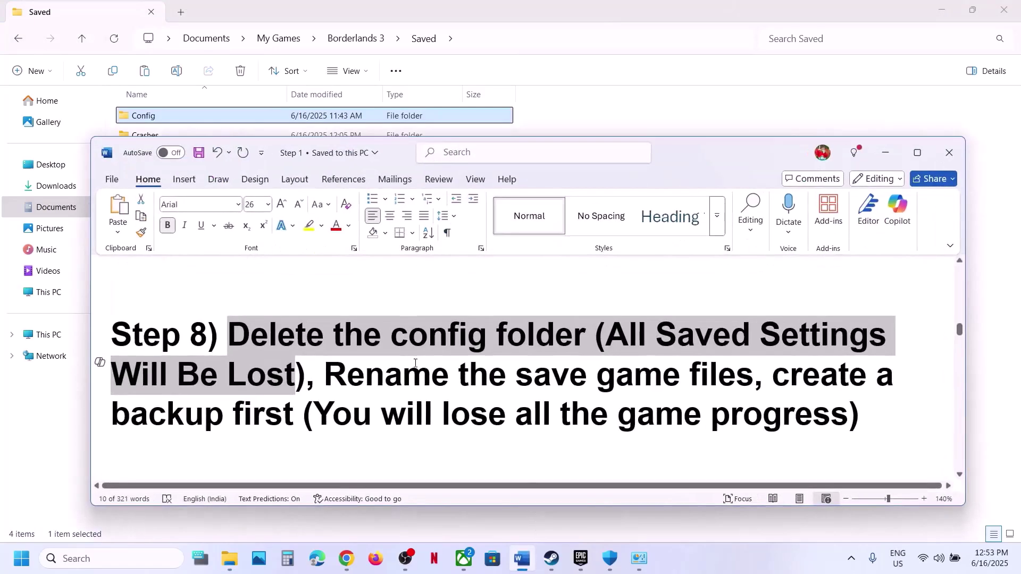
# Highlight Step 8's rename, progress-loss warning and backup lines, then open Documents
pyautogui.moveTo(341, 376); pyautogui.dragTo(758, 379)
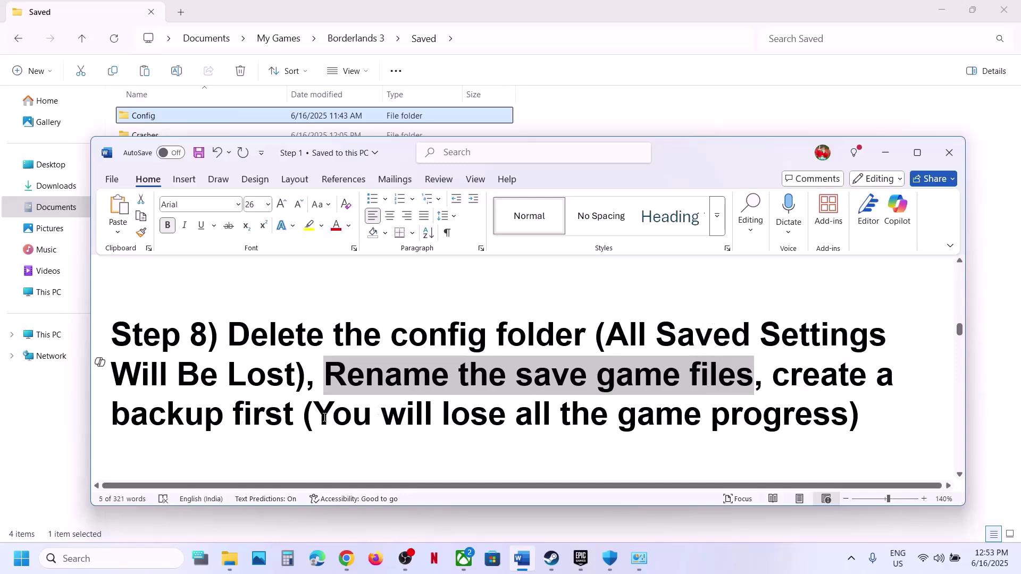
pyautogui.moveTo(324, 418); pyautogui.dragTo(848, 420)
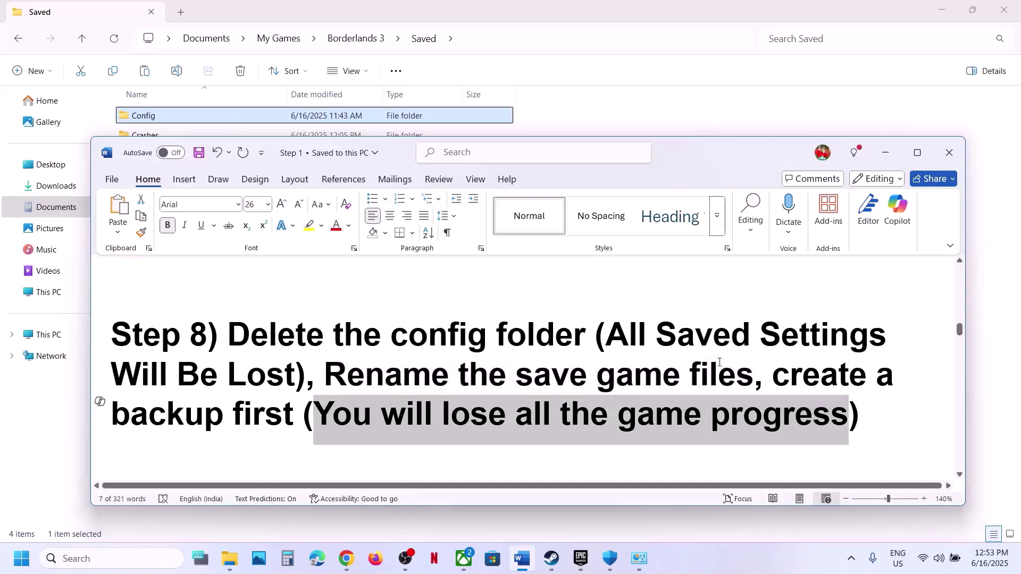
pyautogui.moveTo(788, 367); pyautogui.dragTo(313, 412)
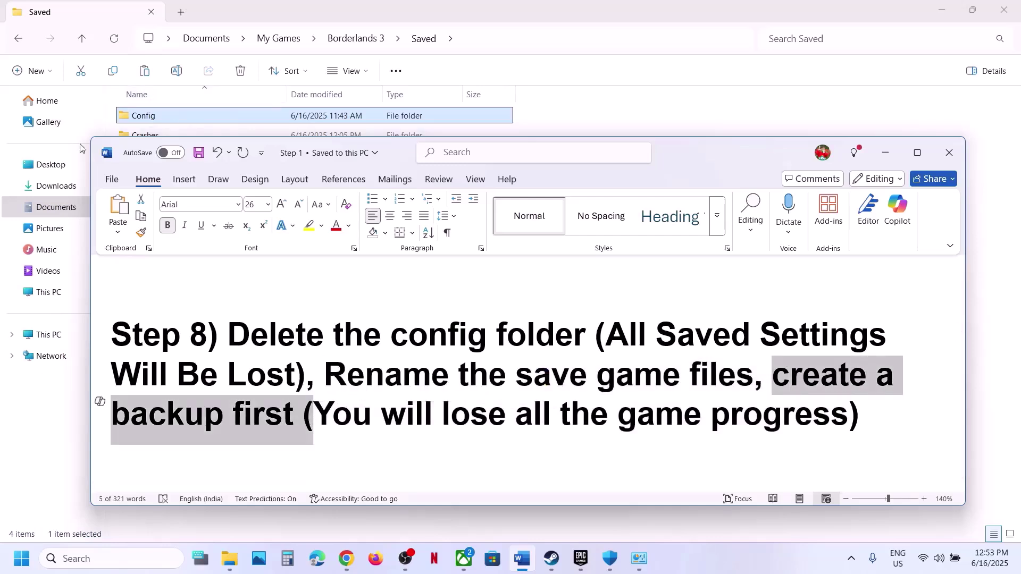
pyautogui.click(53, 215)
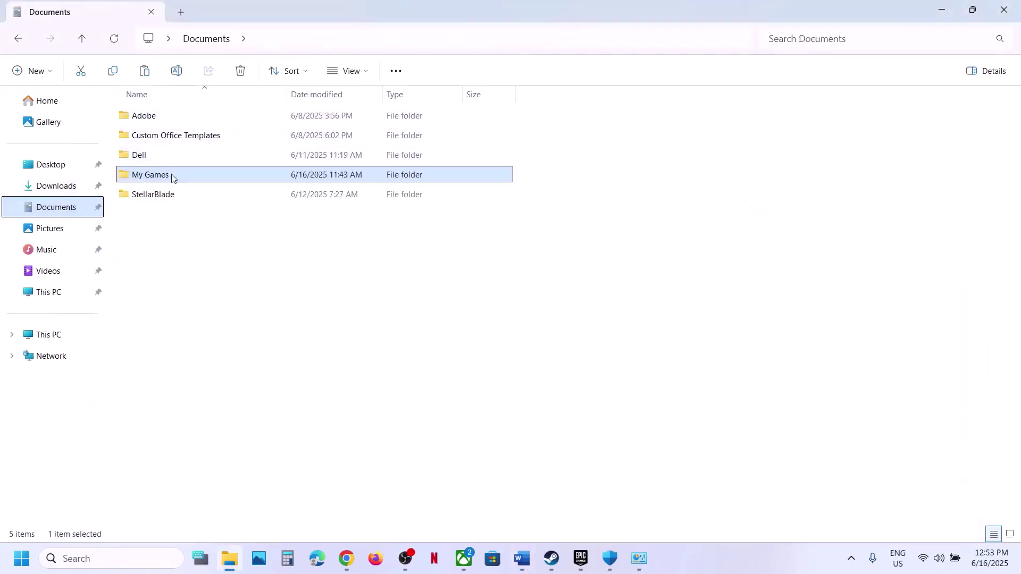
# Copy the Borderlands 3 folder from My Games and paste the backup onto the desktop
pyautogui.doubleClick(172, 176)
pyautogui.rightClick(182, 115)
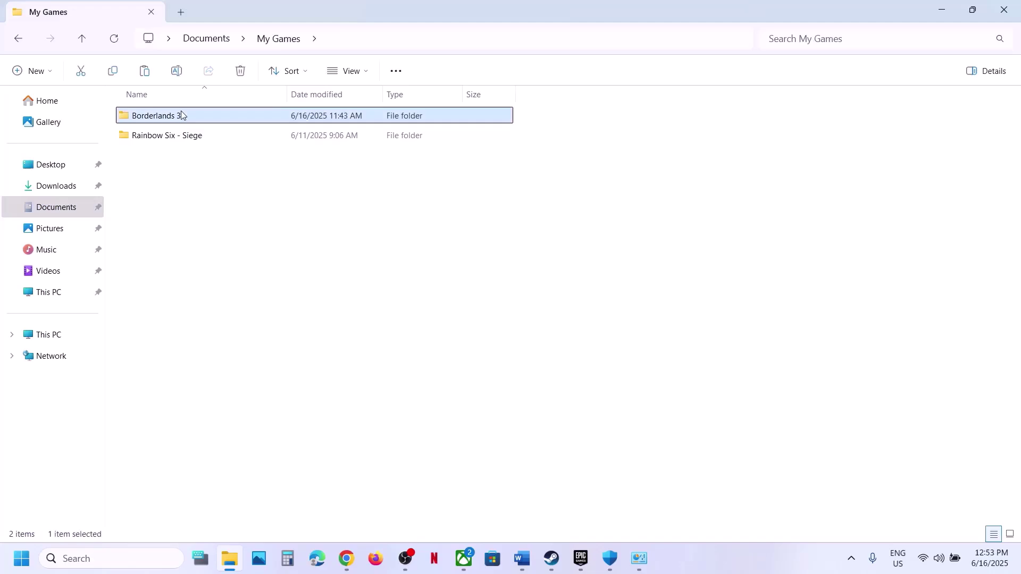
pyautogui.click(241, 133)
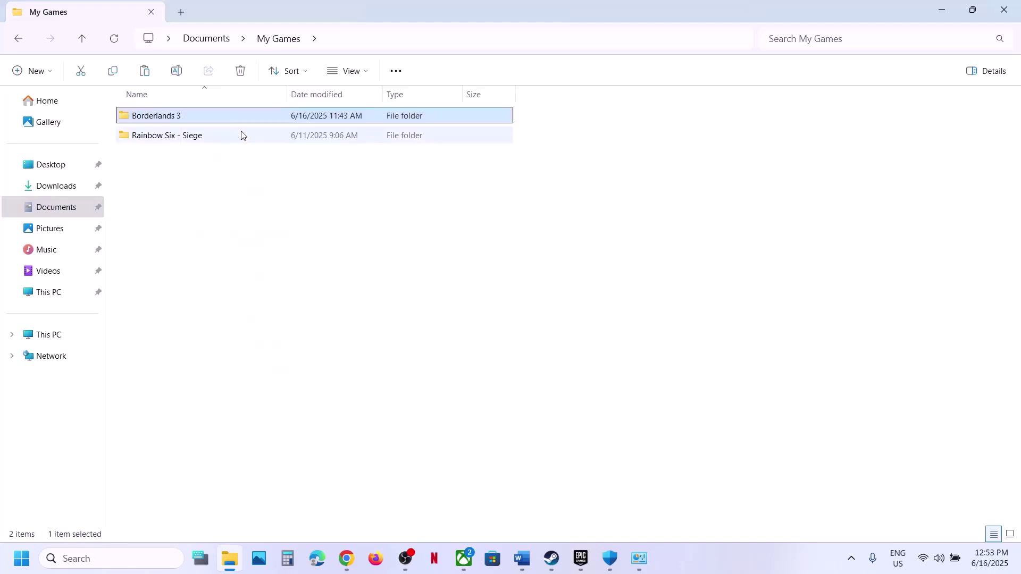
pyautogui.press('super+d')
pyautogui.hotkey('ctrl', 'v')
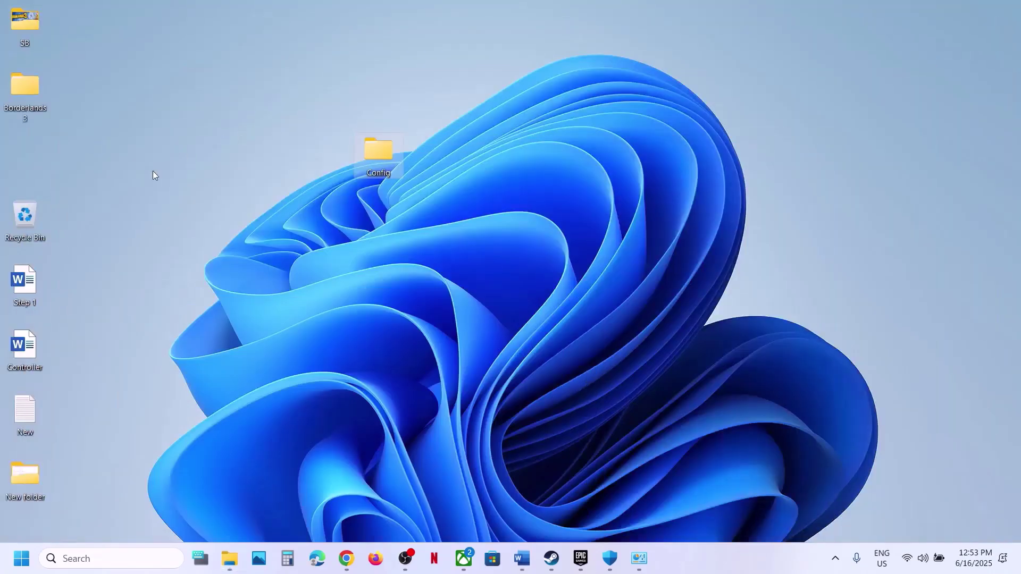
pyautogui.moveTo(10, 104); pyautogui.dragTo(337, 202)
pyautogui.click(227, 556)
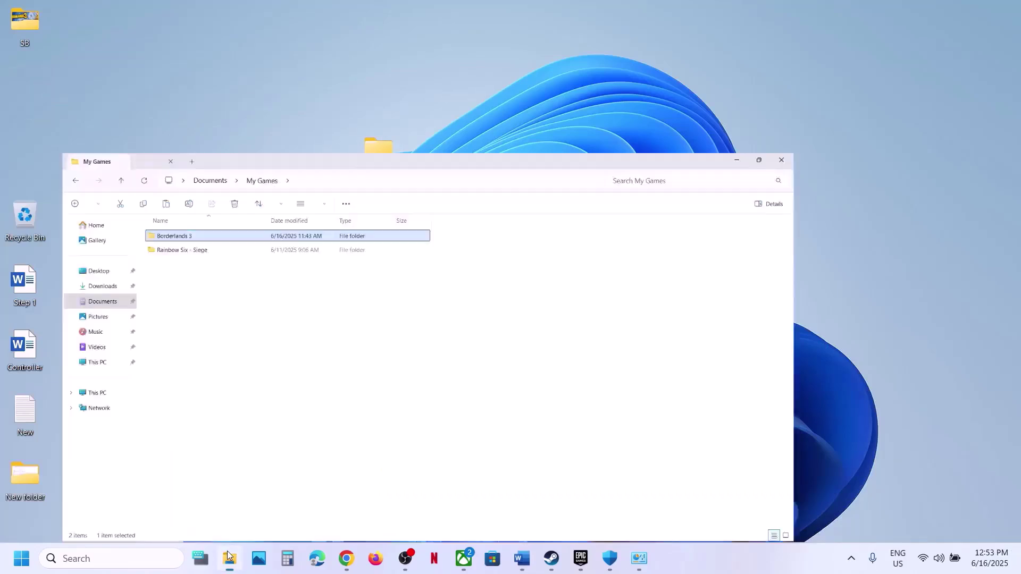
# Rename the original Borderlands 3 folder to 'Borderlands 3.old'
pyautogui.rightClick(177, 117)
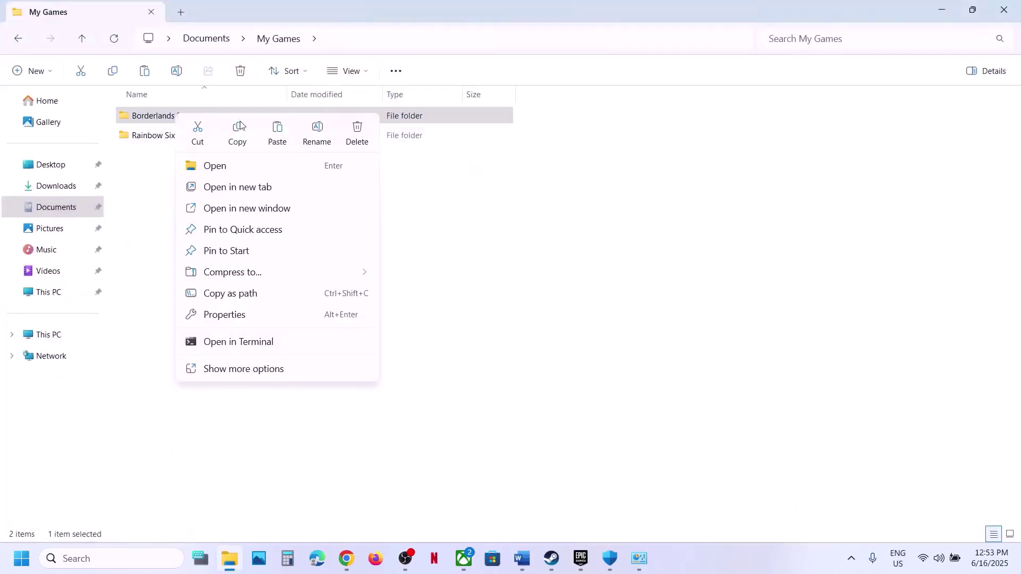
pyautogui.click(317, 134)
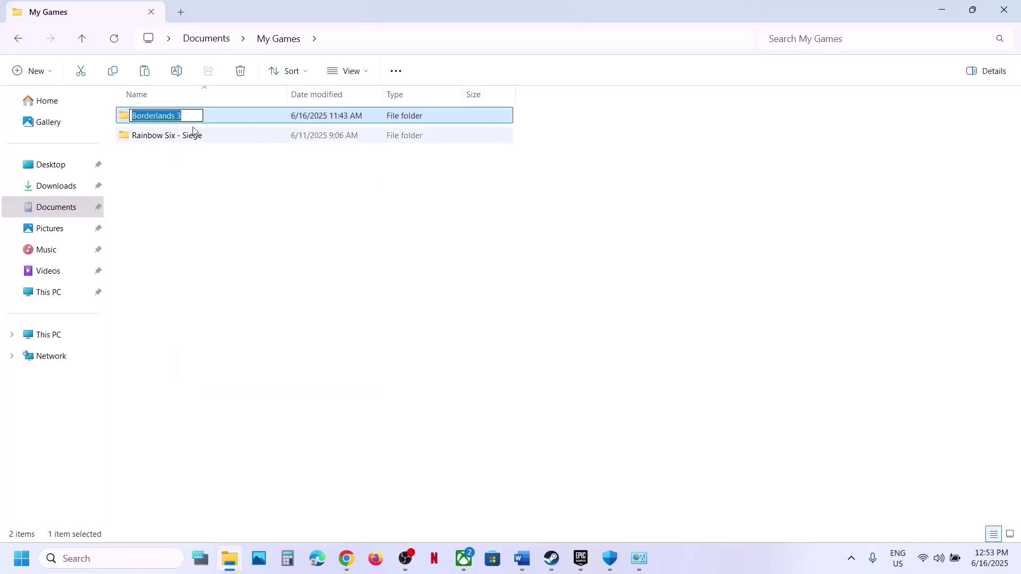
pyautogui.click(190, 120)
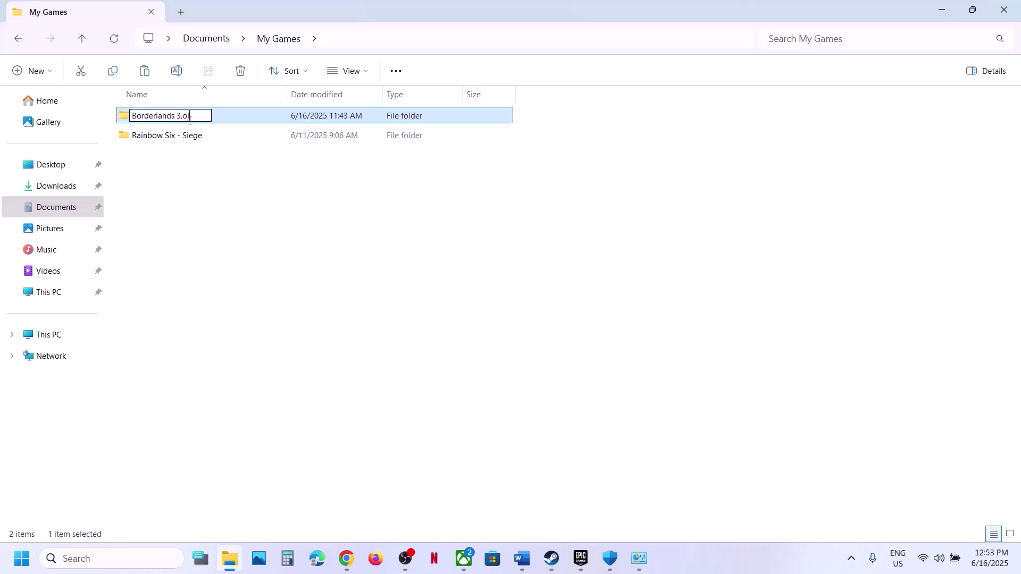
pyautogui.click(480, 360)
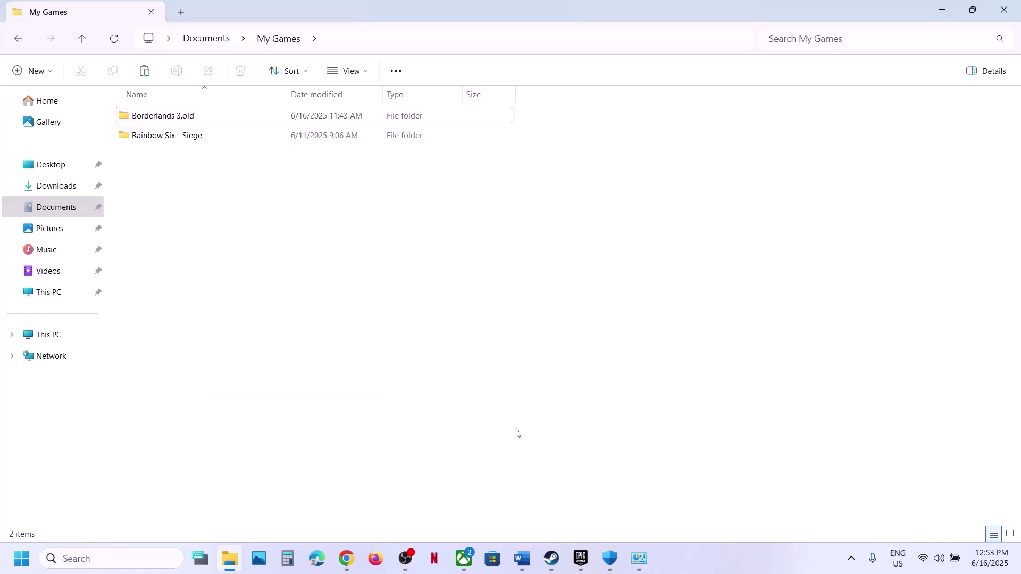
pyautogui.click(551, 559)
# Read Step 9 on updating the Epic Games Launcher, then bring up the Epic library
pyautogui.click(522, 559)
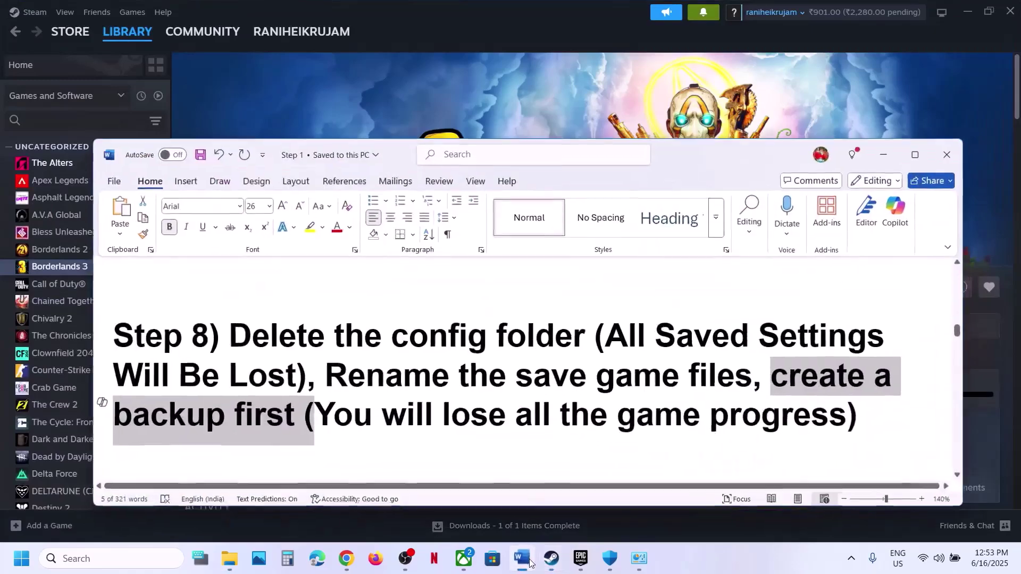
pyautogui.scroll(-3, 413, 374)
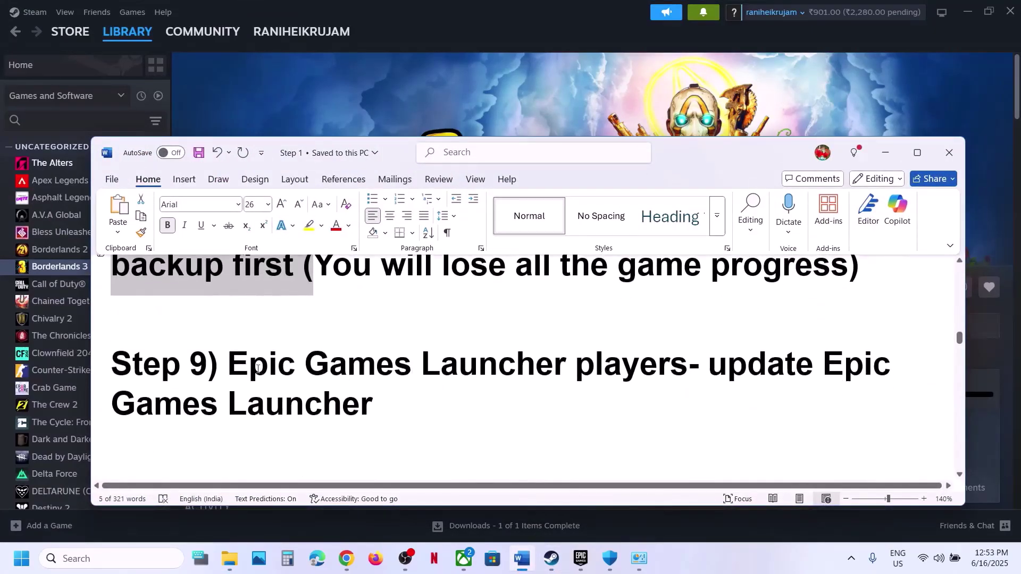
pyautogui.moveTo(244, 368); pyautogui.dragTo(686, 369)
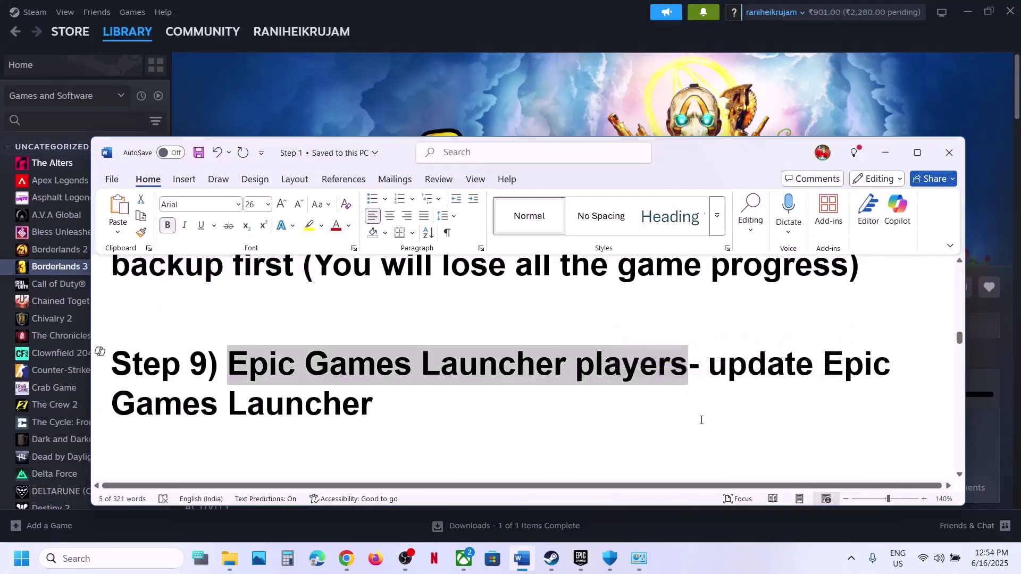
pyautogui.moveTo(700, 422); pyautogui.dragTo(714, 358)
pyautogui.click(713, 359)
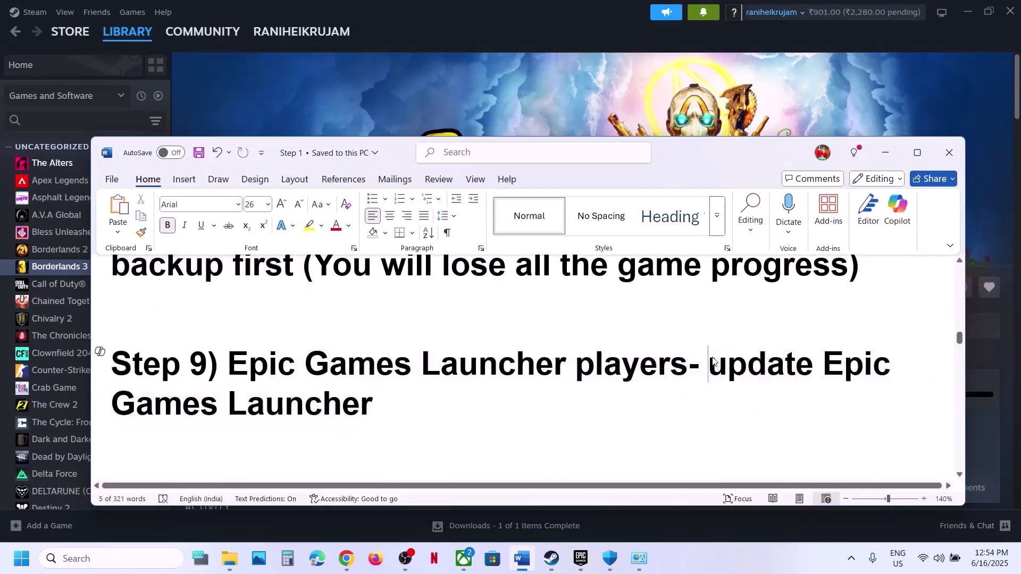
pyautogui.click(581, 559)
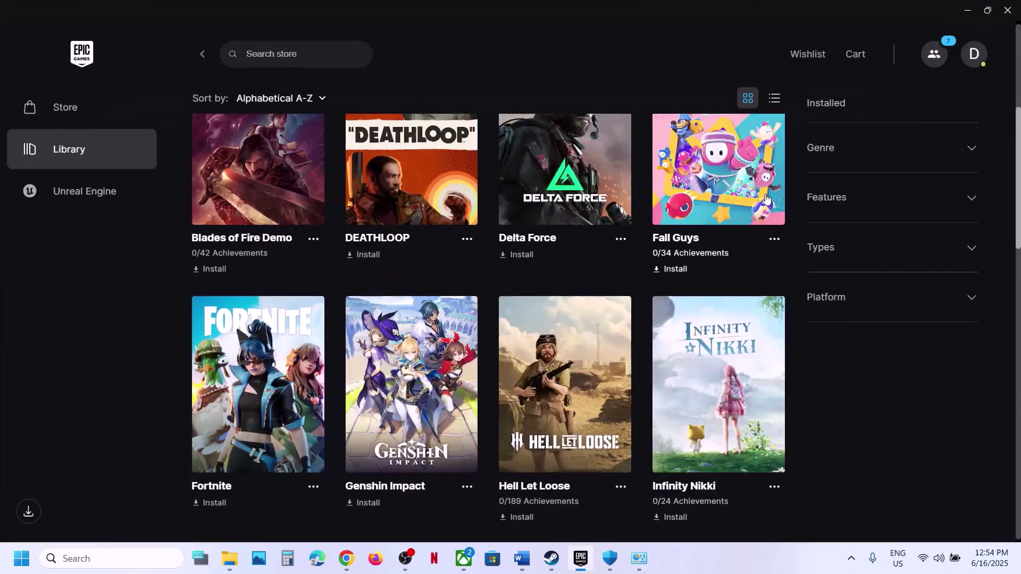
# Open Epic Games Launcher Settings from the profile menu to reach the Updater Service and language options
pyautogui.click(974, 56)
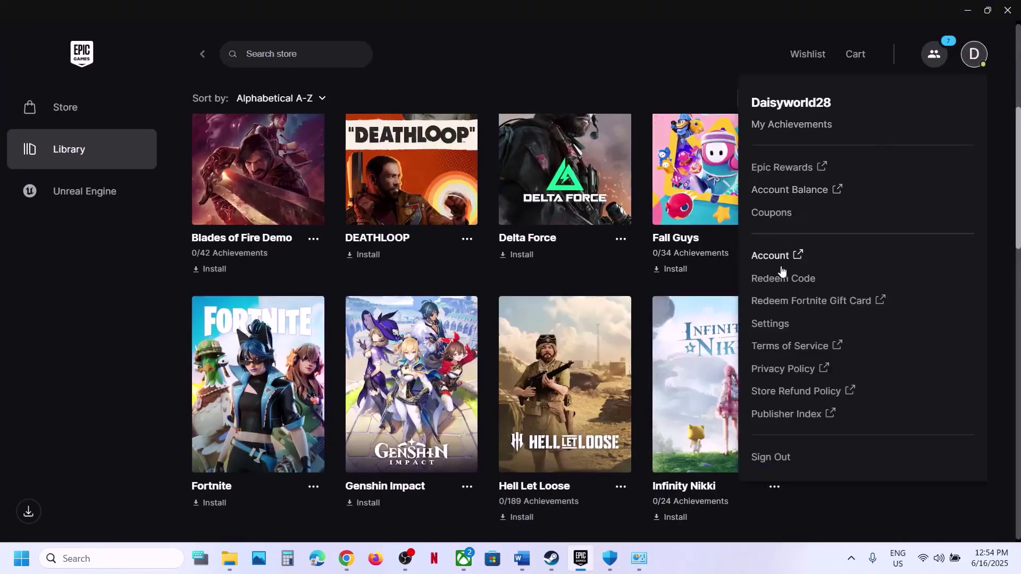
pyautogui.click(781, 325)
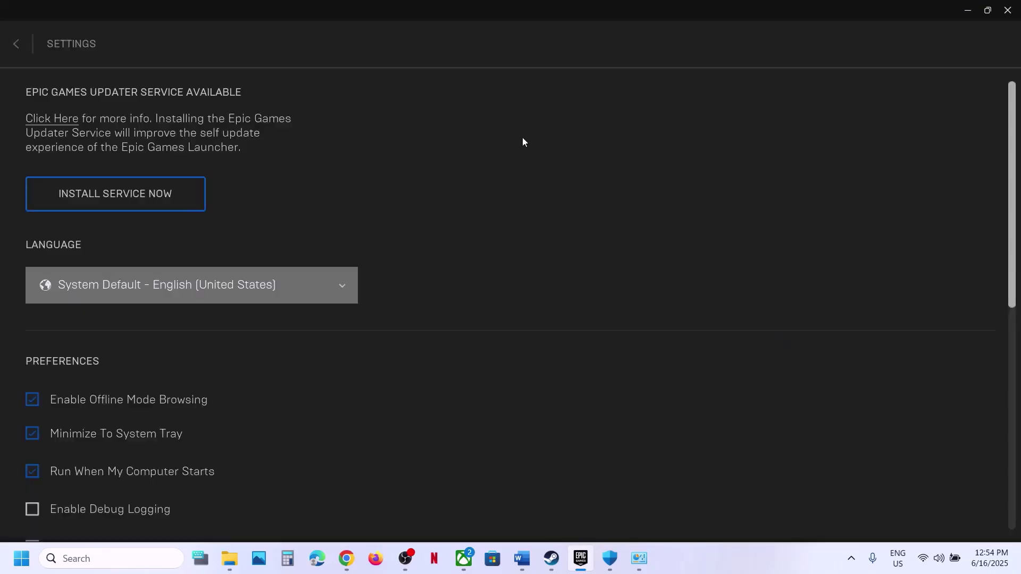
pyautogui.click(104, 200)
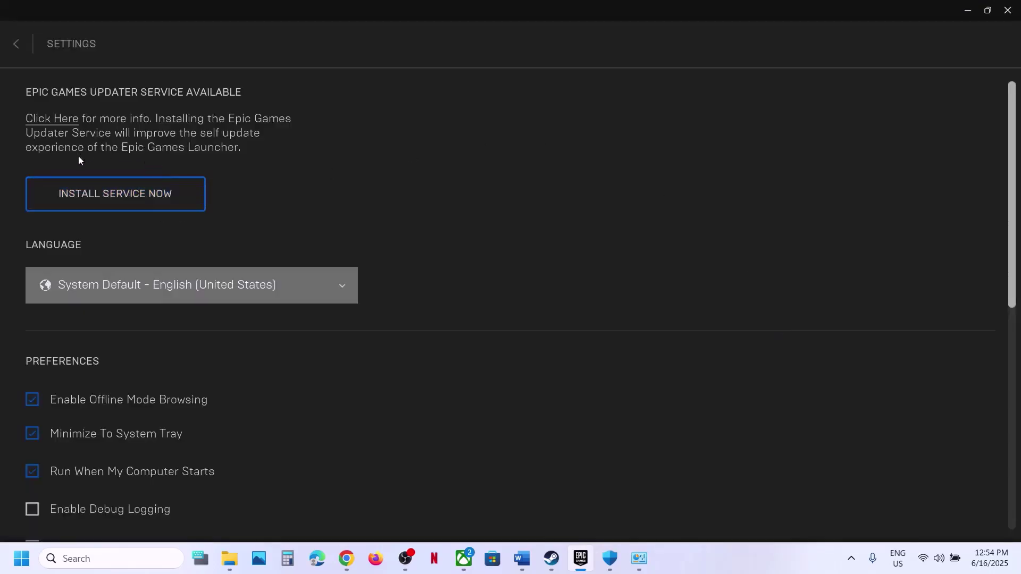
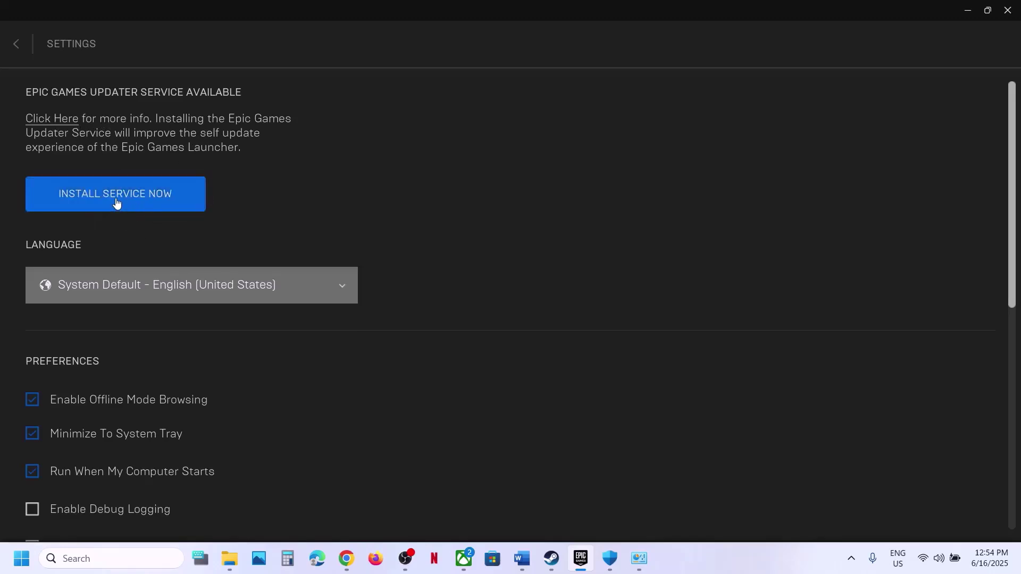
# Install the Epic updater service, minimize Epic, read Step 10 on exiting Steam Beta, then return to Steam
pyautogui.click(83, 191)
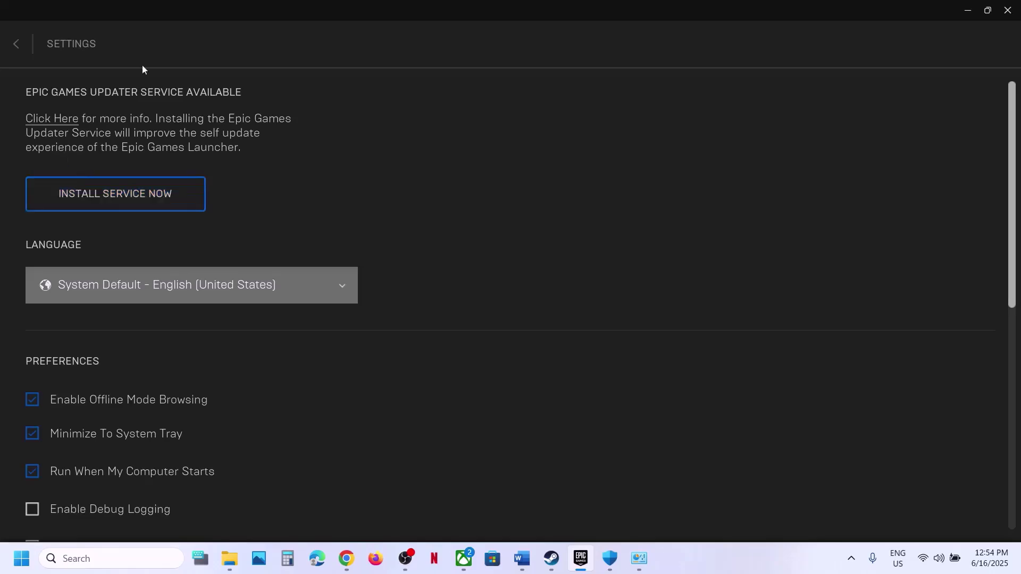
pyautogui.click(968, 10)
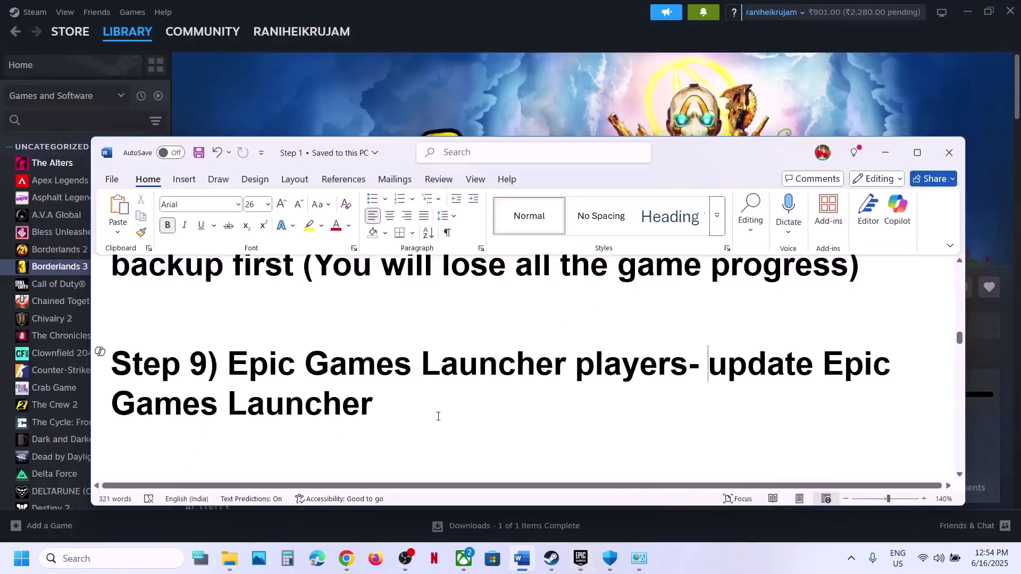
pyautogui.scroll(-3, 438, 417)
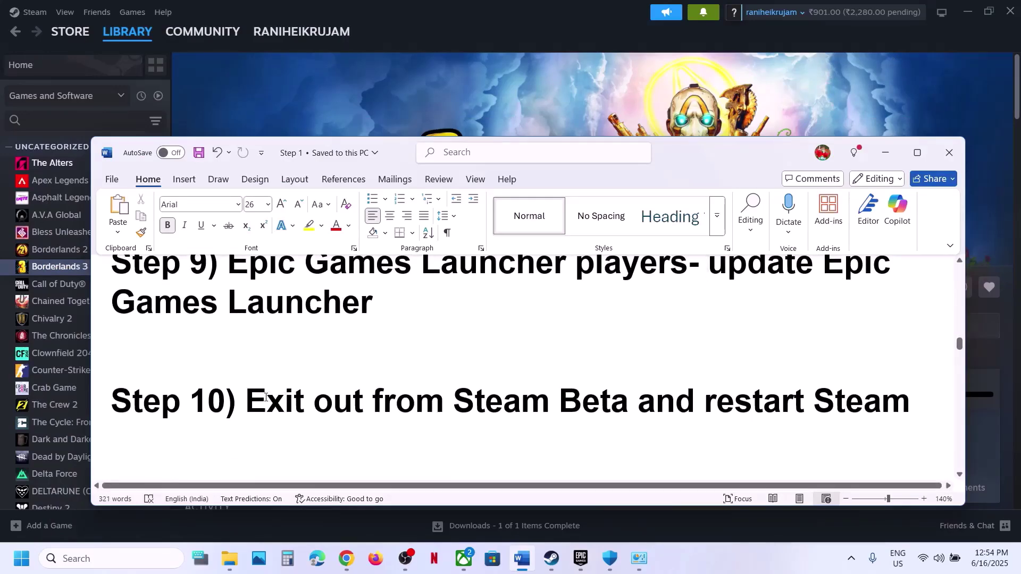
pyautogui.moveTo(265, 398); pyautogui.dragTo(113, 340)
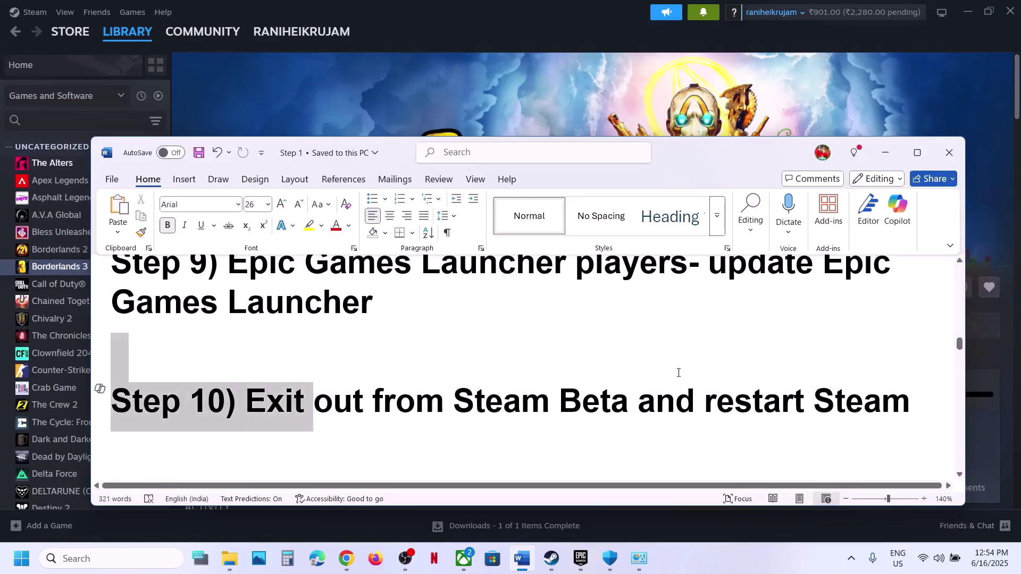
pyautogui.click(540, 102)
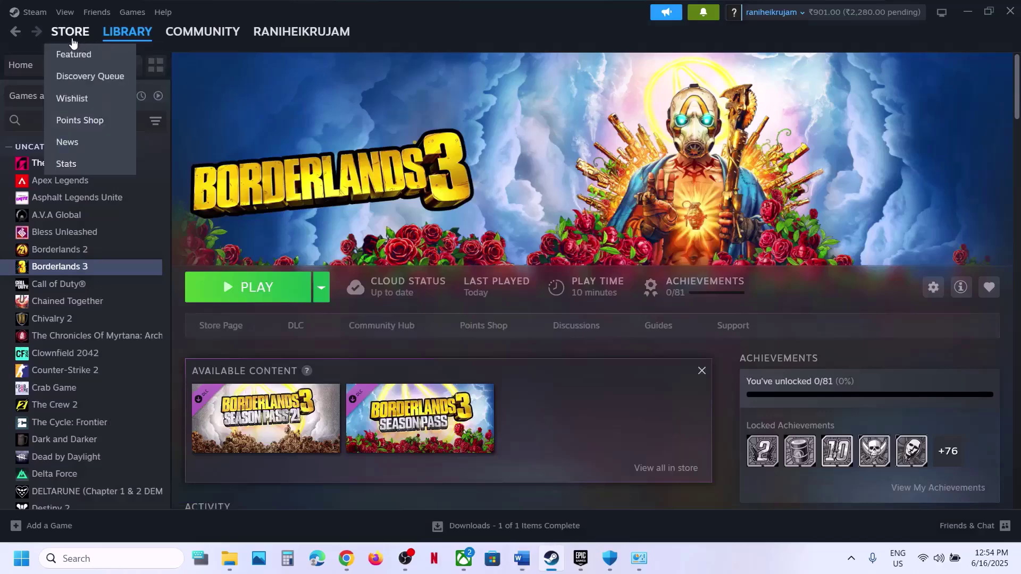
# Set Steam's Interface option Client Beta Participation to No beta chosen and close Settings
pyautogui.click(34, 12)
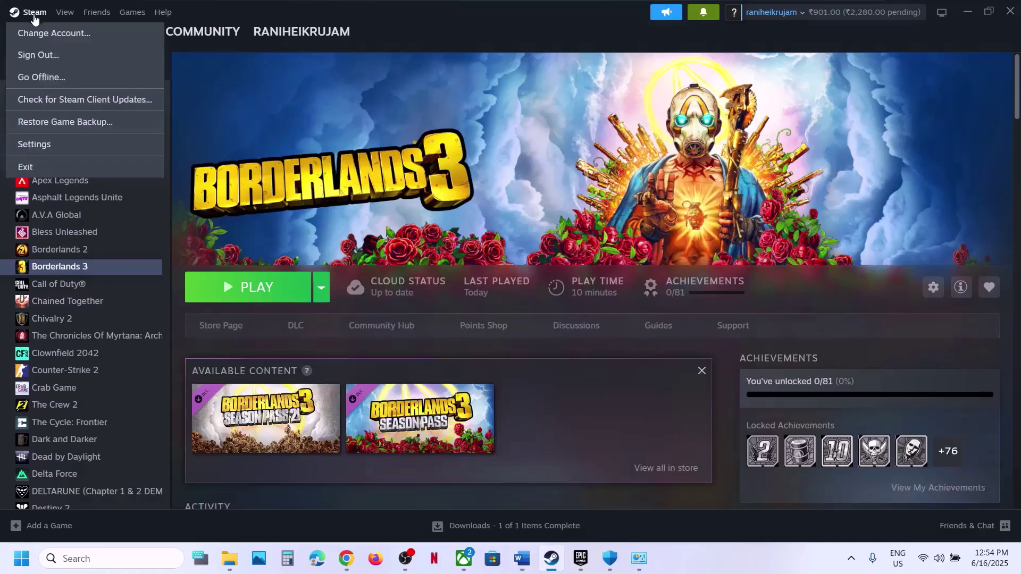
pyautogui.click(64, 144)
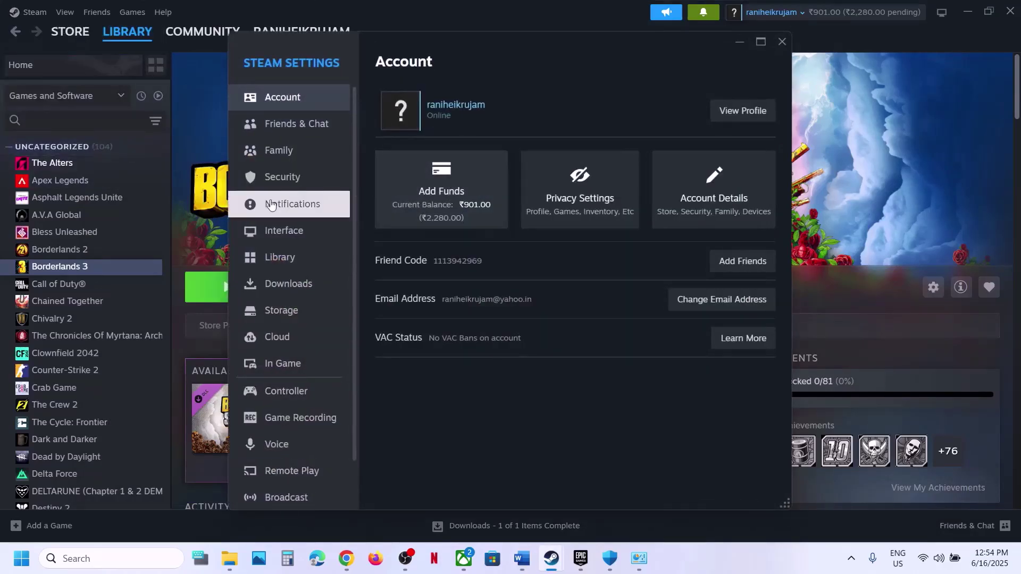
pyautogui.click(297, 234)
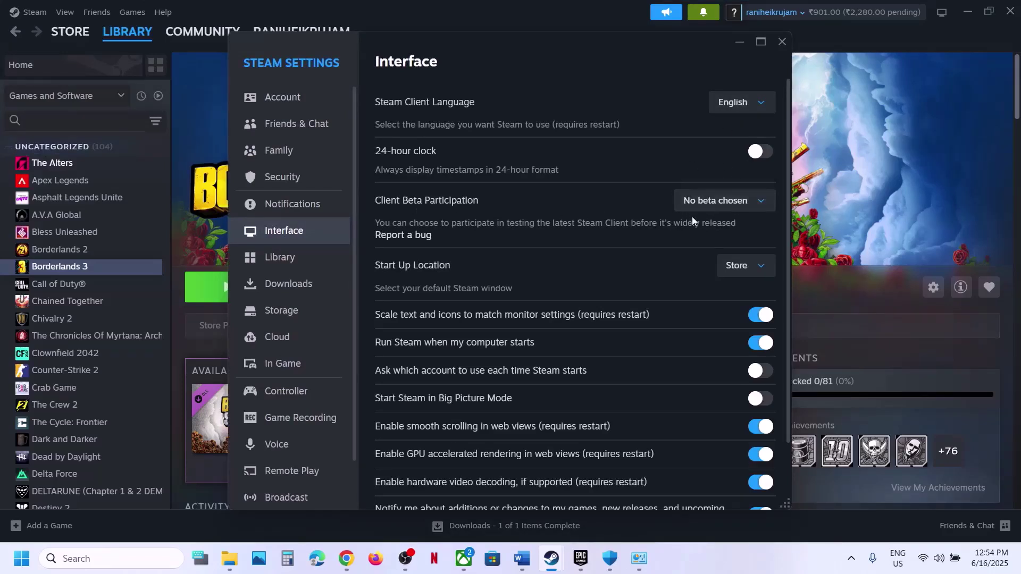
pyautogui.click(710, 206)
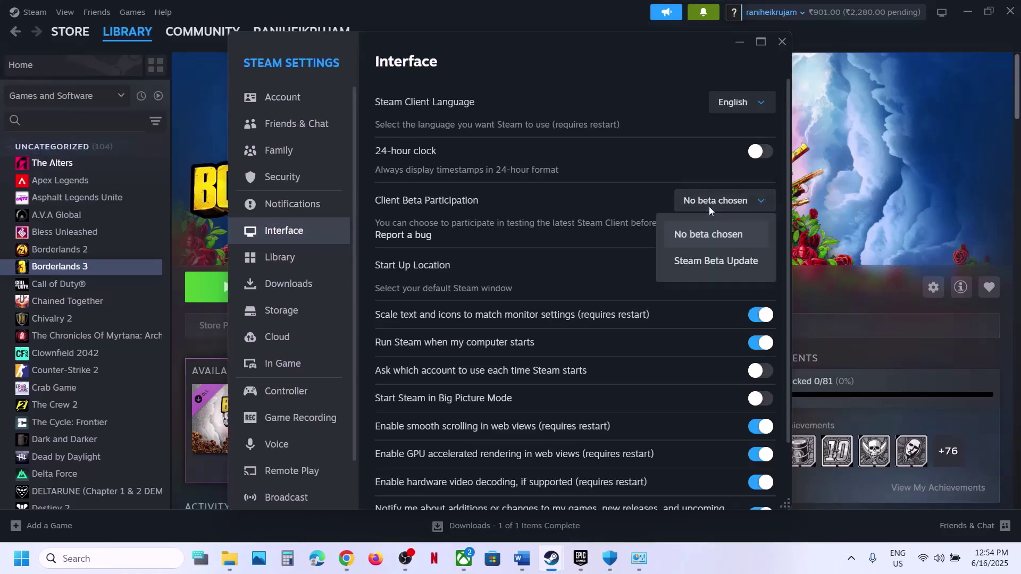
pyautogui.click(722, 235)
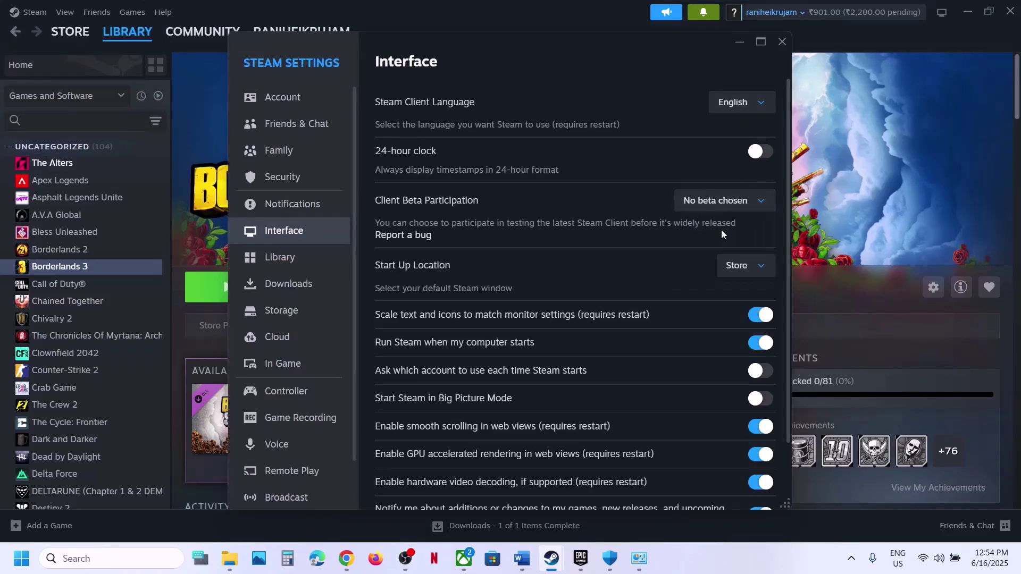
pyautogui.click(781, 43)
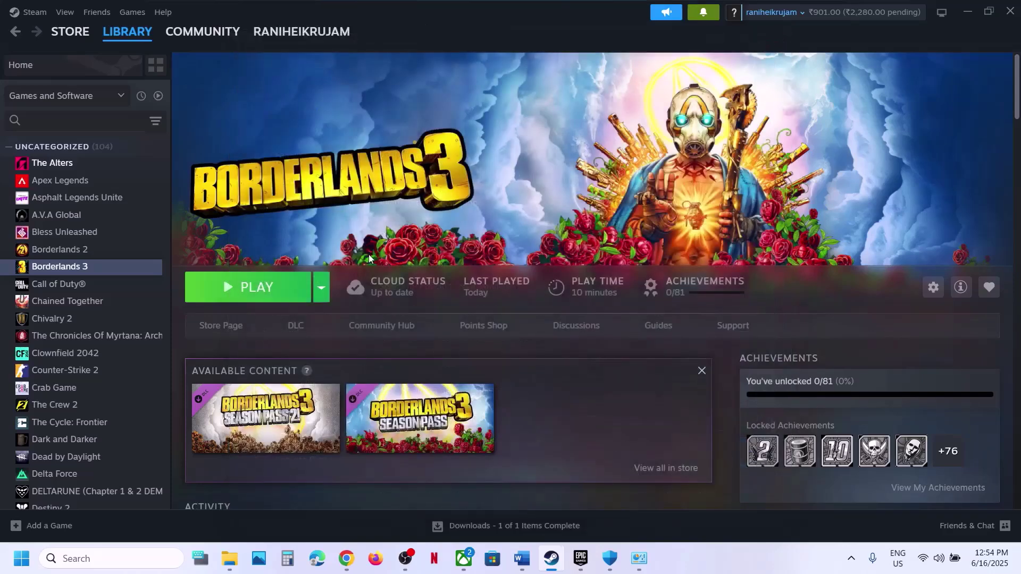
# Scroll the Word guide to Step 11 and select the ipconfig /flushdns command line
pyautogui.click(521, 558)
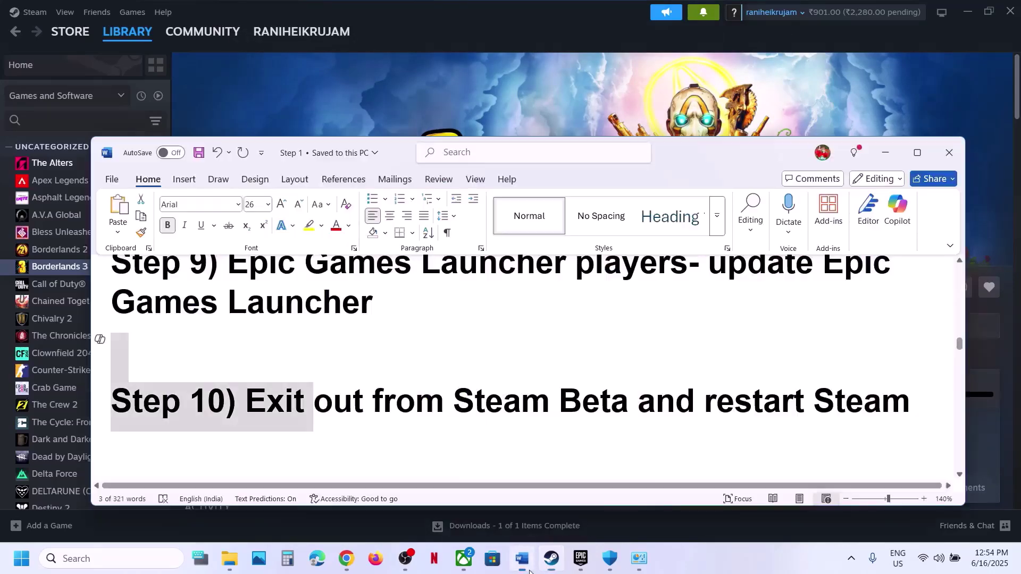
pyautogui.scroll(-5, 440, 409)
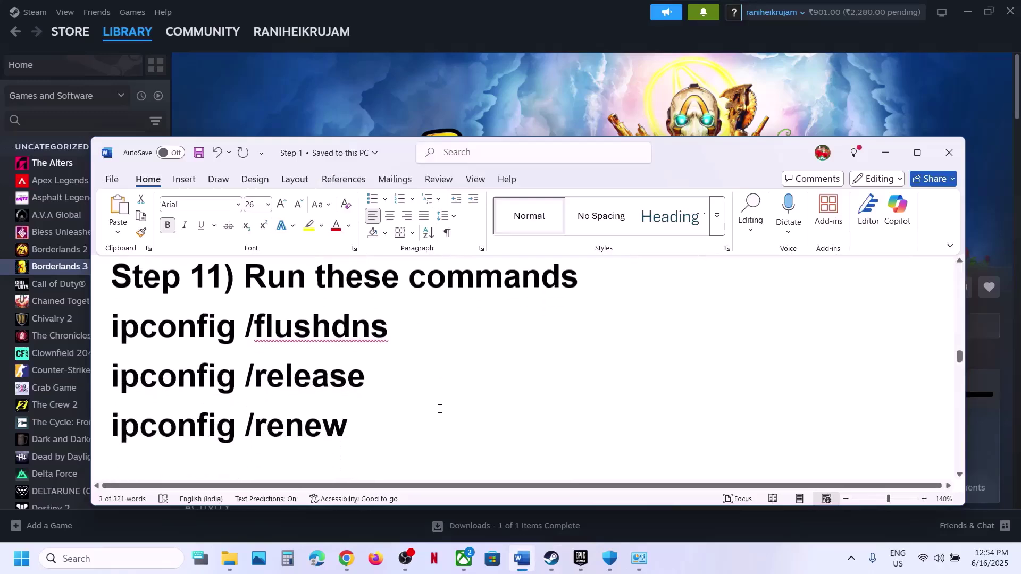
pyautogui.moveTo(407, 325); pyautogui.dragTo(124, 346)
pyautogui.hotkey('ctrl', 'c')
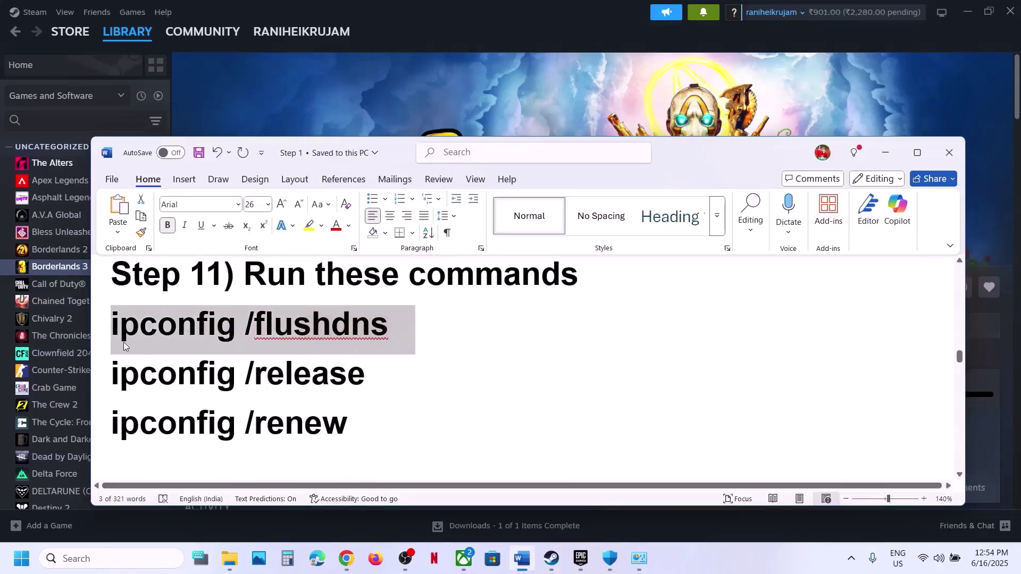
# Search for cmd and launch Command Prompt as administrator, approving the UAC prompt
pyautogui.click(110, 560)
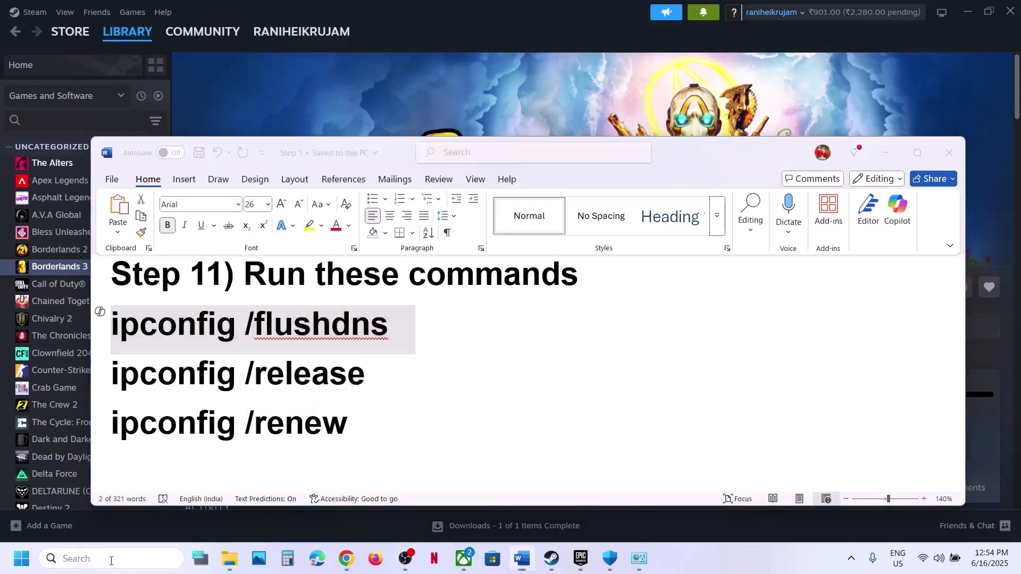
pyautogui.write('md')
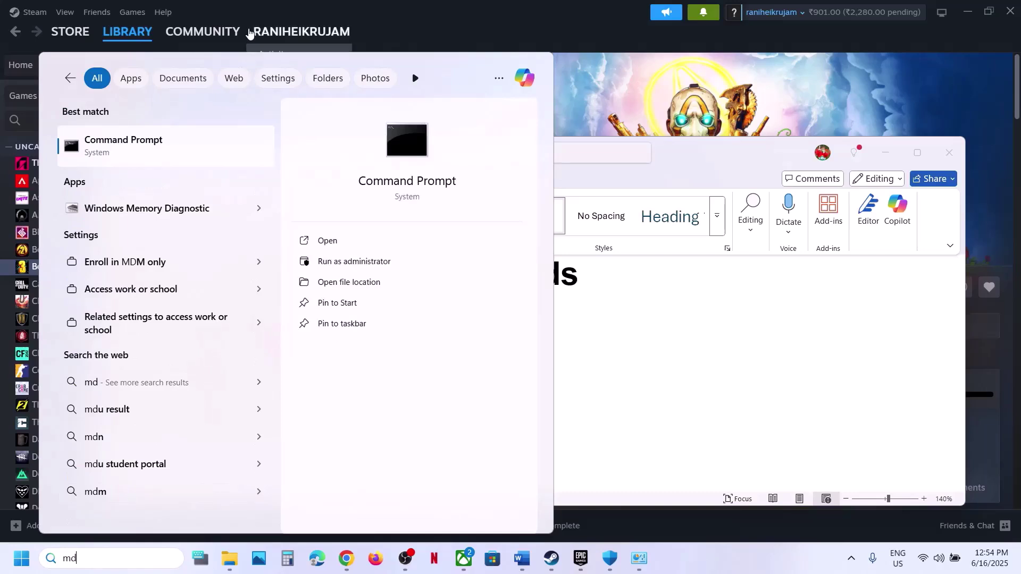
pyautogui.write('c')
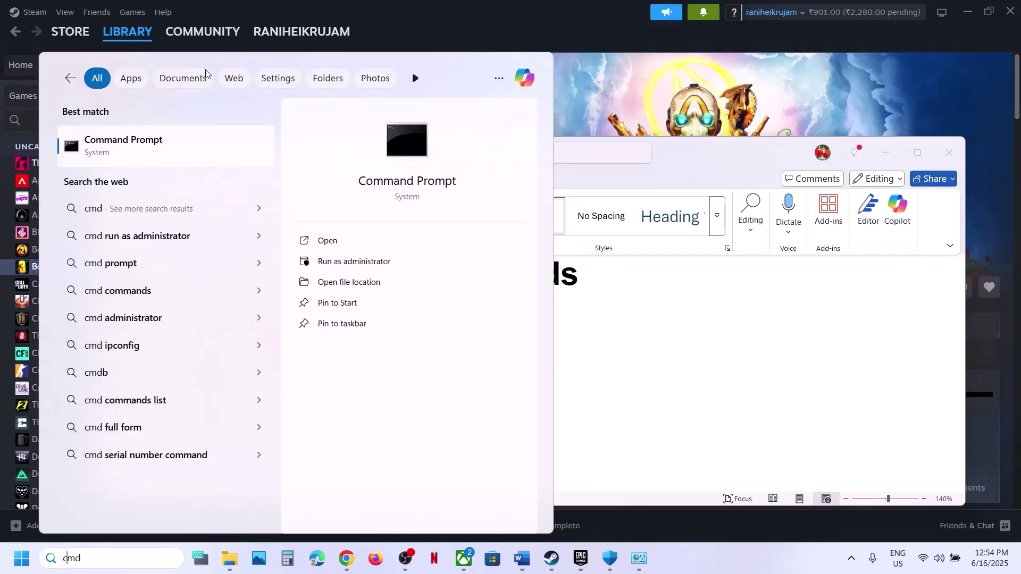
pyautogui.rightClick(157, 162)
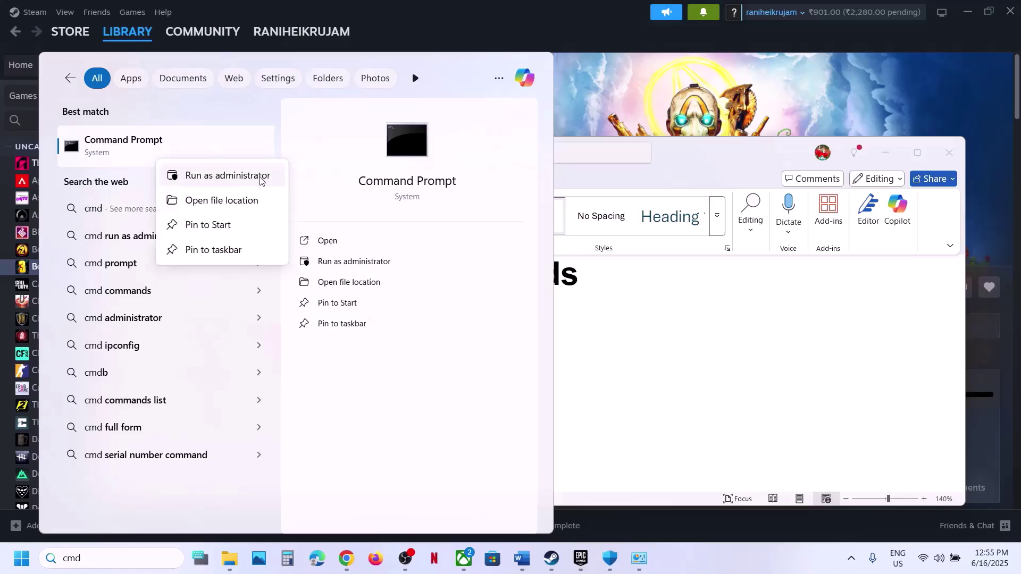
pyautogui.click(260, 181)
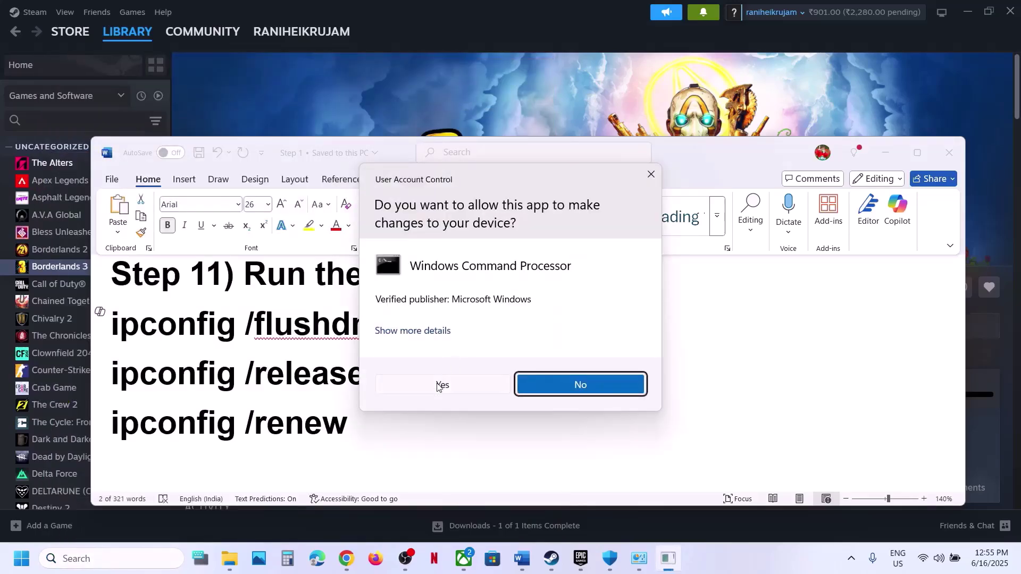
pyautogui.click(440, 385)
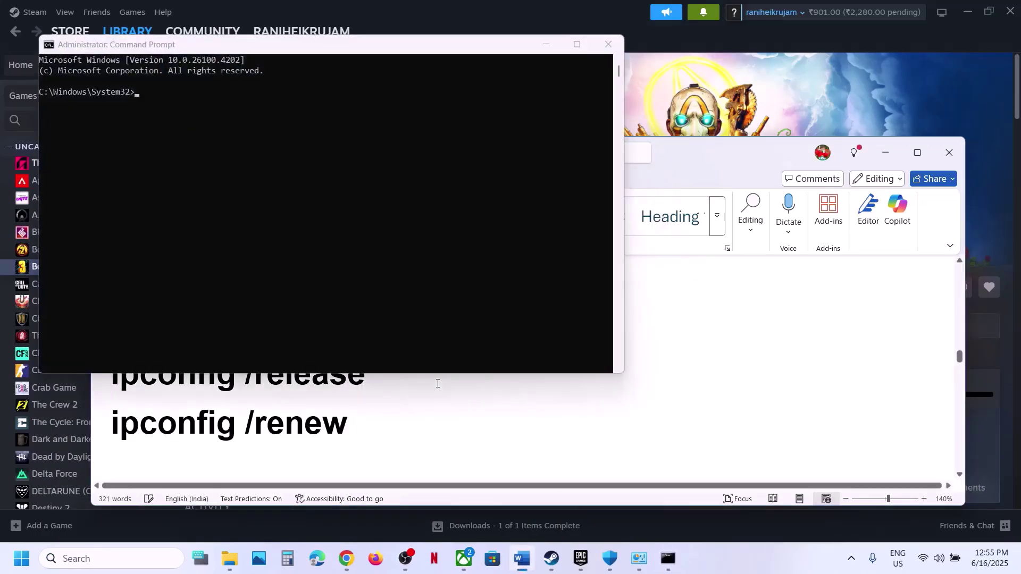
# Undo a stray paste in Word, then copy and run ipconfig /flushdns in the admin console
pyautogui.hotkey('ctrl', 'v')
pyautogui.hotkey('alt', 'Tab')
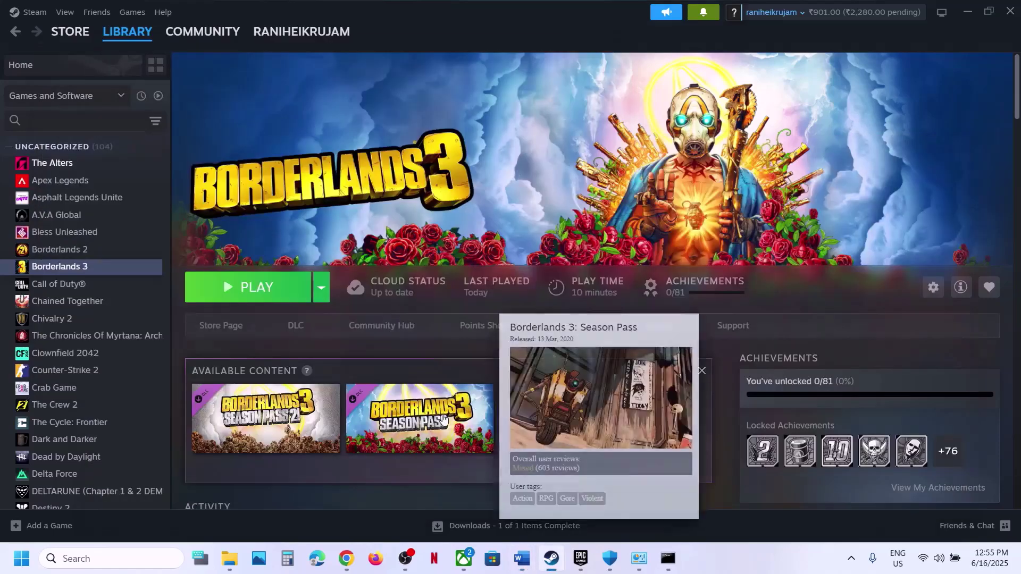
pyautogui.click(520, 570)
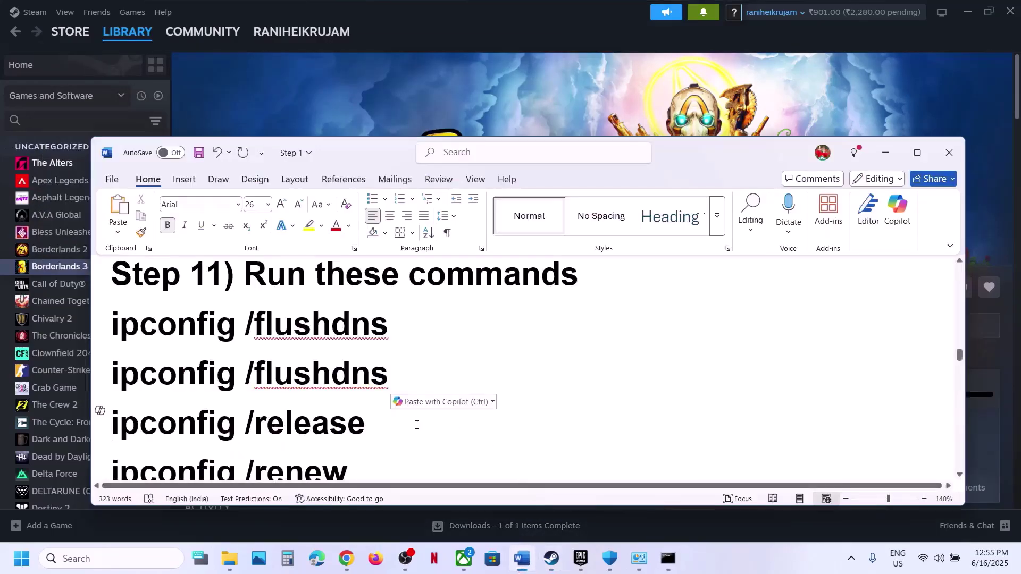
pyautogui.hotkey('ctrl', 'z')
pyautogui.doubleClick(334, 336)
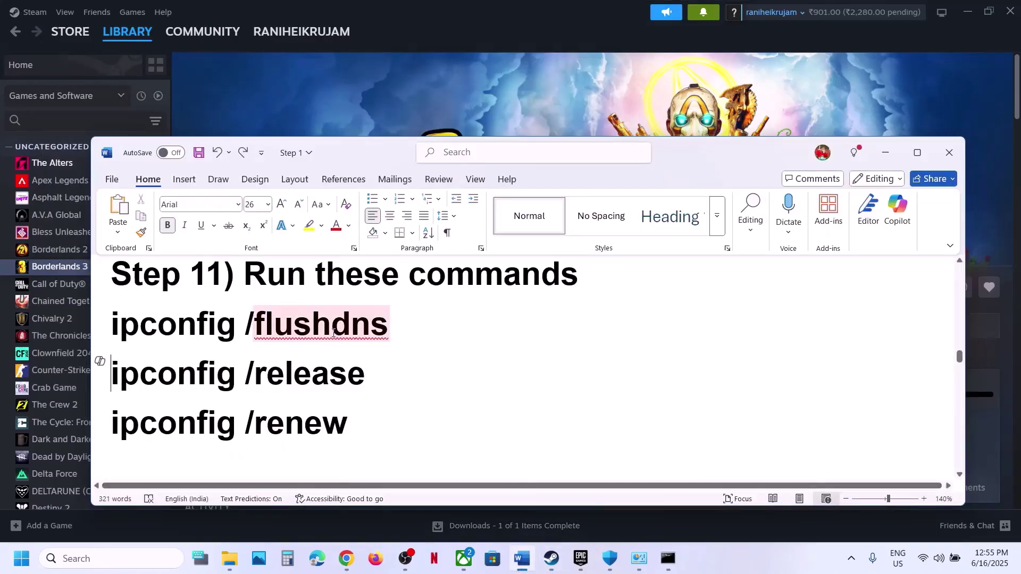
pyautogui.tripleClick(334, 336)
pyautogui.hotkey('ctrl', 'c')
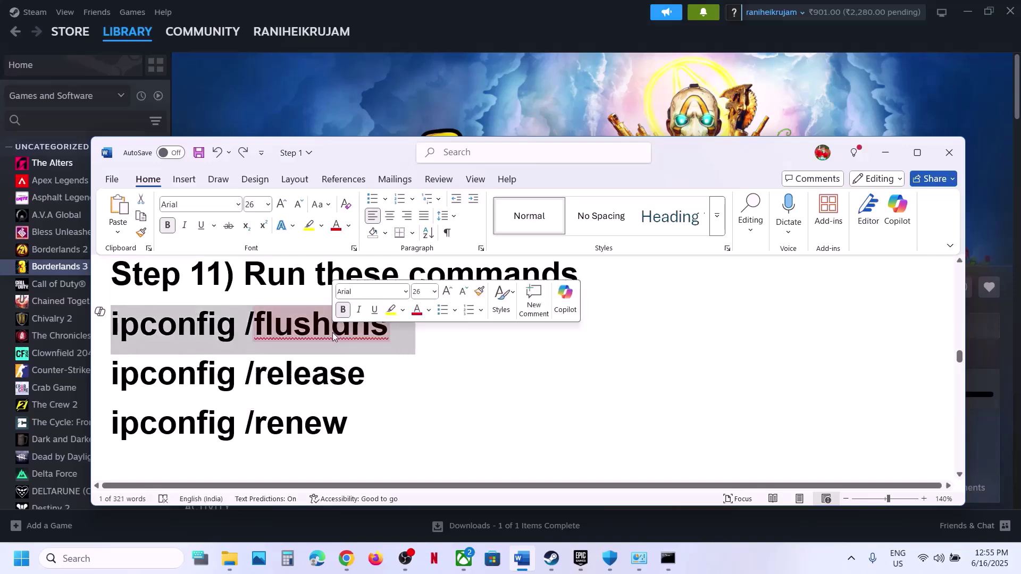
pyautogui.click(668, 558)
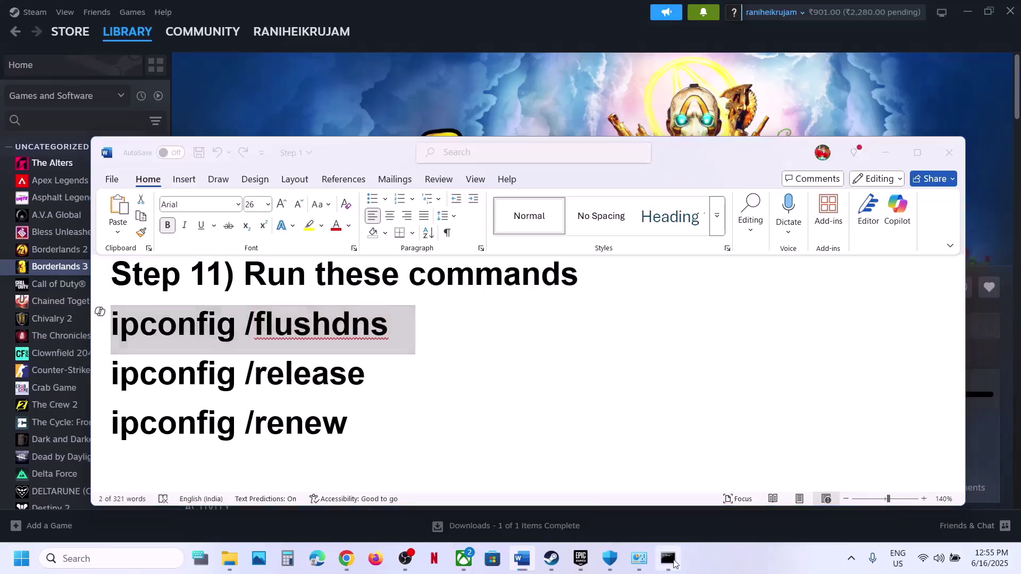
pyautogui.hotkey('ctrl', 'v')
pyautogui.press('Return')
# Copy ipconfig /release and ipconfig /renew from the guide and run each in the console
pyautogui.hotkey('alt', 'Tab')
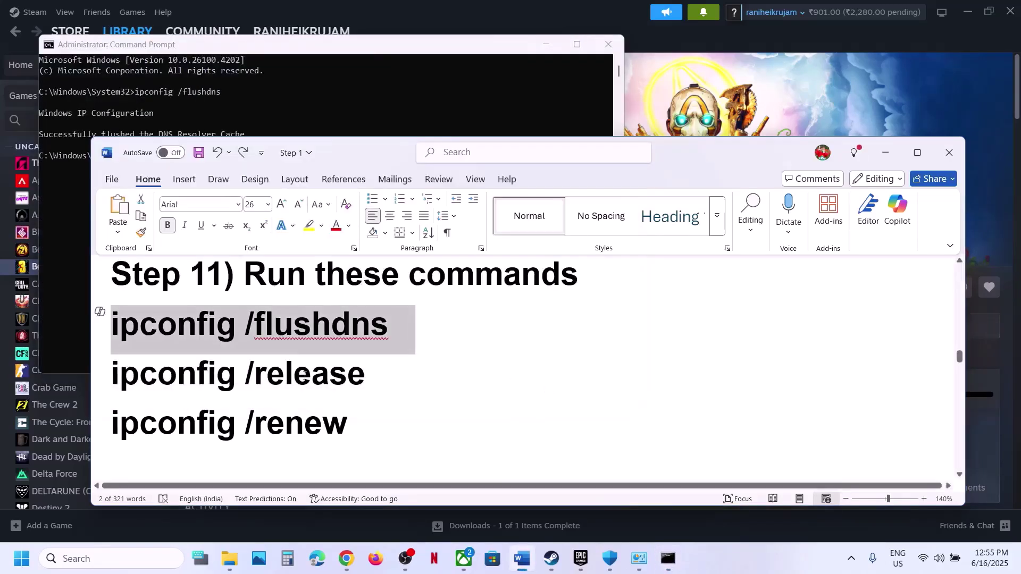
pyautogui.tripleClick(297, 376)
pyautogui.hotkey('ctrl', 'c')
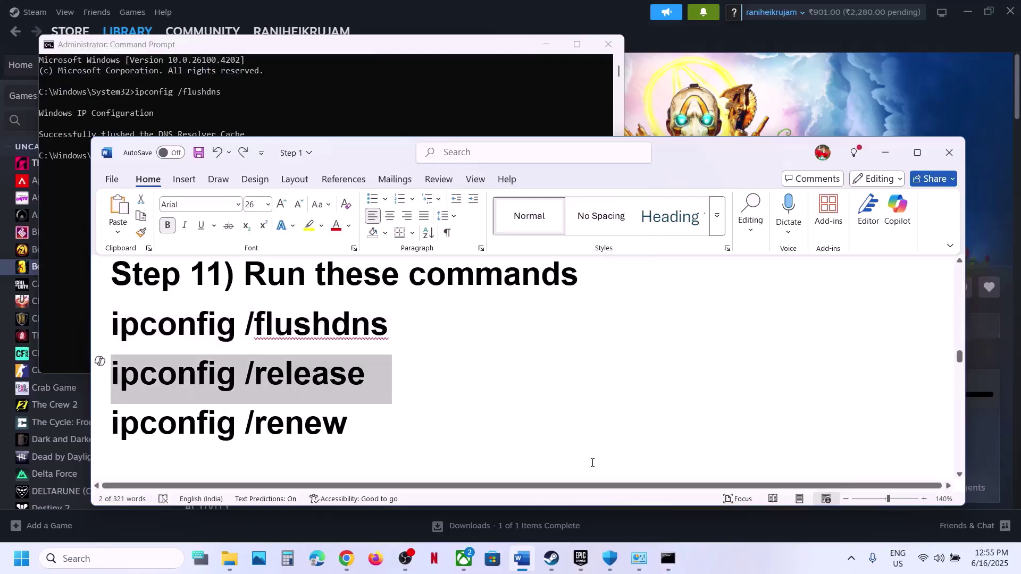
pyautogui.click(668, 559)
pyautogui.hotkey('ctrl', 'v')
pyautogui.press('Return')
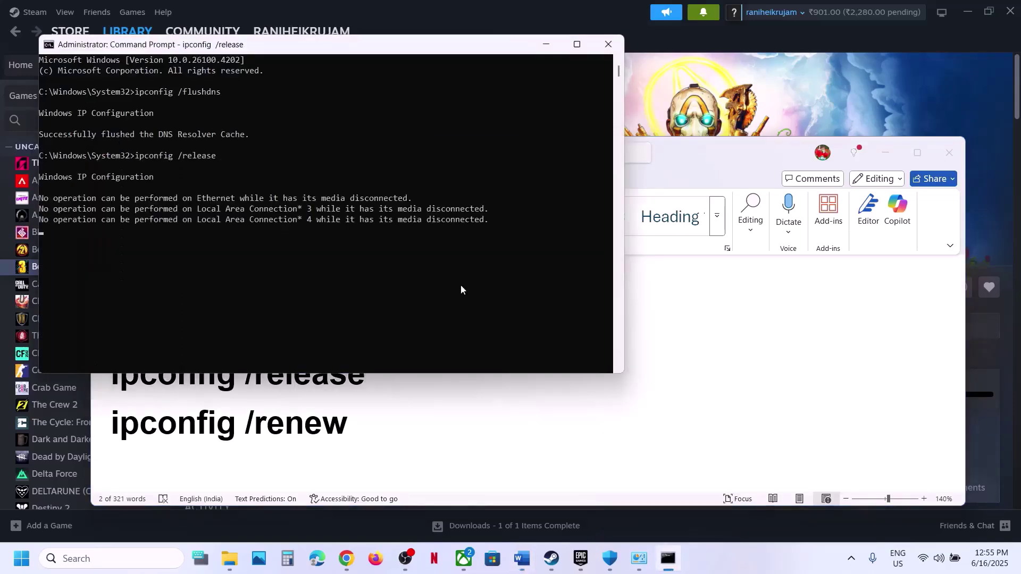
pyautogui.hotkey('alt', 'Tab')
pyautogui.tripleClick(313, 426)
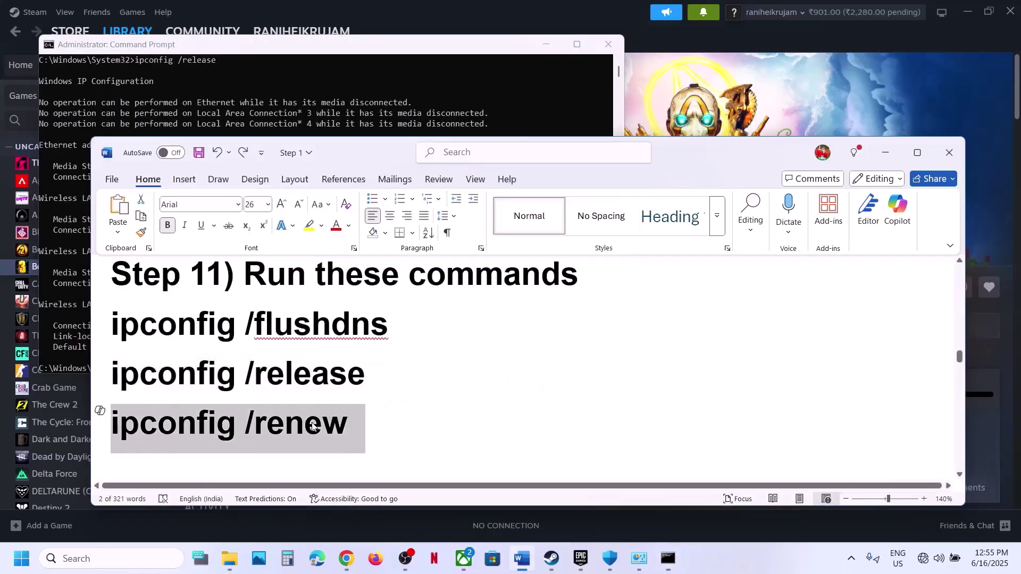
pyautogui.click(667, 559)
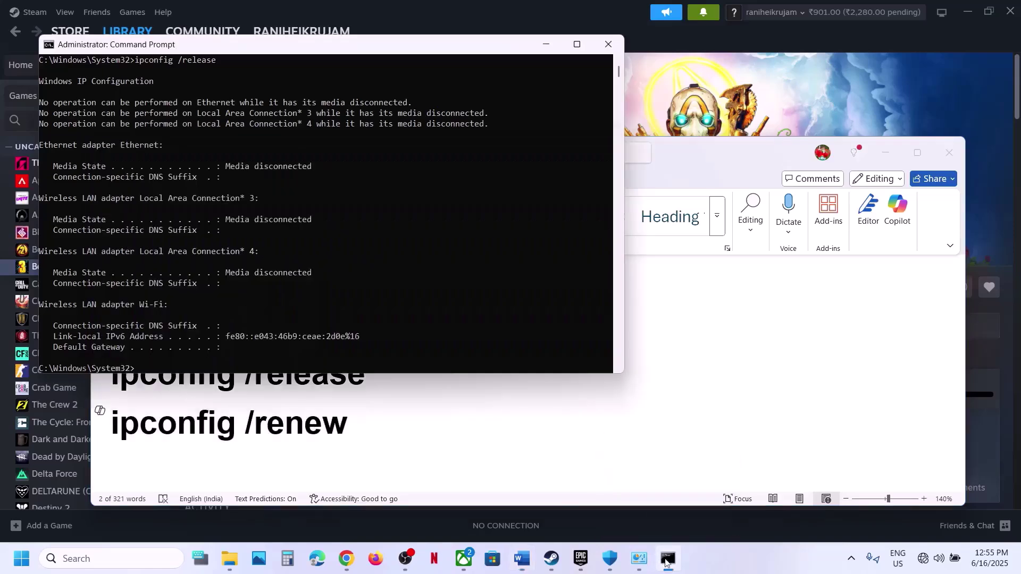
pyautogui.write('ipconfig /renew')
pyautogui.press('Return')
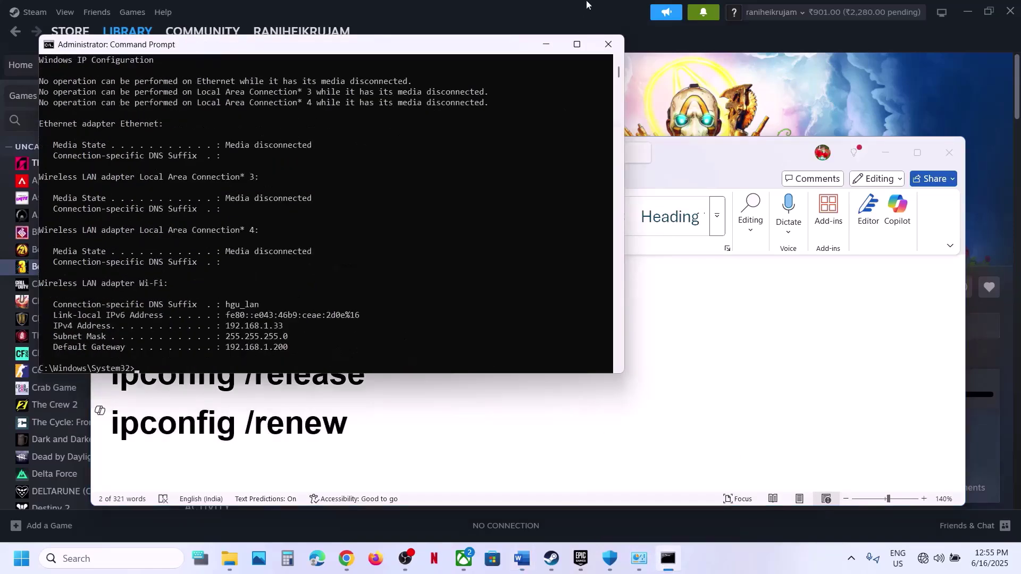
# Close the Command Prompt and bring up the Borderlands 3 context menu in the Steam library
pyautogui.click(619, 46)
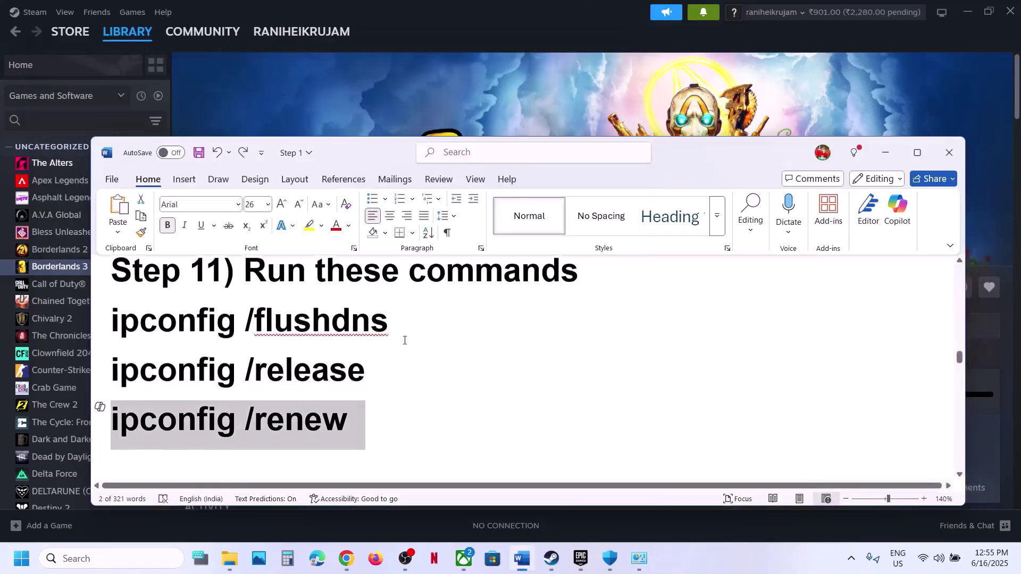
pyautogui.scroll(-3, 405, 341)
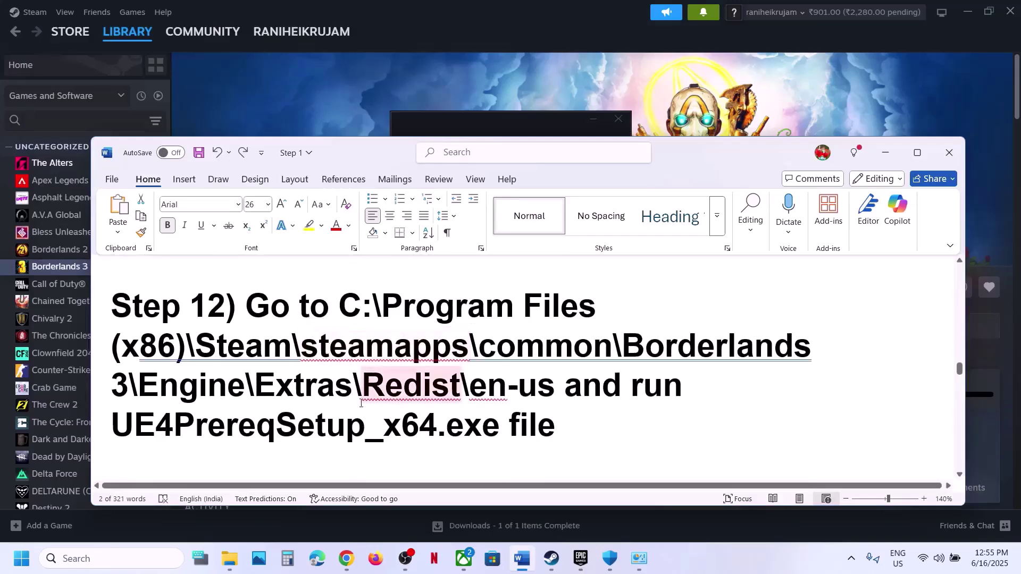
pyautogui.click(442, 91)
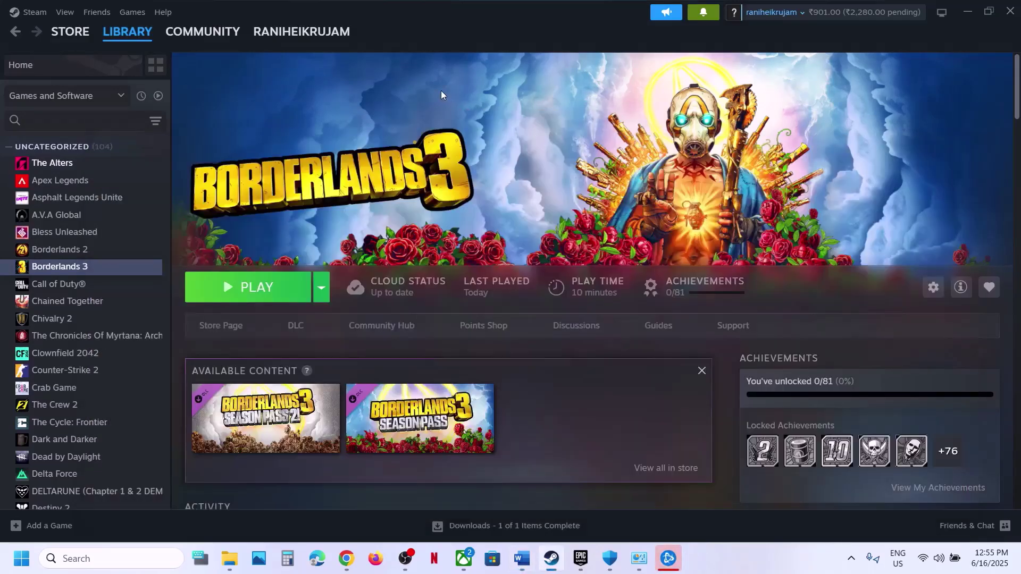
pyautogui.rightClick(100, 269)
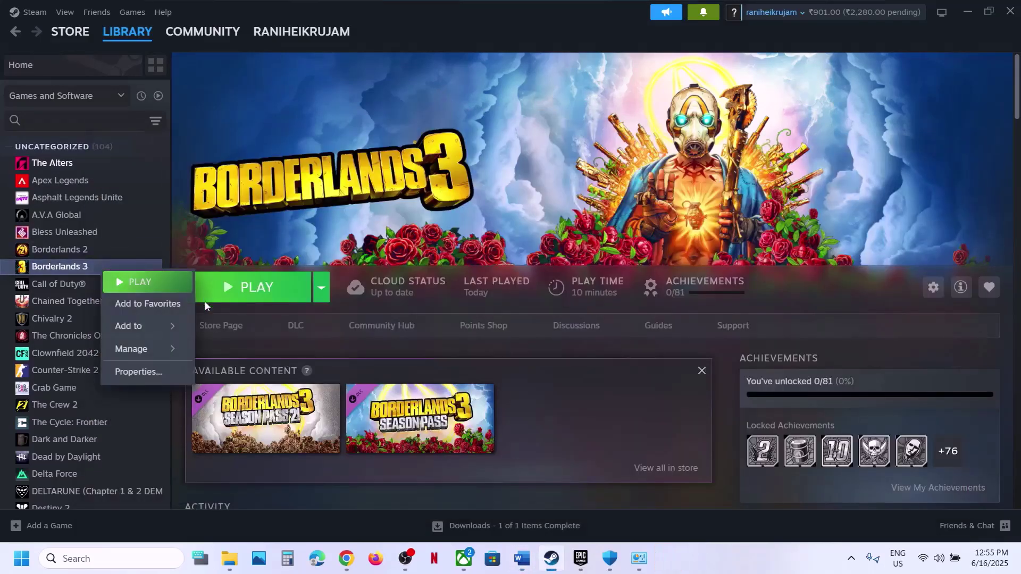
# Browse Borderlands 3's local files and run Engine\Extras\Redist\en-us\UE4PrereqSetup_x64 as administrator
pyautogui.moveTo(149, 355)
pyautogui.click(272, 368)
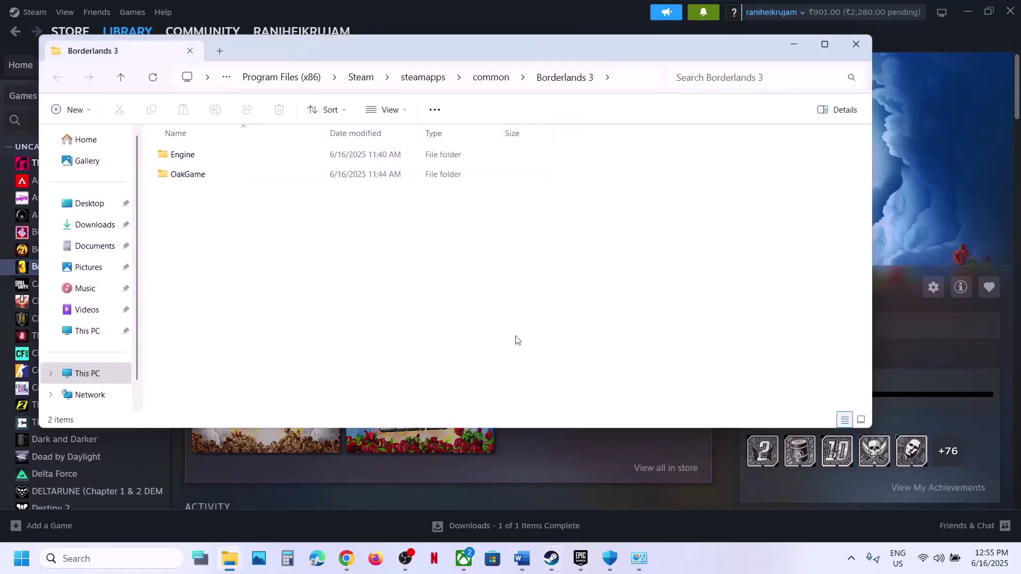
pyautogui.doubleClick(201, 154)
pyautogui.doubleClick(218, 174)
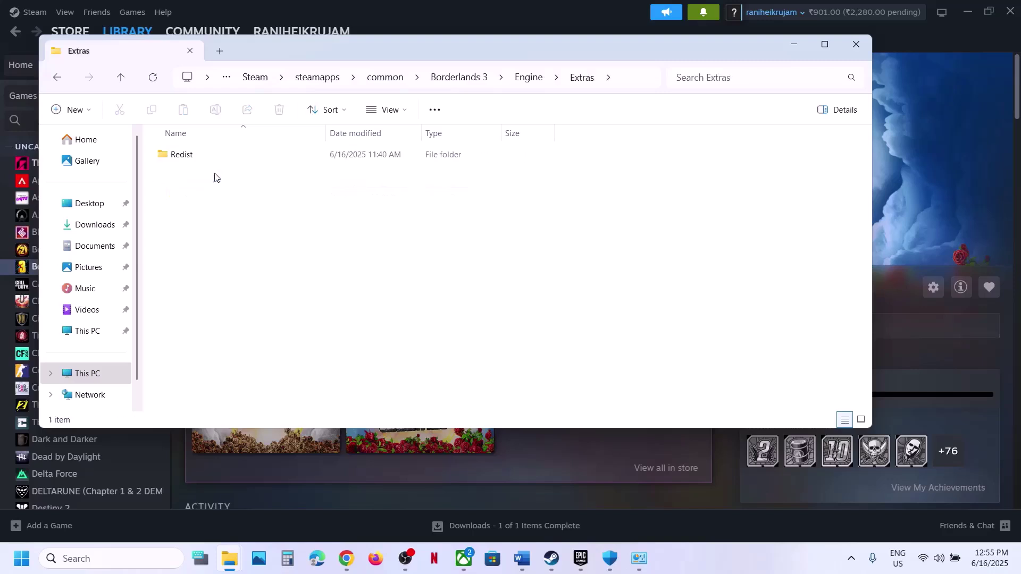
pyautogui.doubleClick(206, 159)
pyautogui.doubleClick(207, 160)
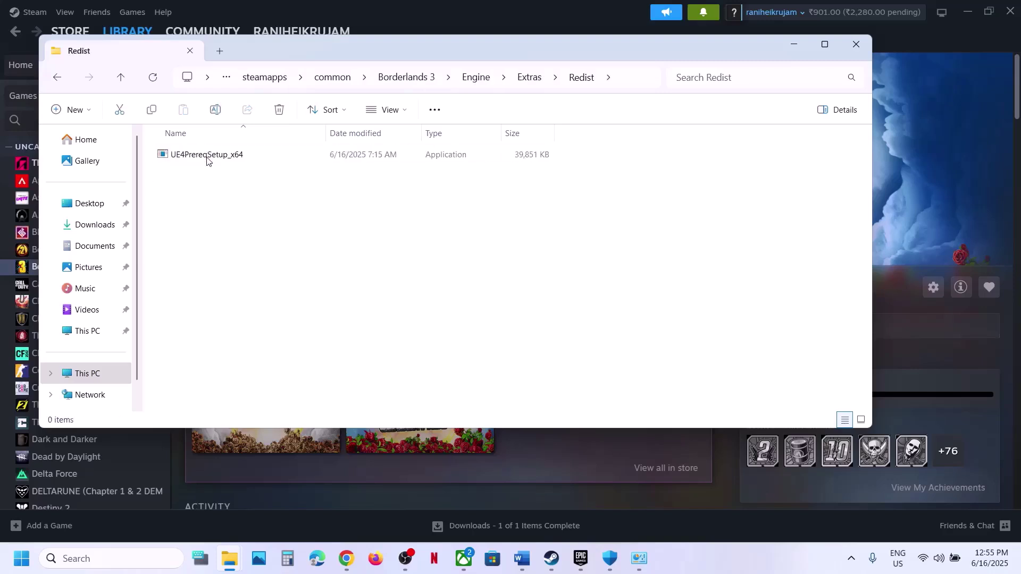
pyautogui.rightClick(207, 160)
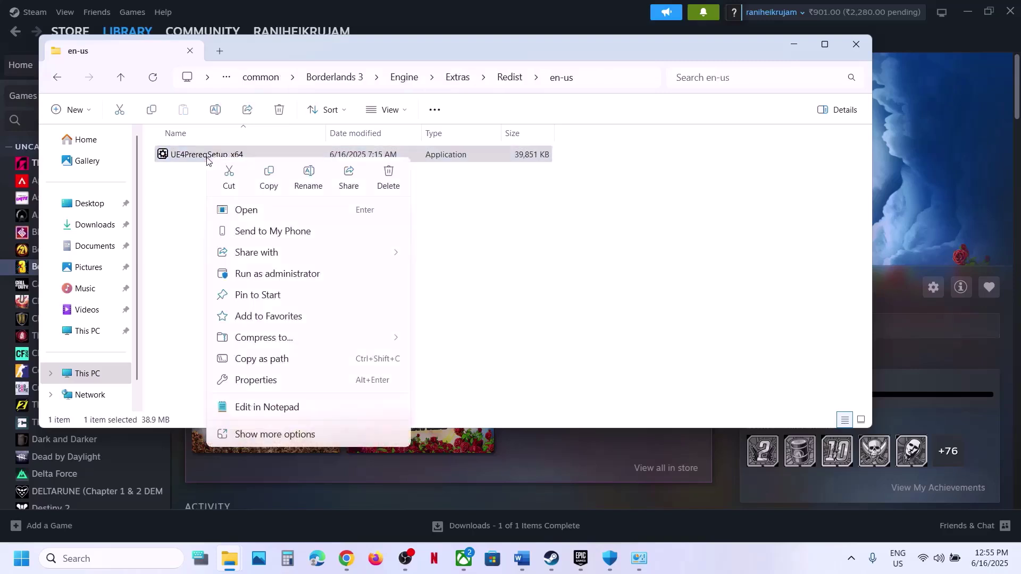
pyautogui.click(260, 274)
pyautogui.click(385, 381)
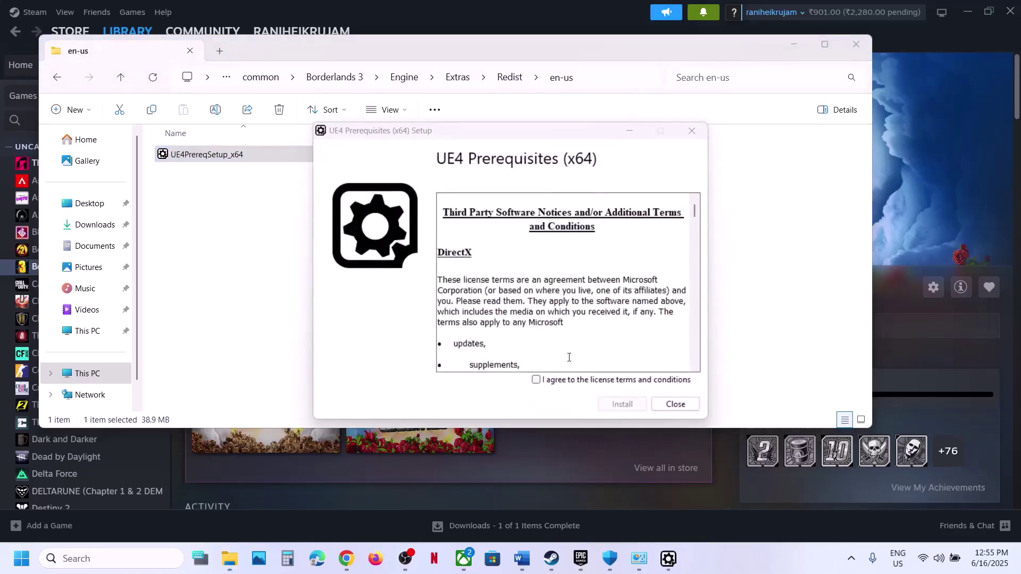
# Agree to the UE4 Prerequisites license, start the x64 install, and return to Steam
pyautogui.click(559, 380)
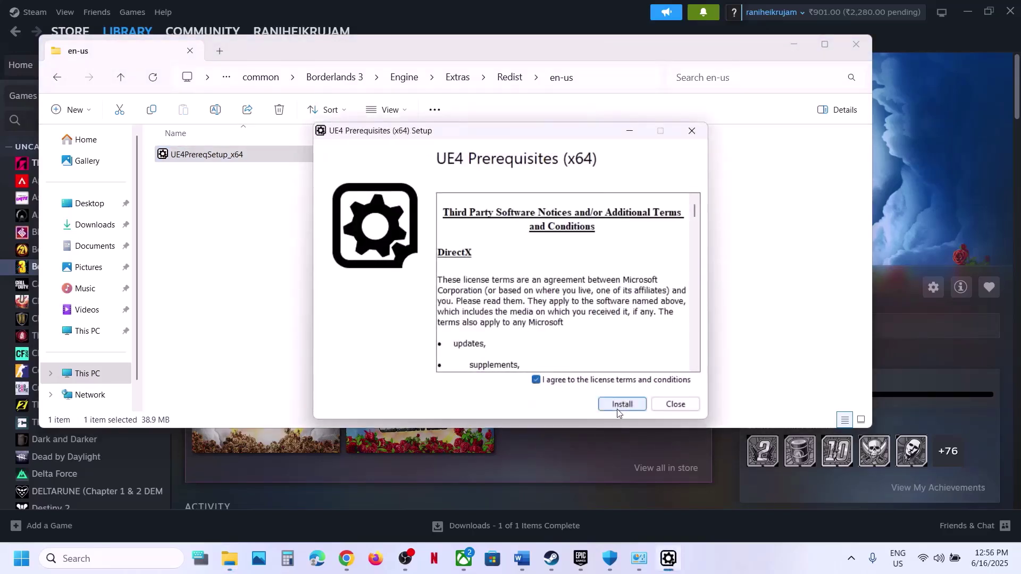
pyautogui.click(617, 409)
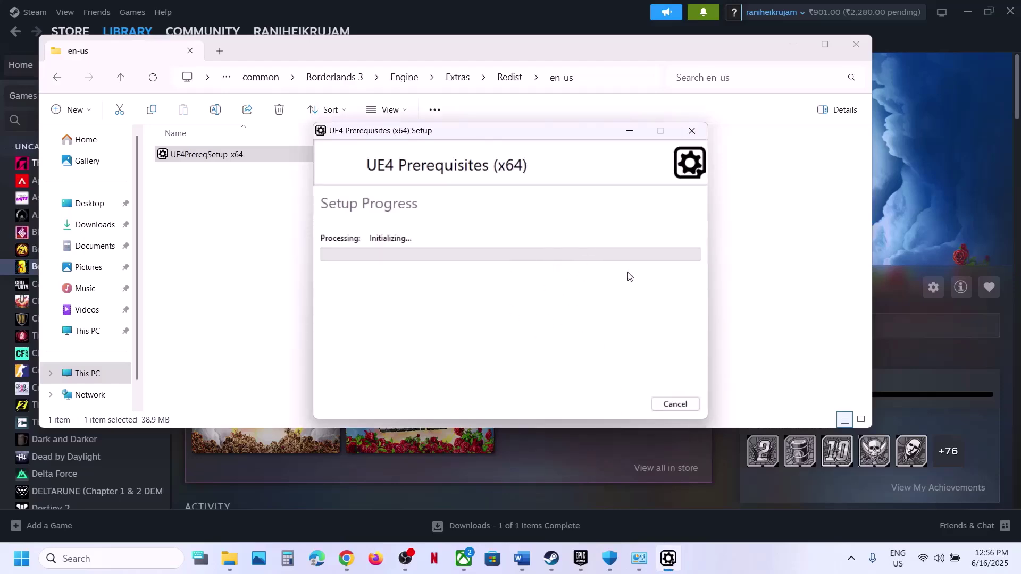
pyautogui.click(932, 198)
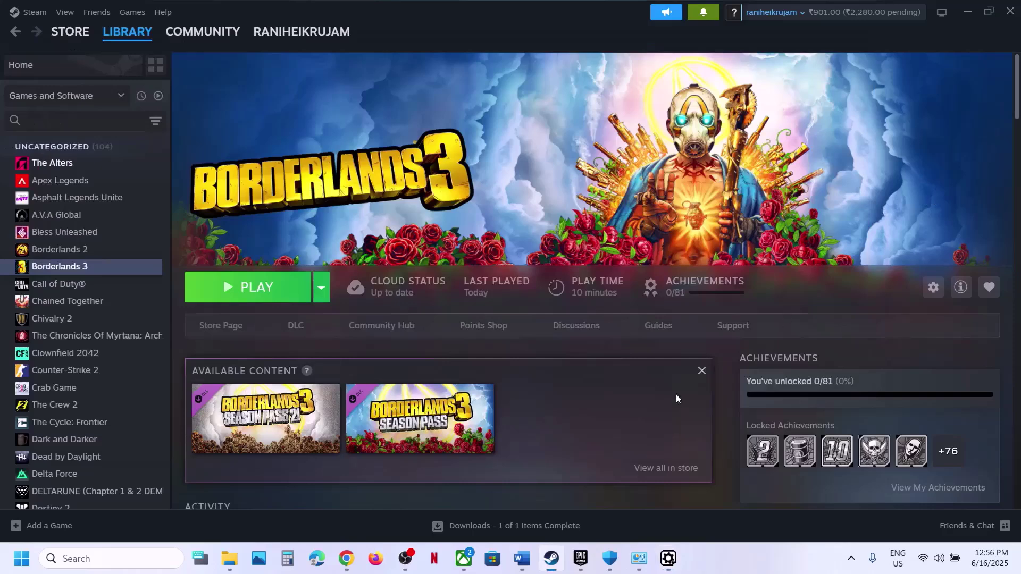
# Scroll the Word guide to Step 13 on closing Epic Services, then open the Start button's system tools menu
pyautogui.click(529, 561)
pyautogui.scroll(-5, 431, 380)
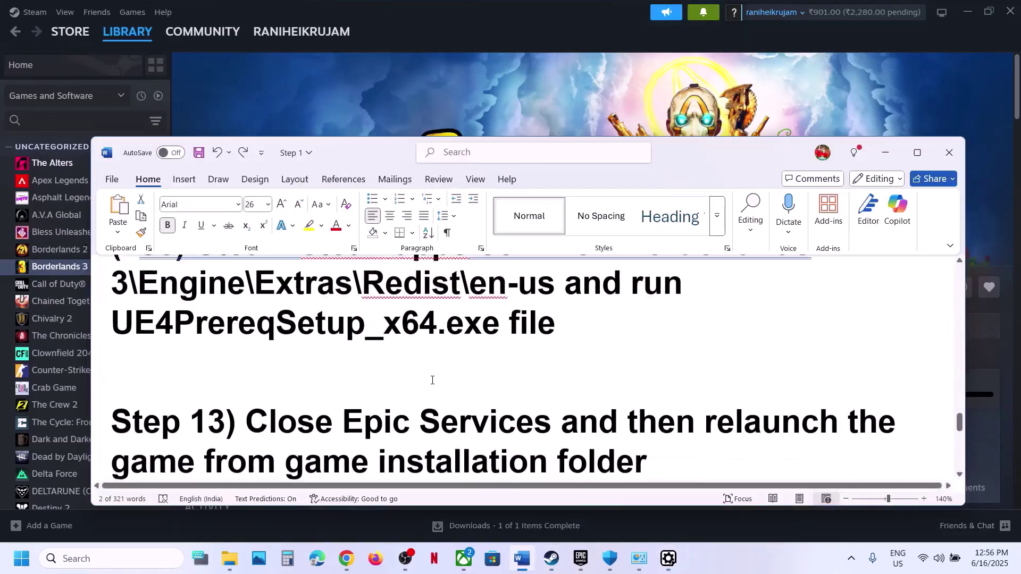
pyautogui.moveTo(285, 346); pyautogui.dragTo(633, 389)
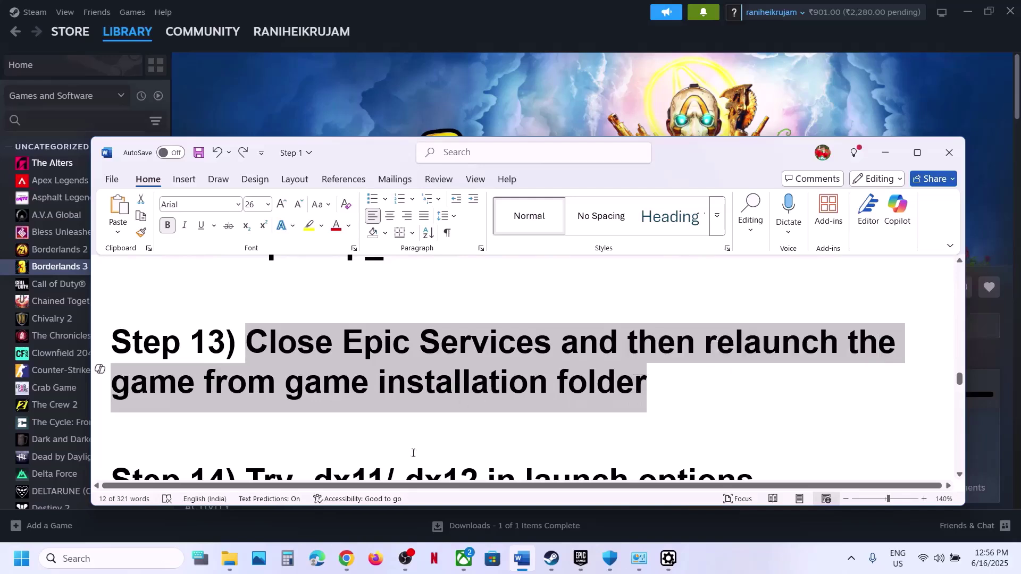
pyautogui.rightClick(22, 564)
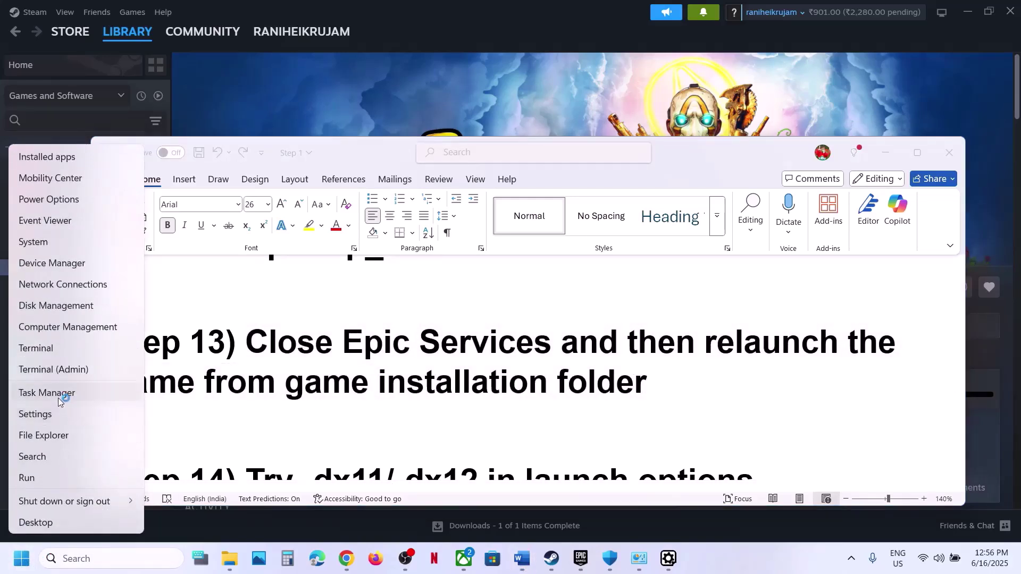
# Open Task Manager and end the EpicGamesLauncher process
pyautogui.click(53, 394)
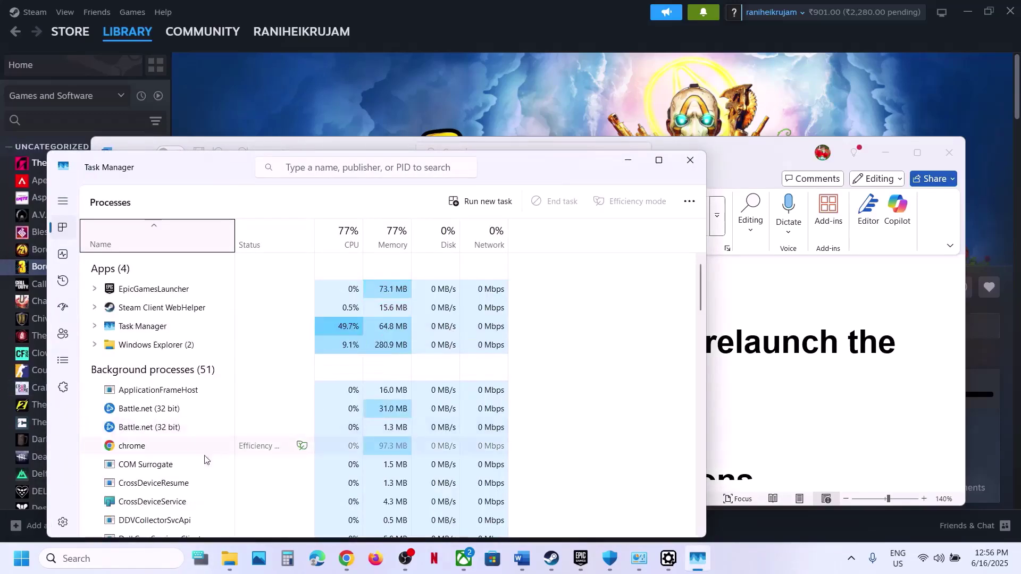
pyautogui.scroll(-10, 205, 460)
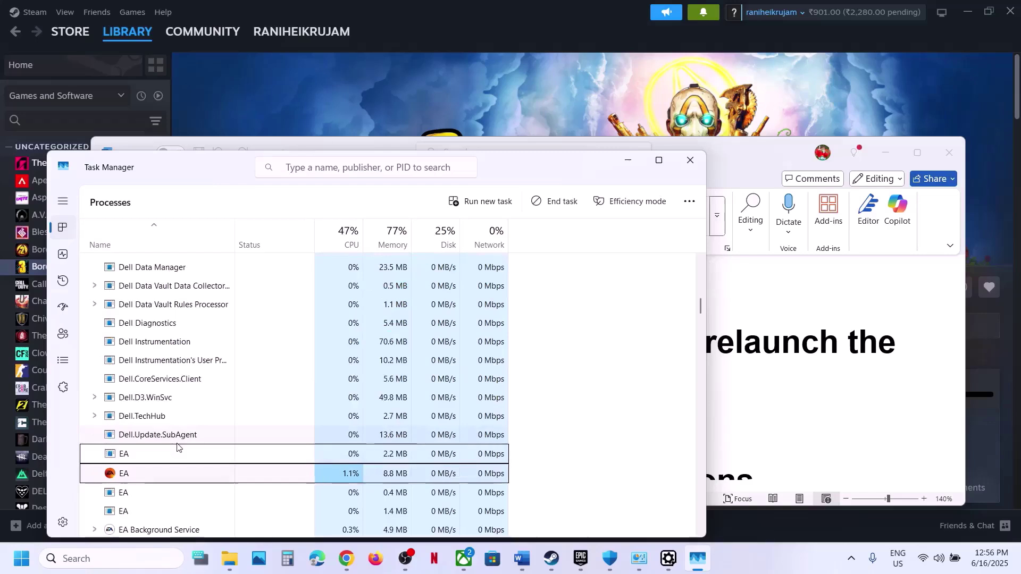
pyautogui.scroll(-2, 178, 447)
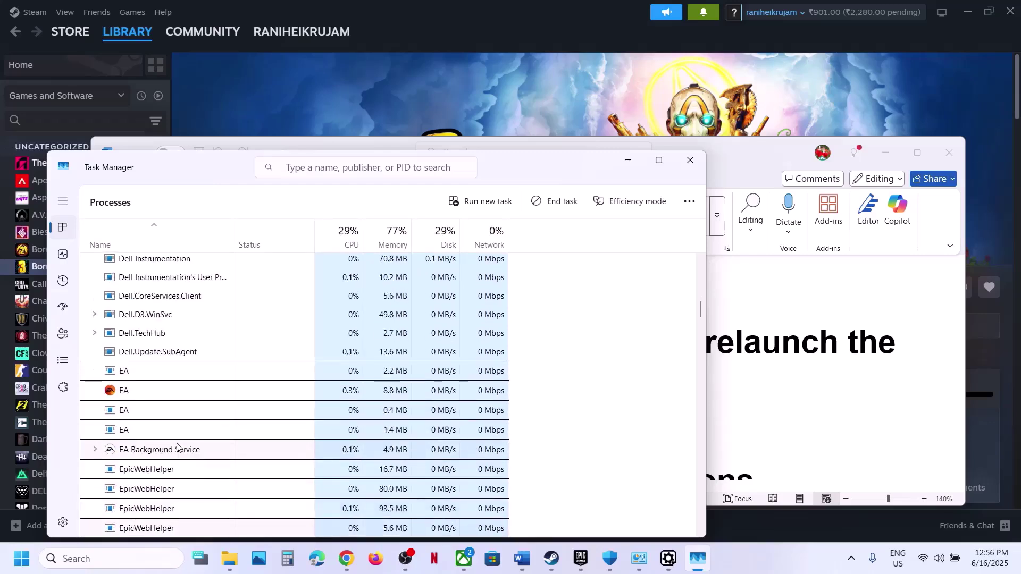
pyautogui.scroll(10, 177, 447)
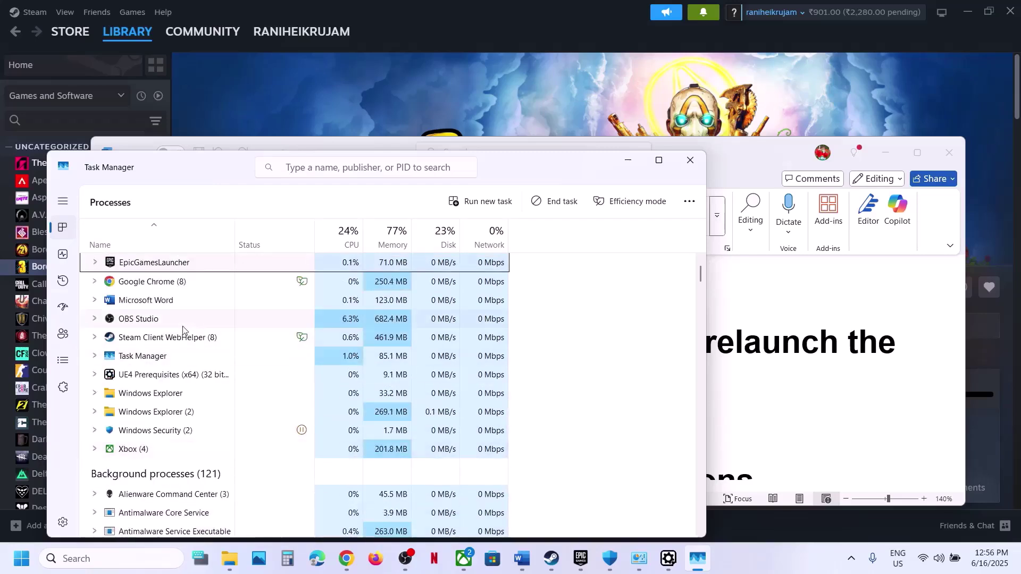
pyautogui.rightClick(159, 263)
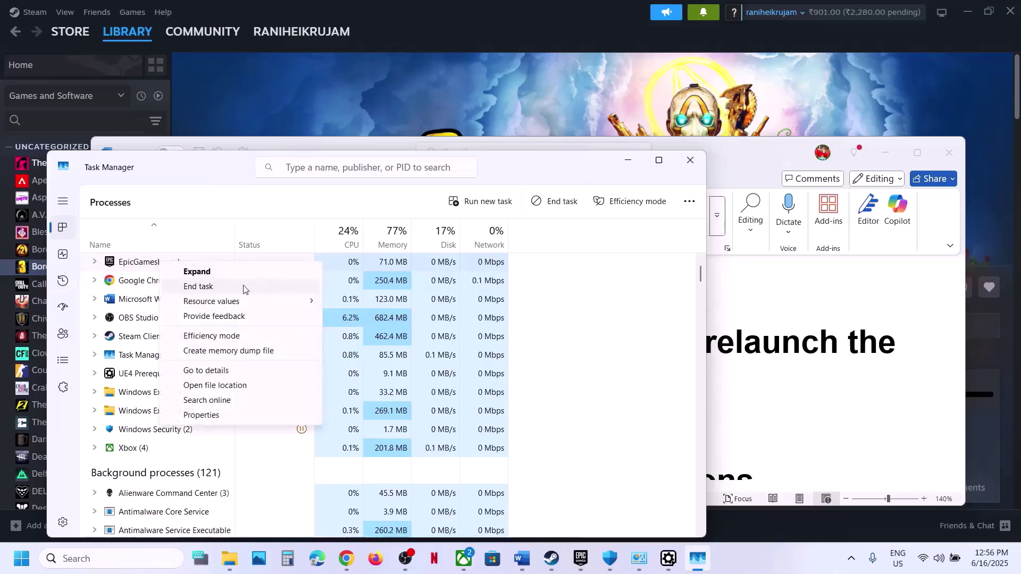
pyautogui.click(244, 287)
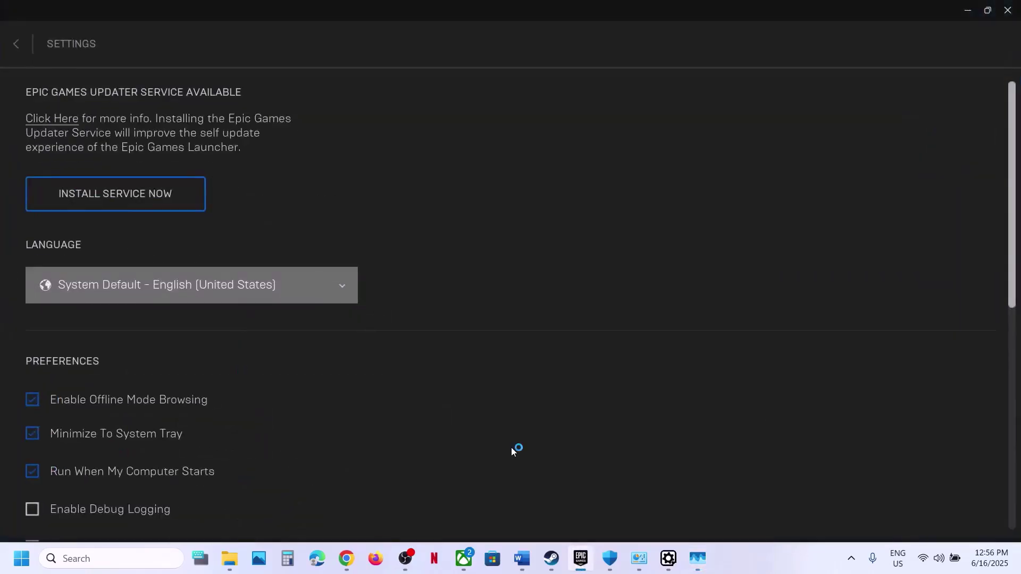
# Check the hidden tray icons, then scroll through Task Manager's background processes, including the EA entries
pyautogui.click(851, 559)
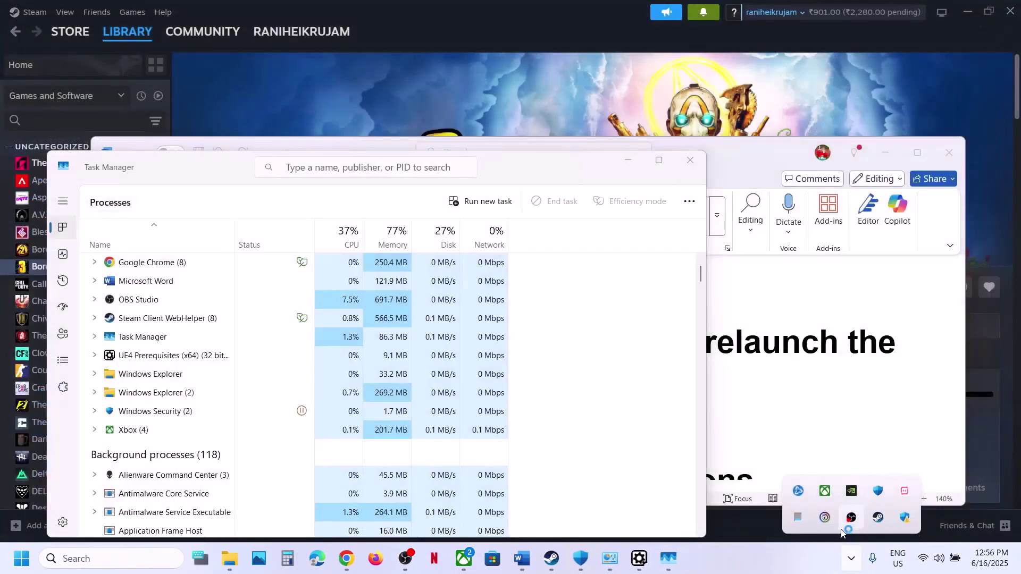
pyautogui.click(282, 414)
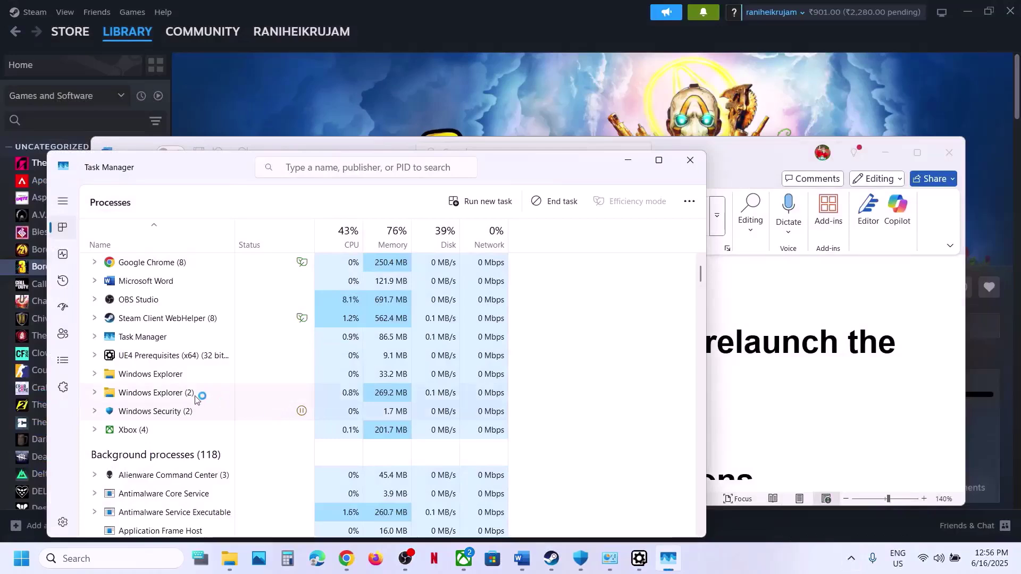
pyautogui.scroll(-10, 195, 398)
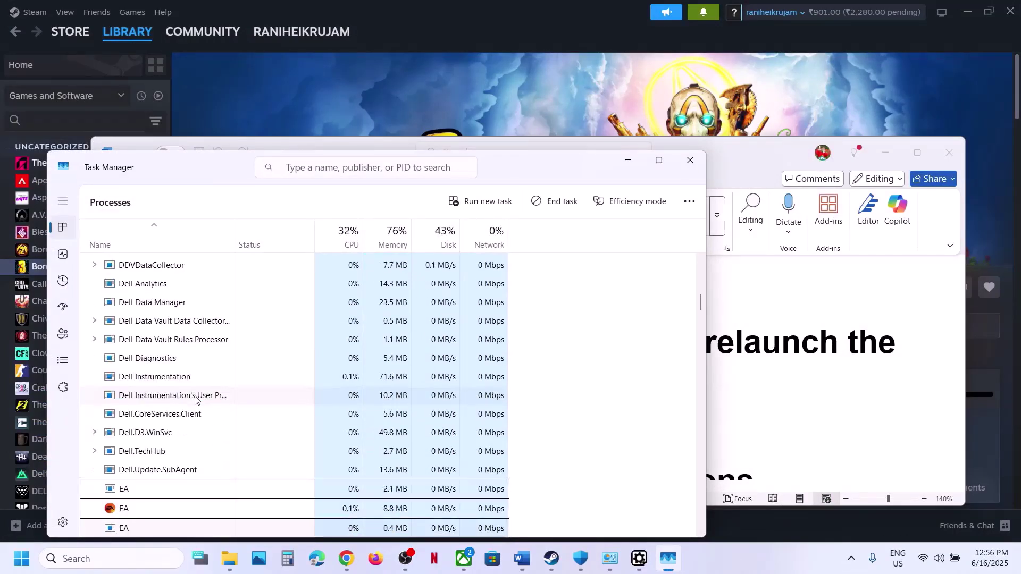
pyautogui.scroll(-1, 196, 399)
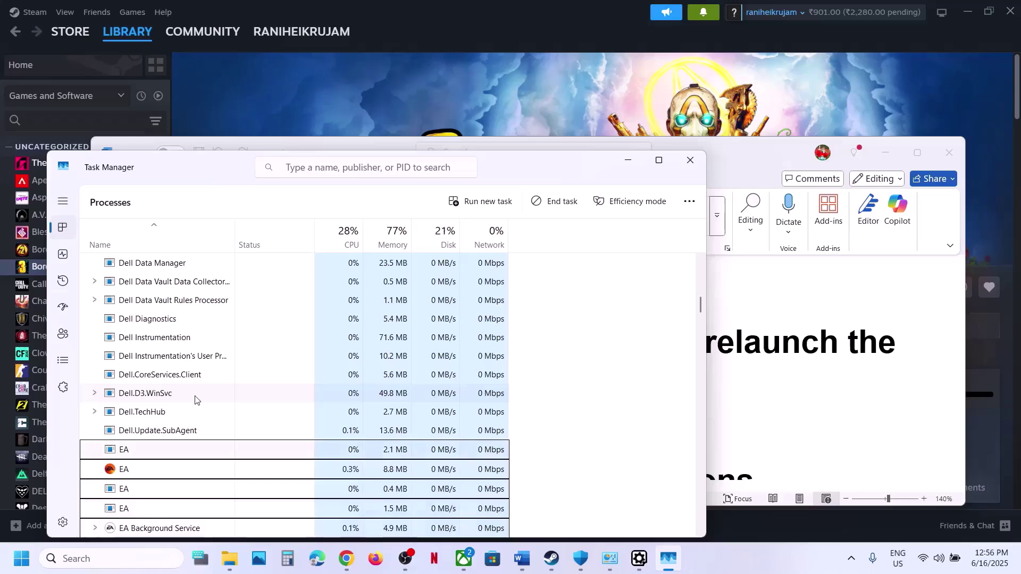
# Close Task Manager, highlight 'game installation folder' in Step 13, and scroll to Step 14's -dx11/-dx12 tip
pyautogui.click(677, 160)
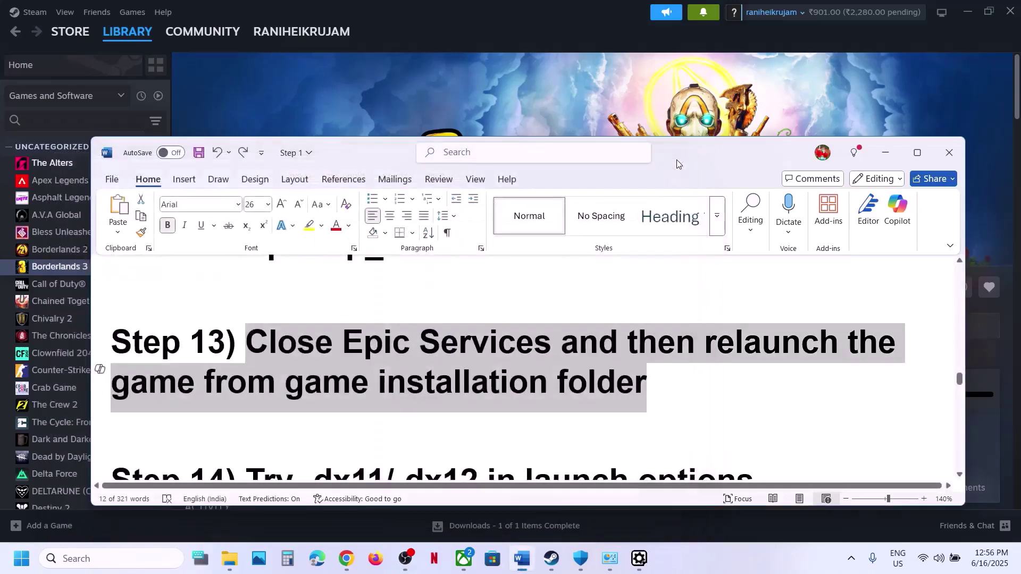
pyautogui.click(539, 382)
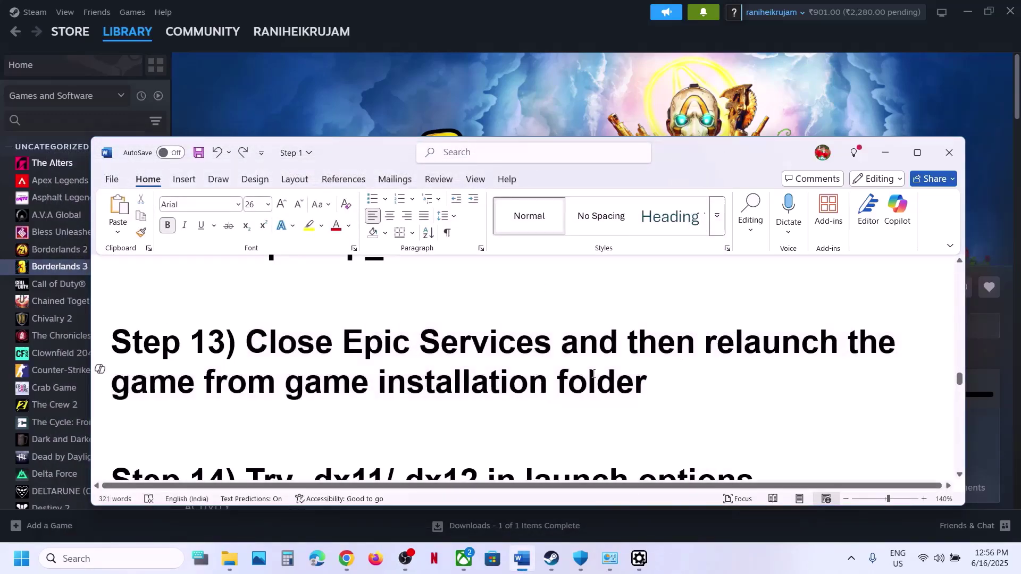
pyautogui.moveTo(293, 384); pyautogui.dragTo(645, 384)
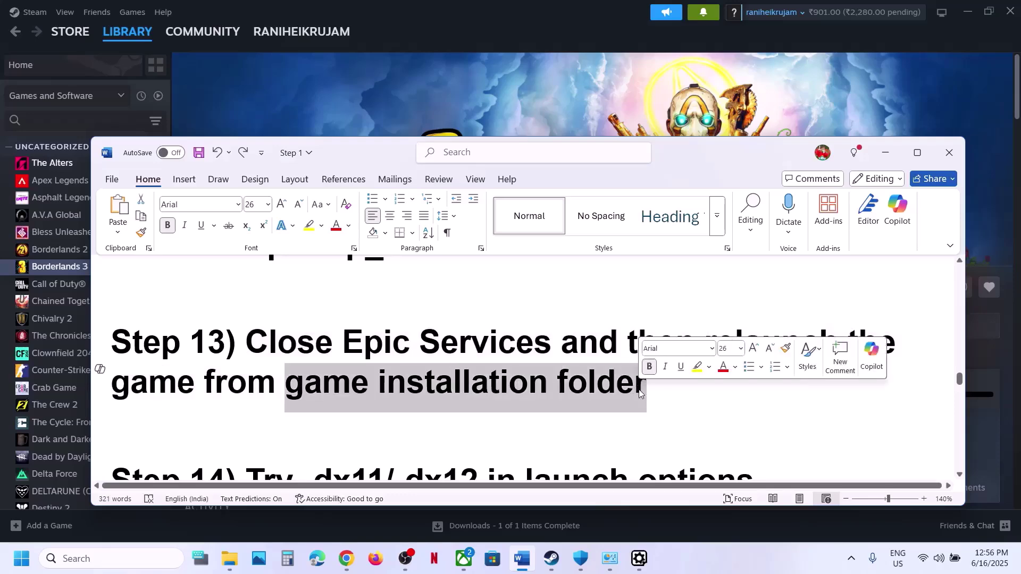
pyautogui.scroll(-3, 375, 369)
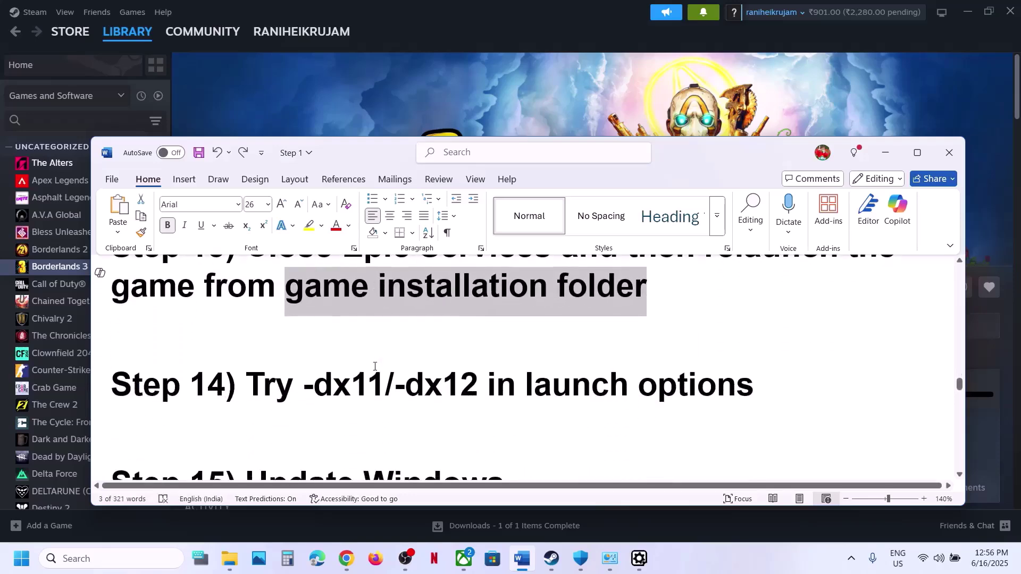
# Set Borderlands 3's Steam launch option to -dx11
pyautogui.click(431, 101)
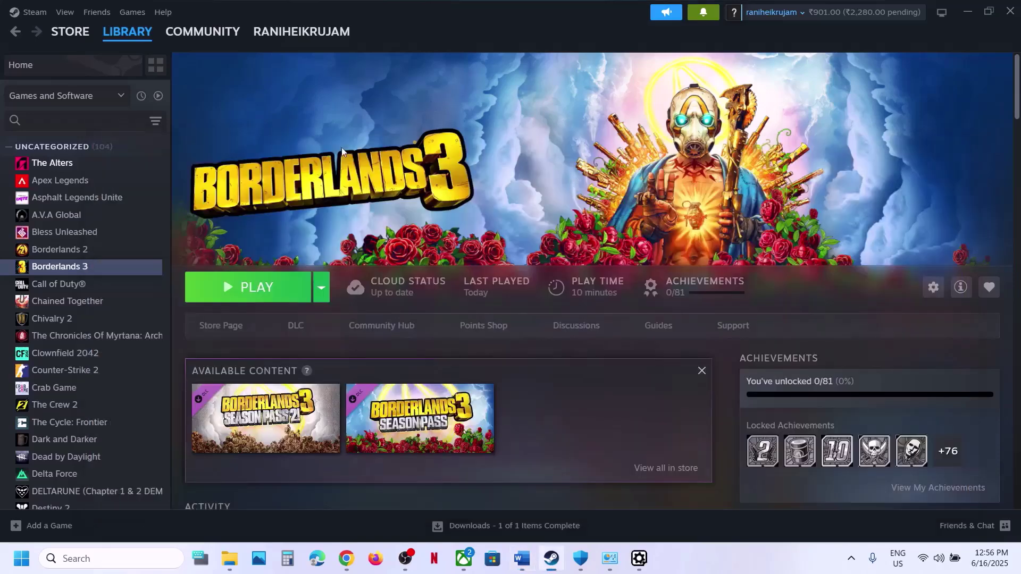
pyautogui.rightClick(75, 272)
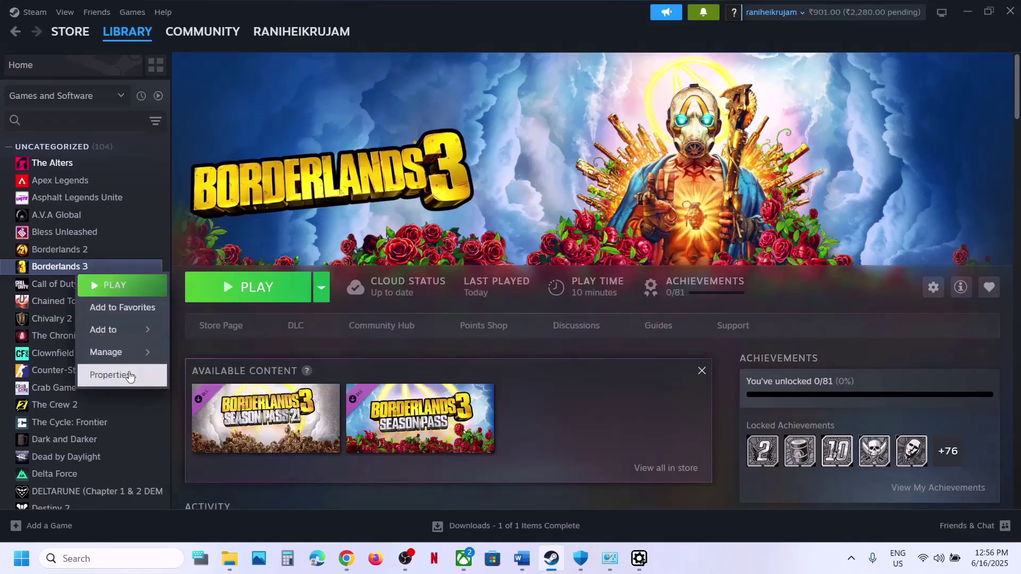
pyautogui.click(113, 375)
pyautogui.click(417, 345)
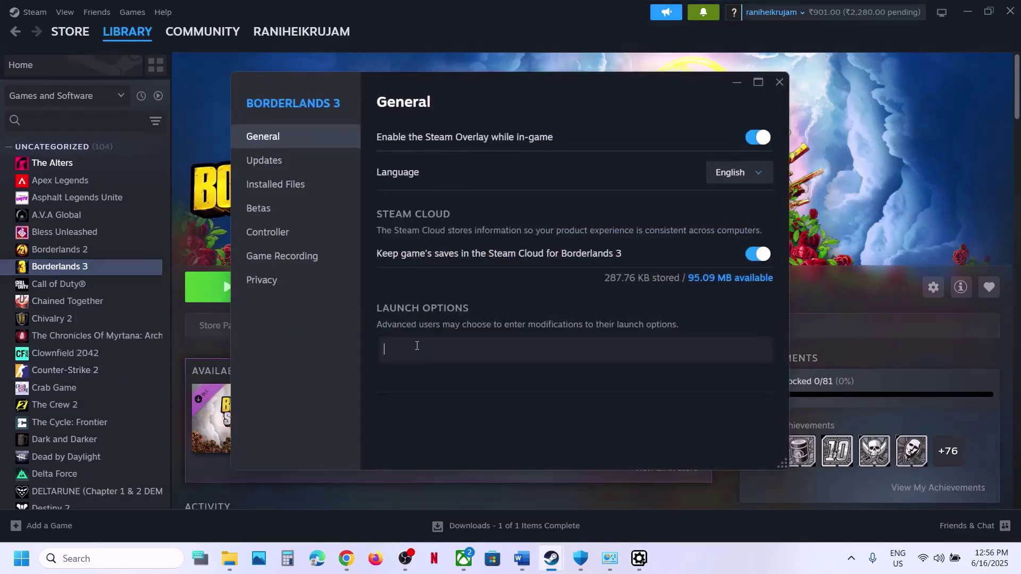
pyautogui.write('-dx11')
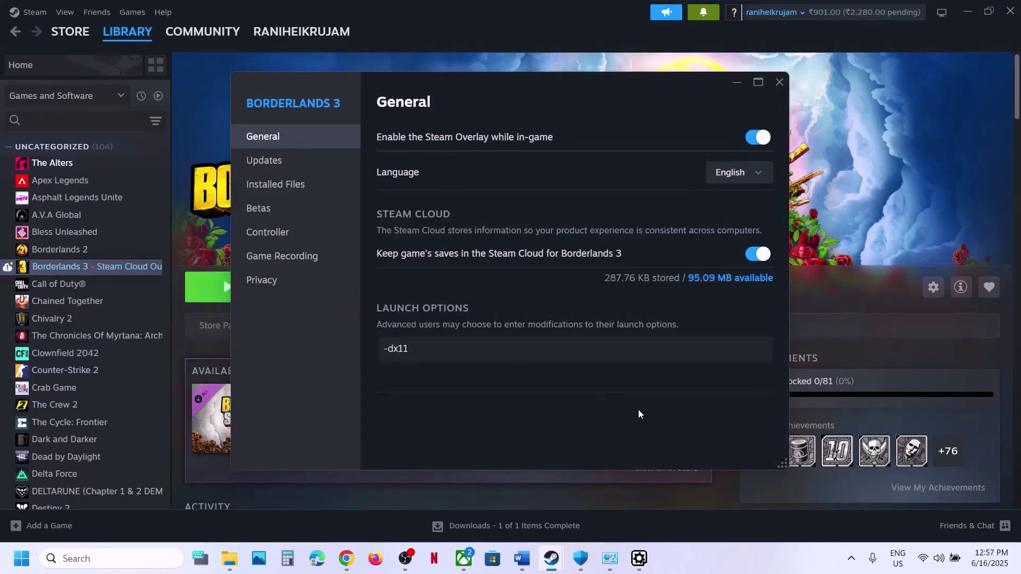
pyautogui.click(777, 82)
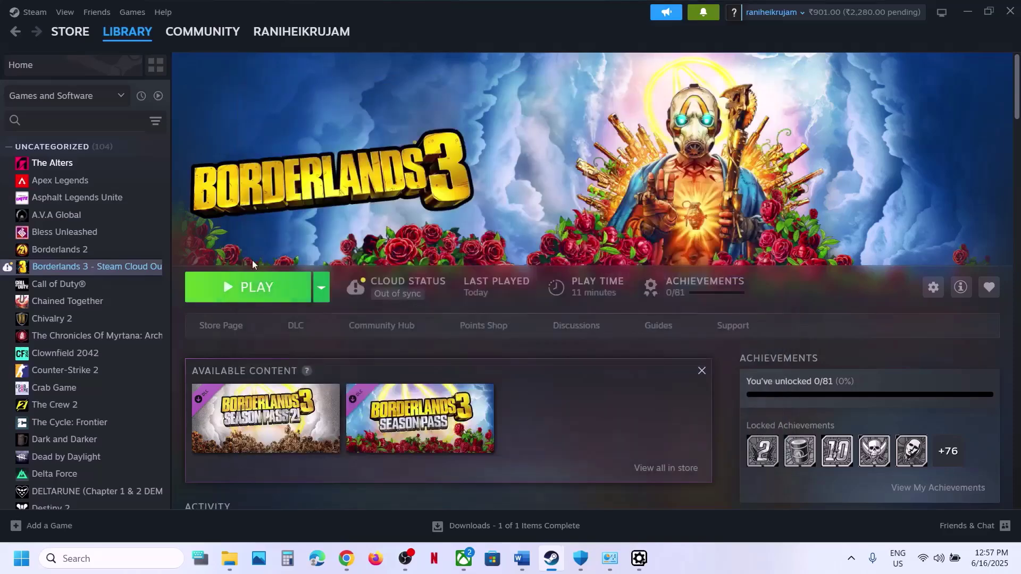
# Replace the Borderlands 3 launch option with -dx12
pyautogui.rightClick(129, 271)
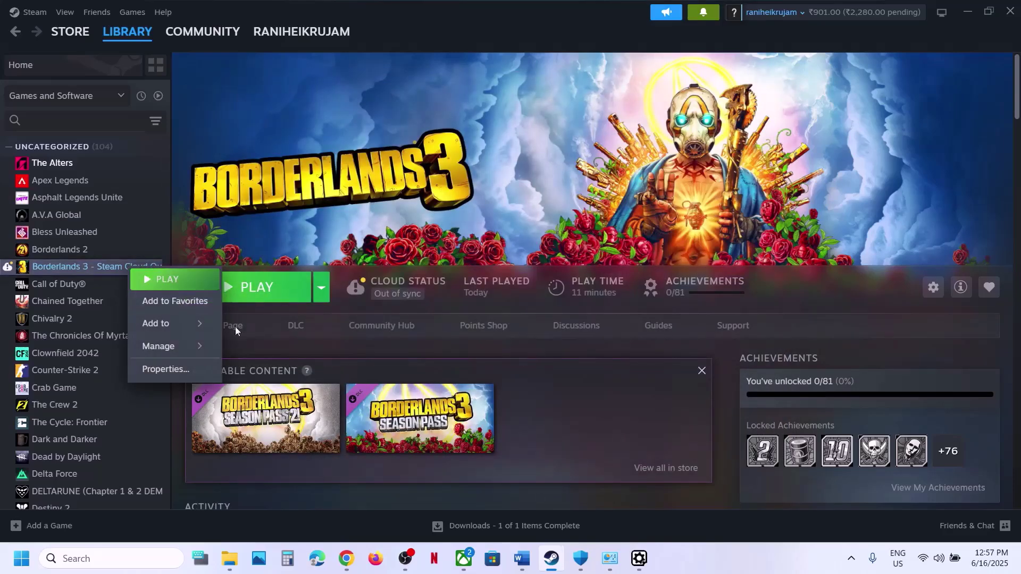
pyautogui.click(189, 370)
pyautogui.moveTo(412, 349); pyautogui.dragTo(365, 356)
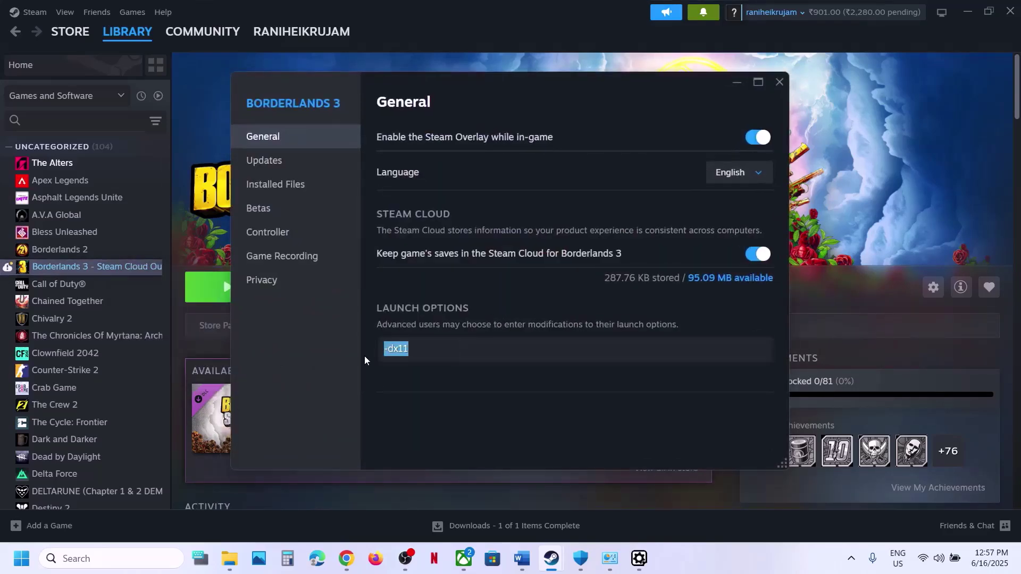
pyautogui.write('-dx12')
pyautogui.click(780, 84)
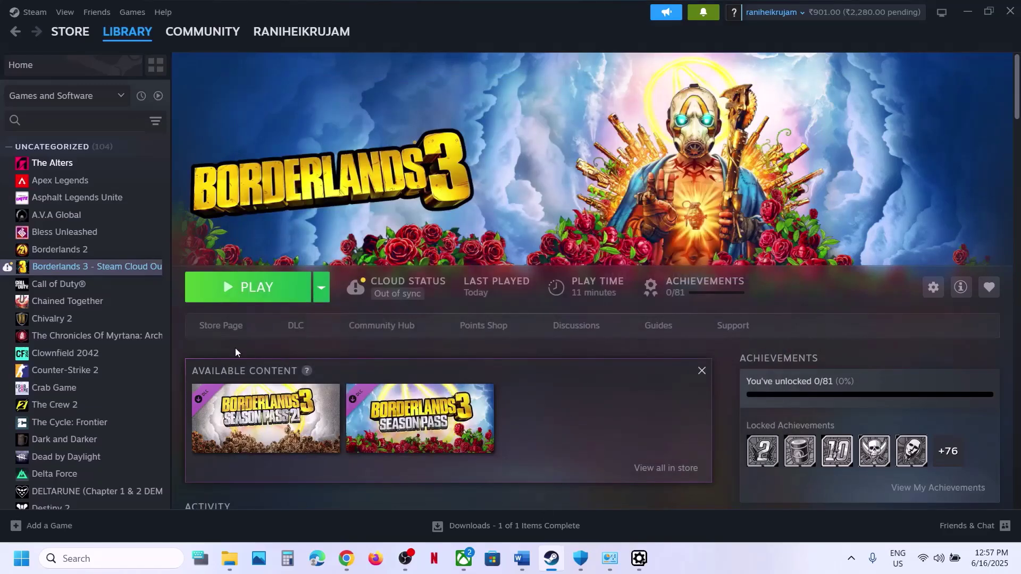
# Remove the -dx12 option, leaving Borderlands 3's launch options empty
pyautogui.rightClick(114, 270)
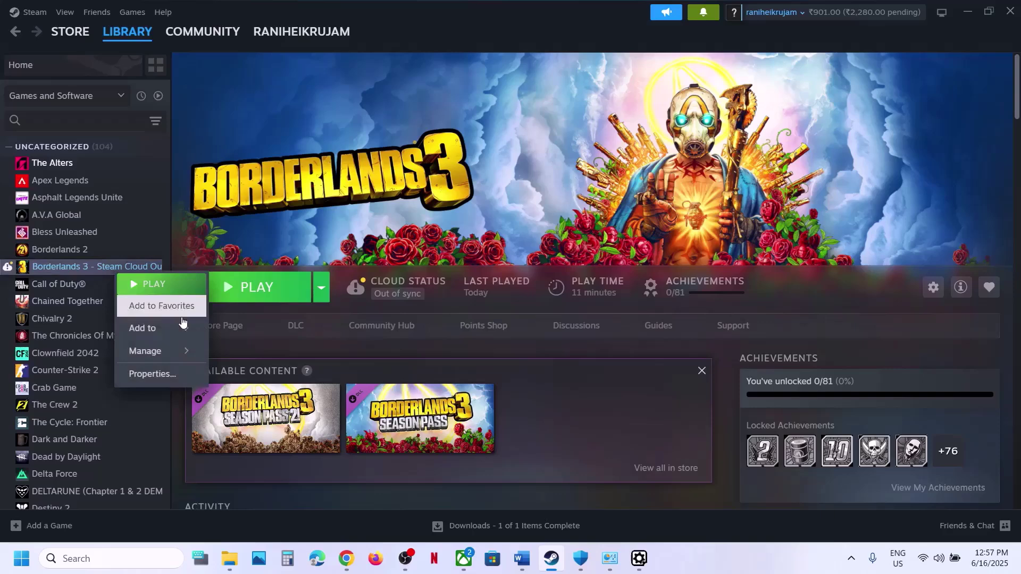
pyautogui.click(163, 370)
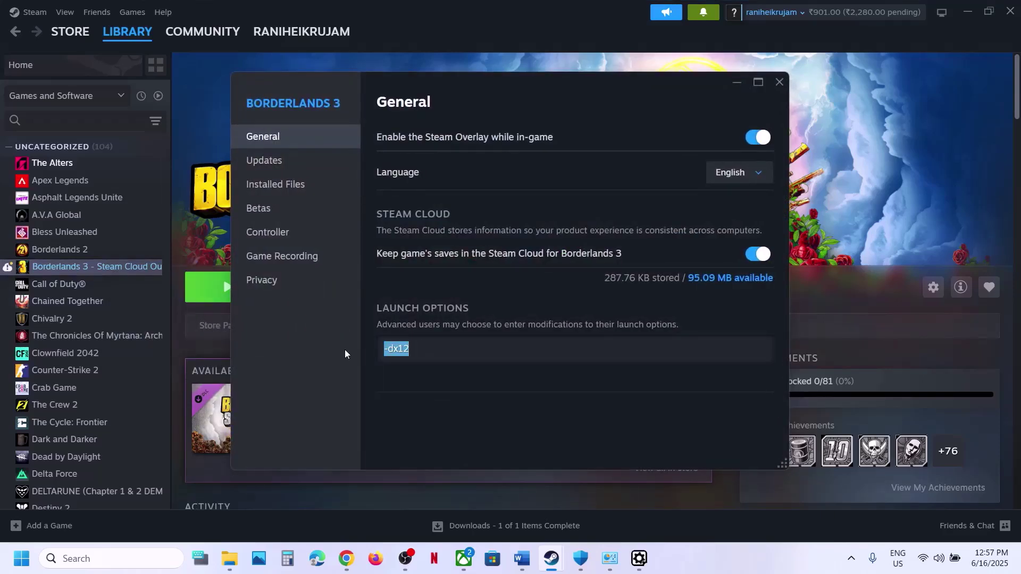
pyautogui.press('BackSpace')
pyautogui.click(472, 395)
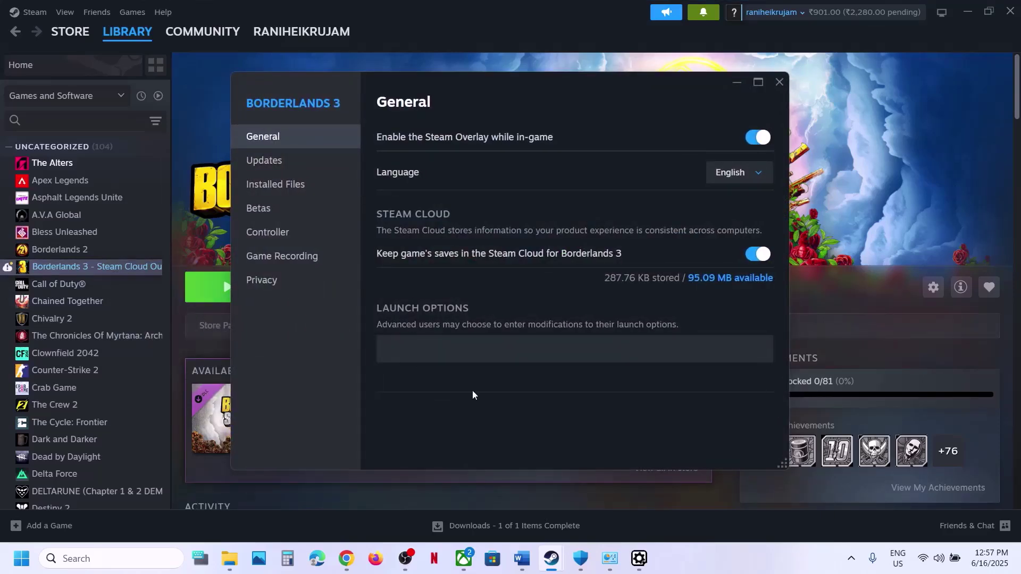
pyautogui.click(781, 78)
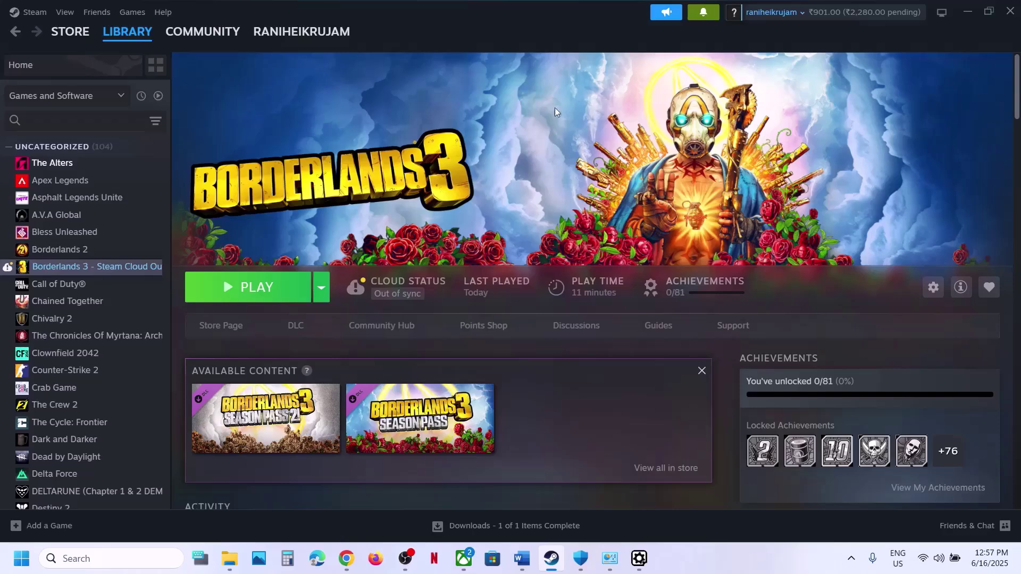
# Close the UE4 Prerequisites 'Setup Successful' window and scroll down the Word guide
pyautogui.click(639, 558)
pyautogui.click(666, 405)
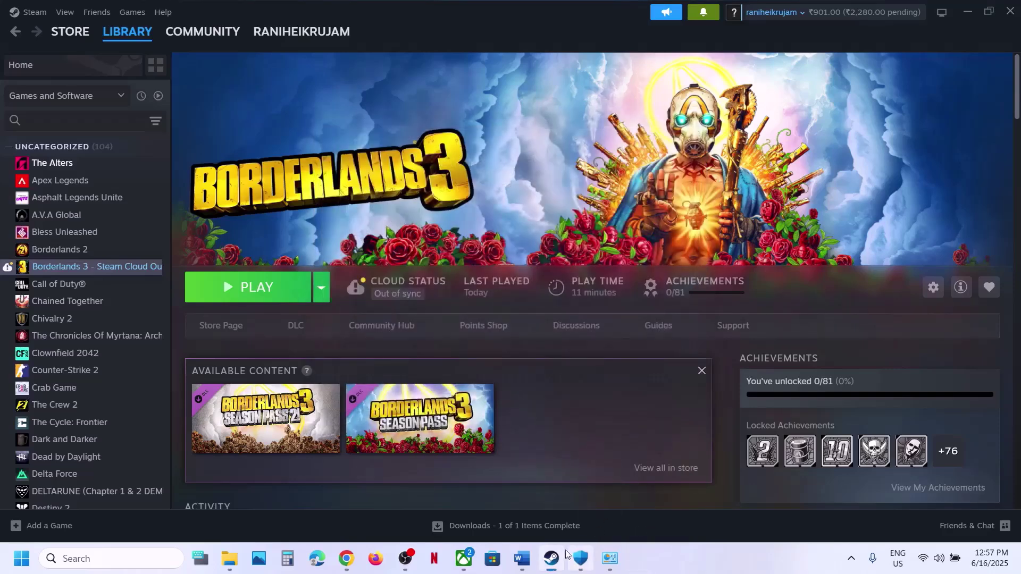
pyautogui.click(522, 558)
pyautogui.scroll(-3, 497, 405)
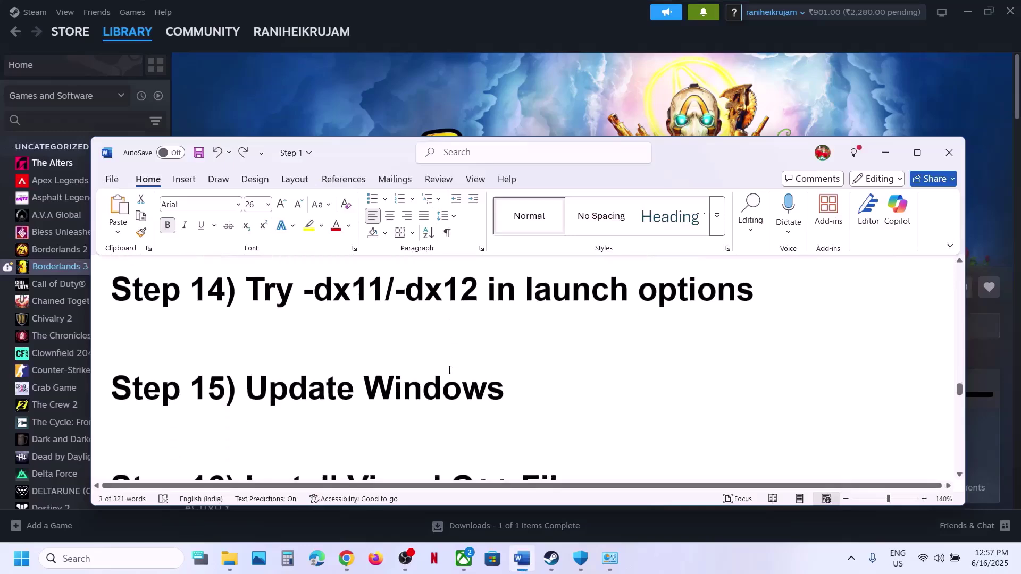
# Highlight Step 15 'Update Windows' in the guide and open Windows Settings
pyautogui.moveTo(271, 394); pyautogui.dragTo(513, 391)
pyautogui.click(586, 116)
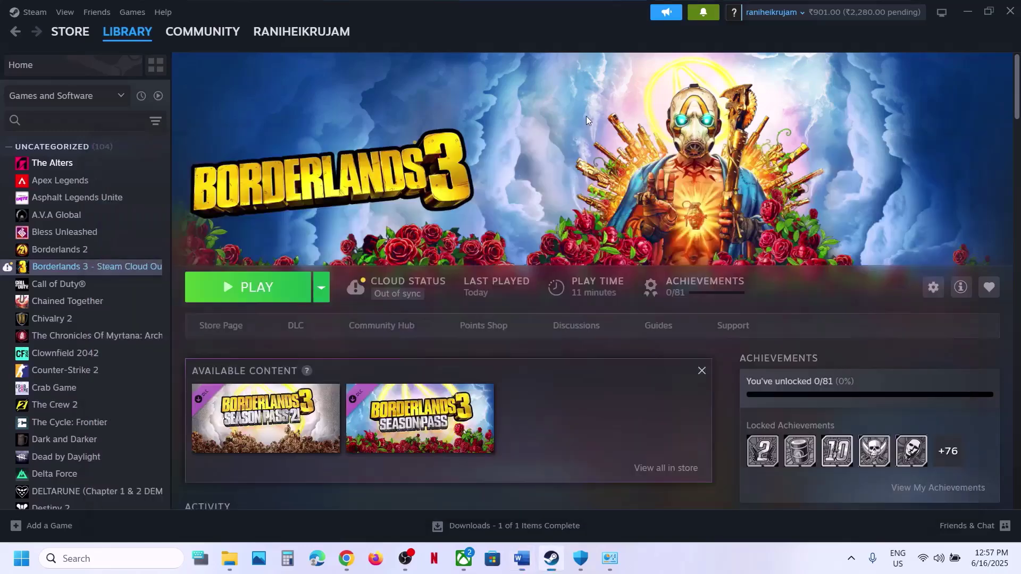
pyautogui.press('super+i')
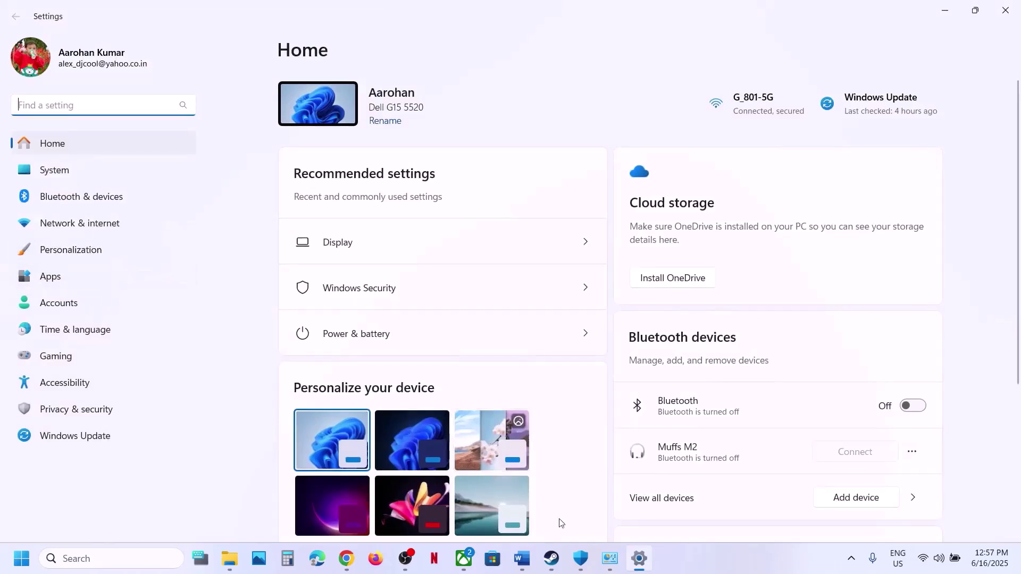
# Create a Borderlands 3 desktop shortcut from the Xbox app's management settings
pyautogui.click(467, 571)
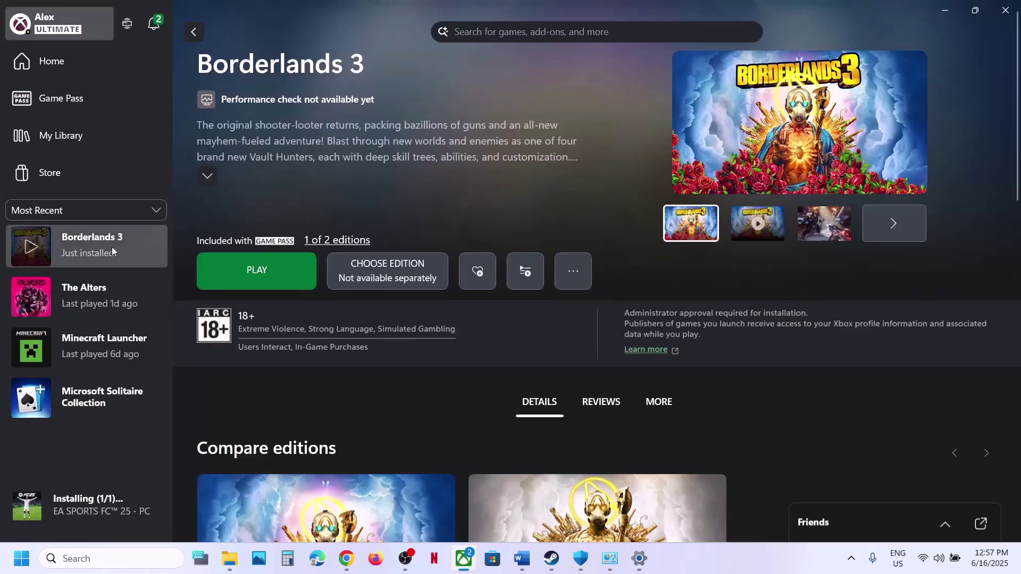
pyautogui.rightClick(85, 251)
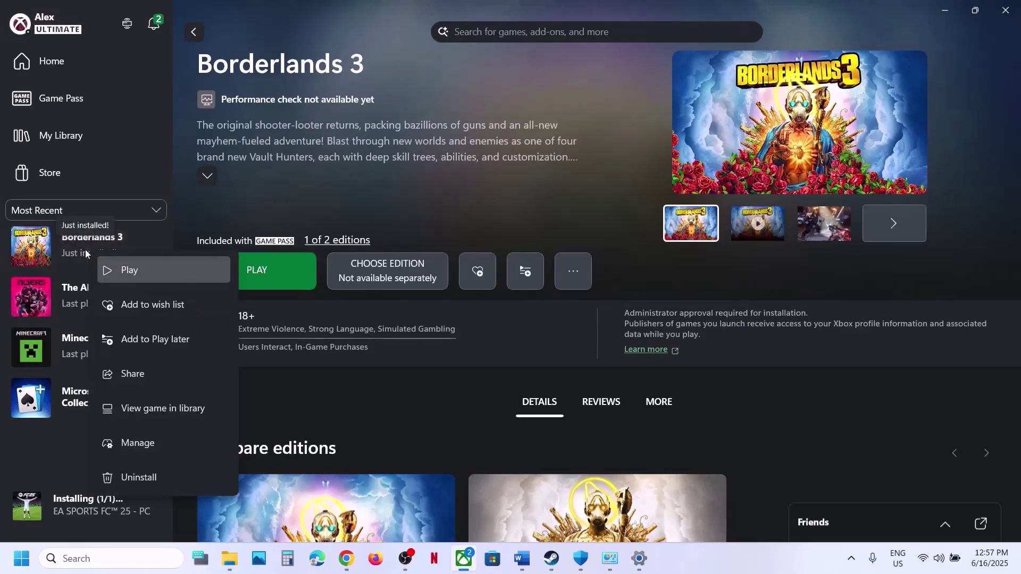
pyautogui.click(149, 443)
pyautogui.click(500, 260)
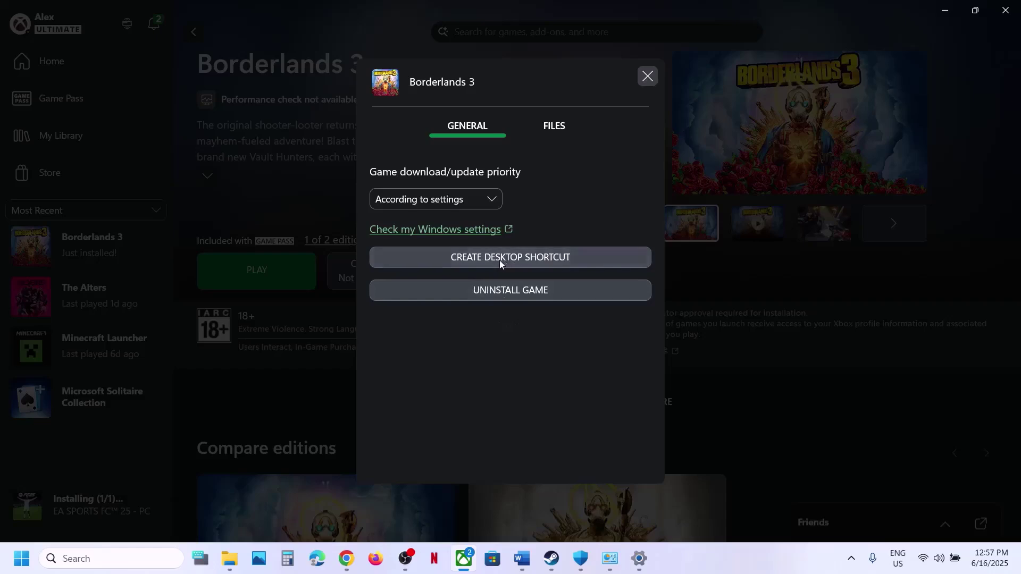
pyautogui.click(646, 77)
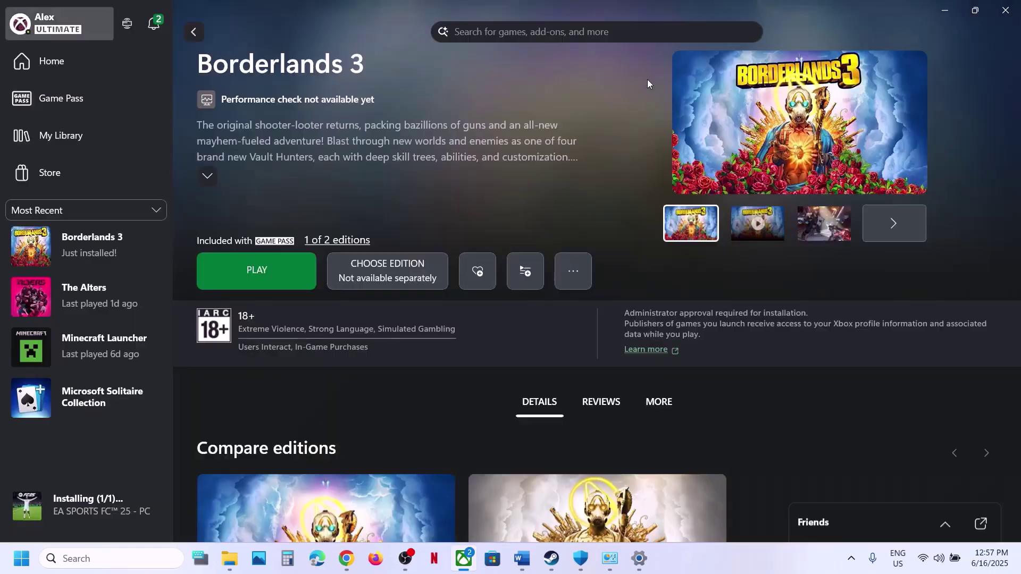
pyautogui.press('super+d')
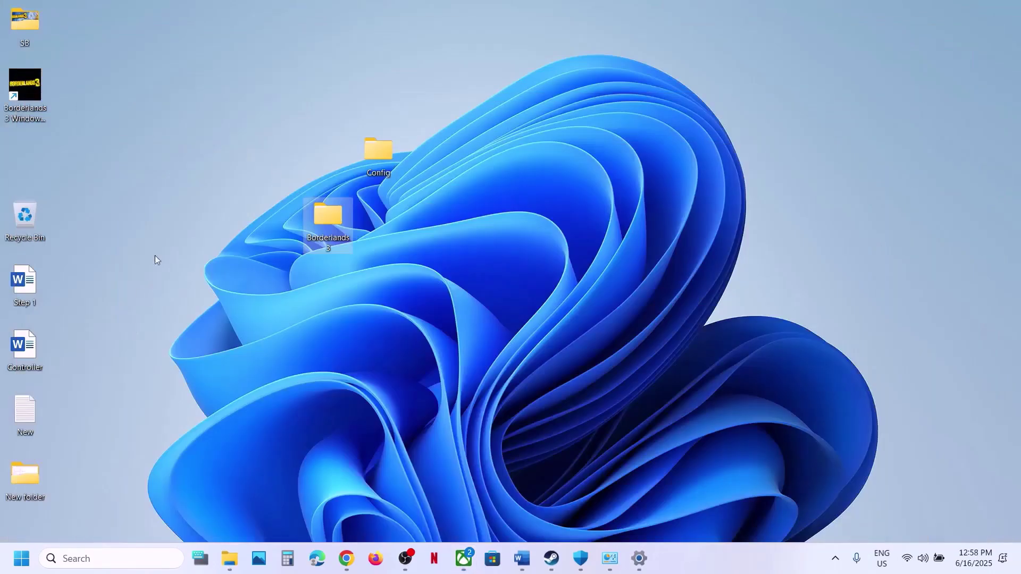
# Move the Borderlands 3 shortcut beside the Config folder and return to the Word notes
pyautogui.moveTo(28, 96); pyautogui.dragTo(273, 141)
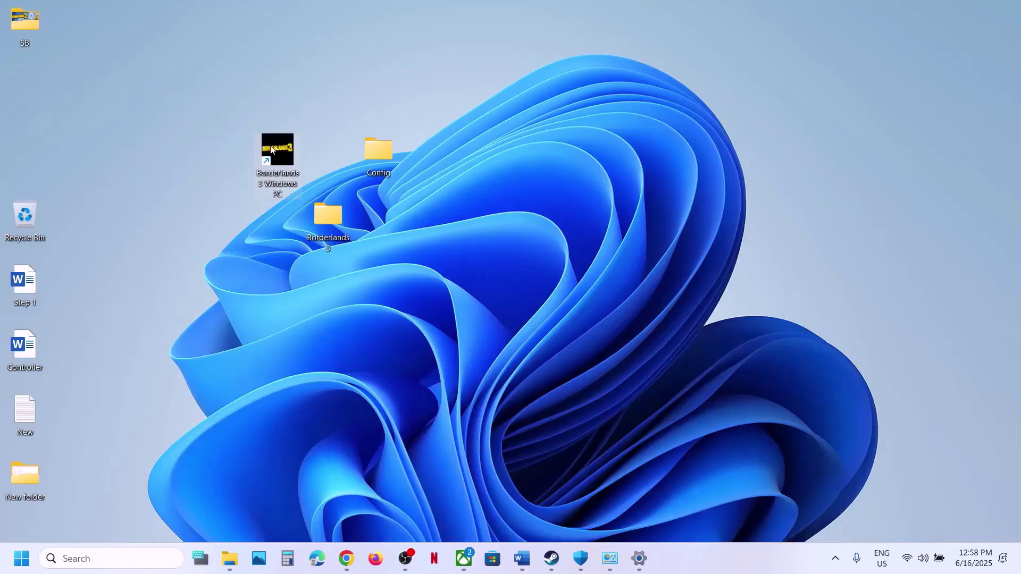
pyautogui.rightClick(271, 149)
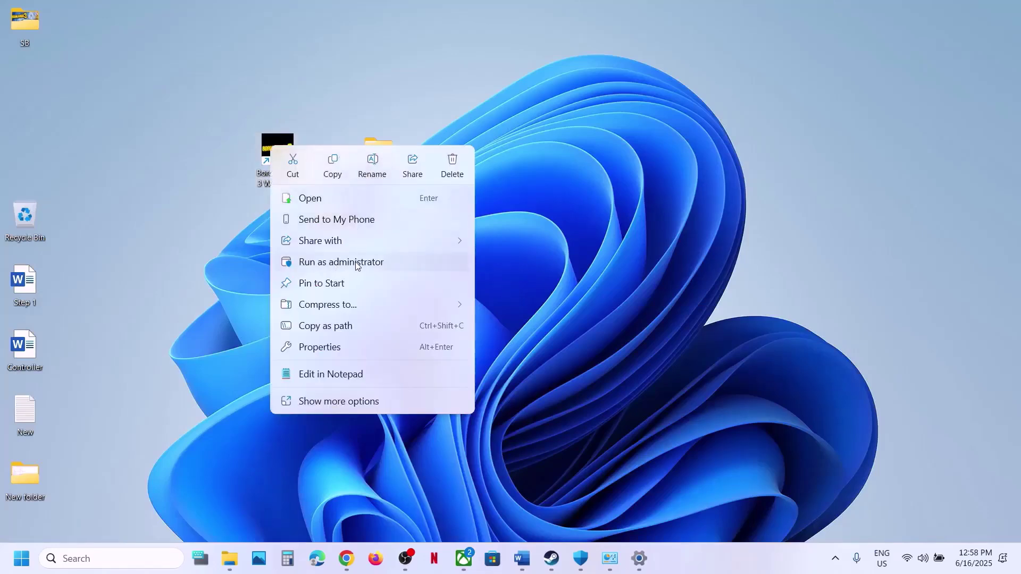
pyautogui.click(660, 257)
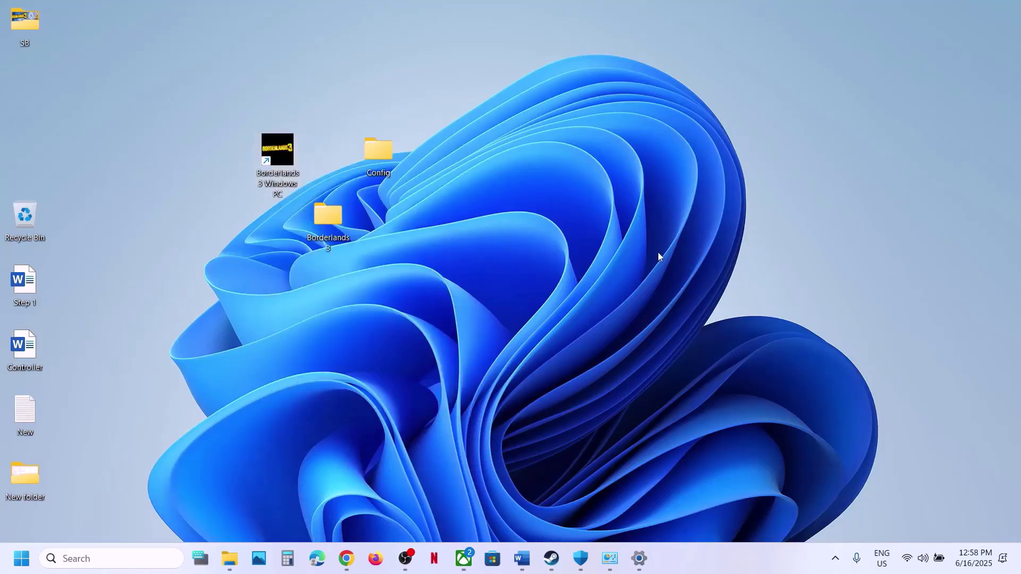
pyautogui.click(522, 558)
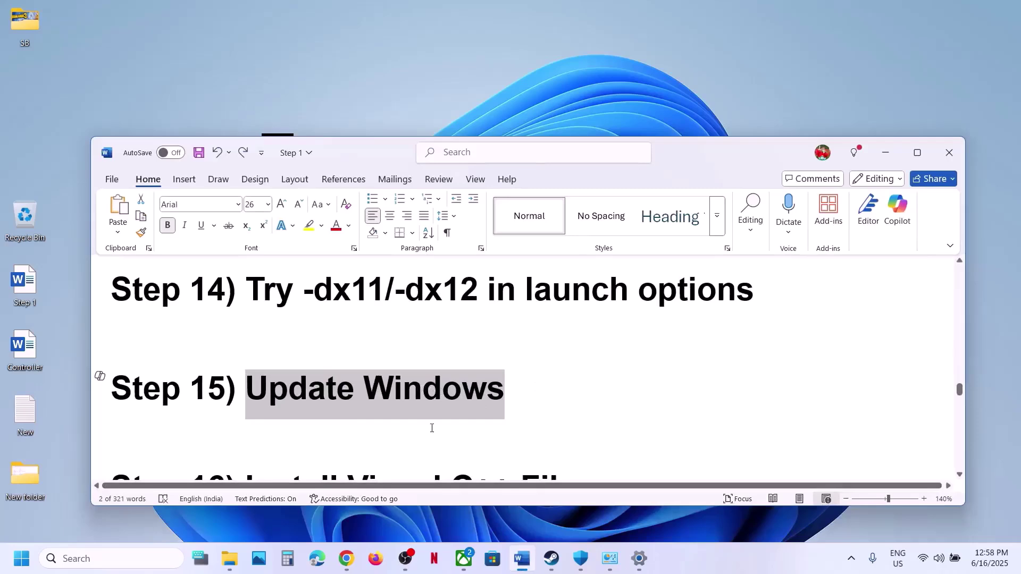
# Check Windows Update, which shows updates paused until 7/7/2025, and view the power options
pyautogui.press('super+i')
pyautogui.click(80, 436)
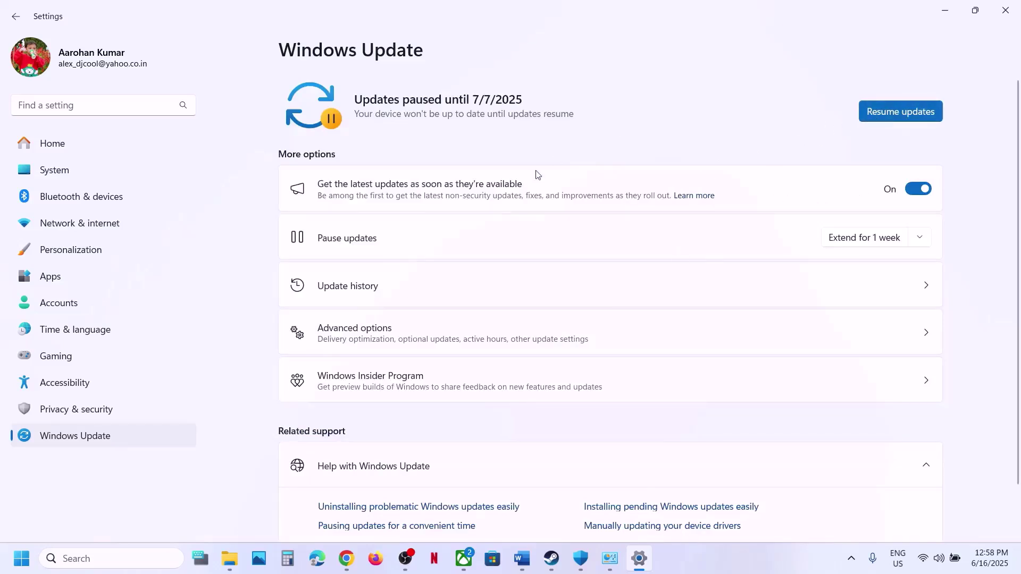
pyautogui.click(21, 559)
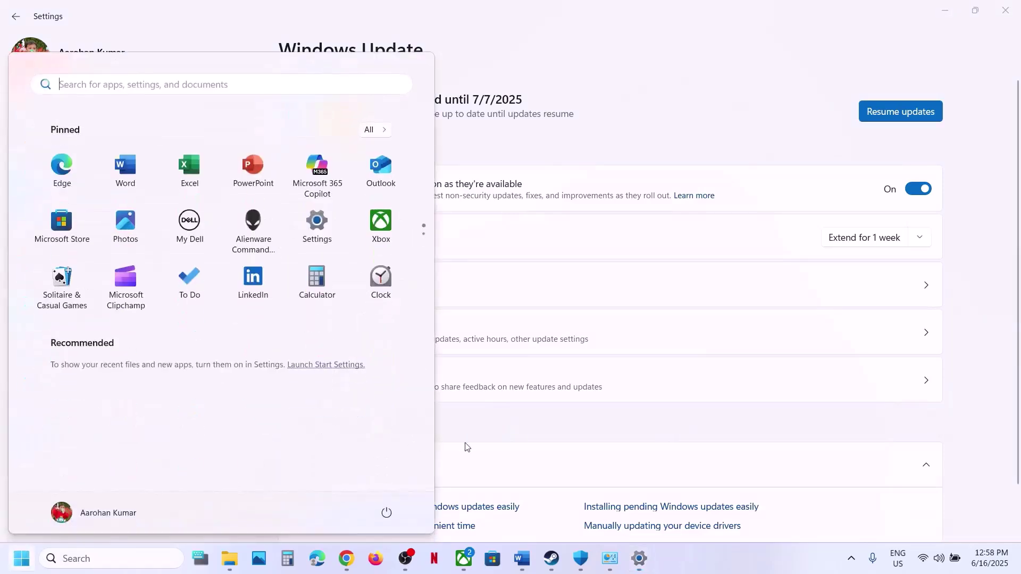
pyautogui.click(387, 513)
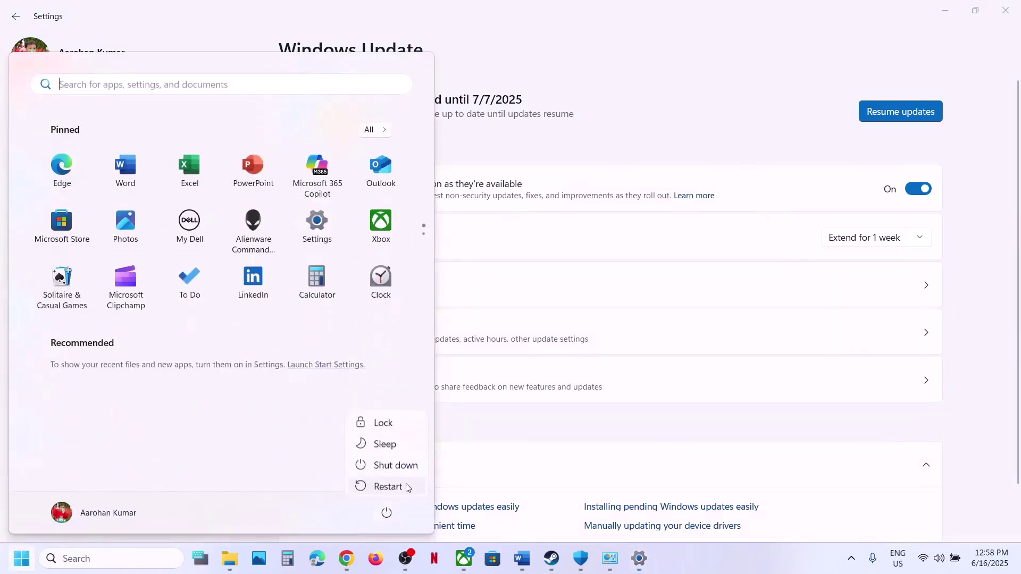
# Select the full Visual C++ download URL under Step 16 in the Word guide
pyautogui.click(521, 558)
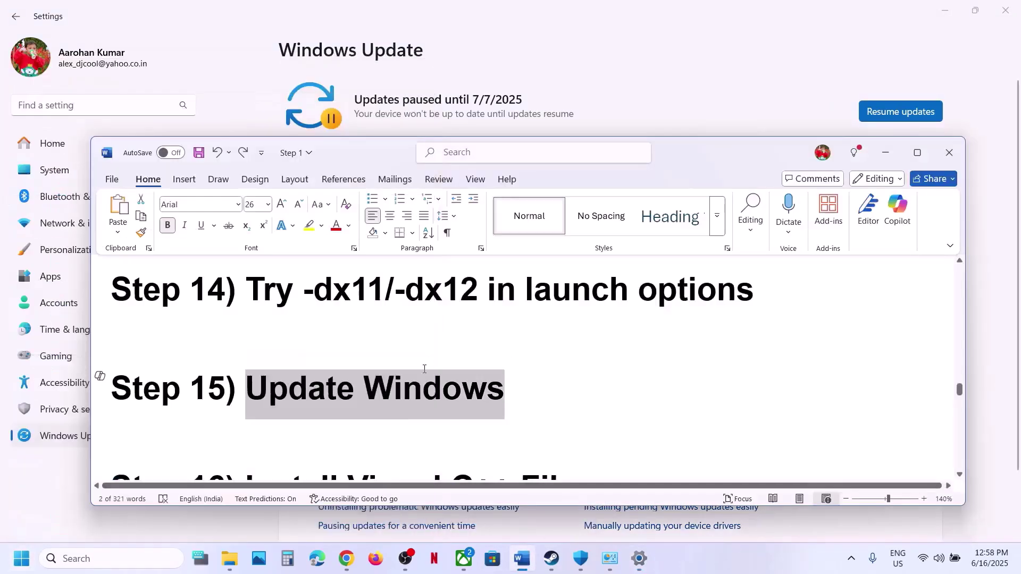
pyautogui.scroll(-5, 424, 369)
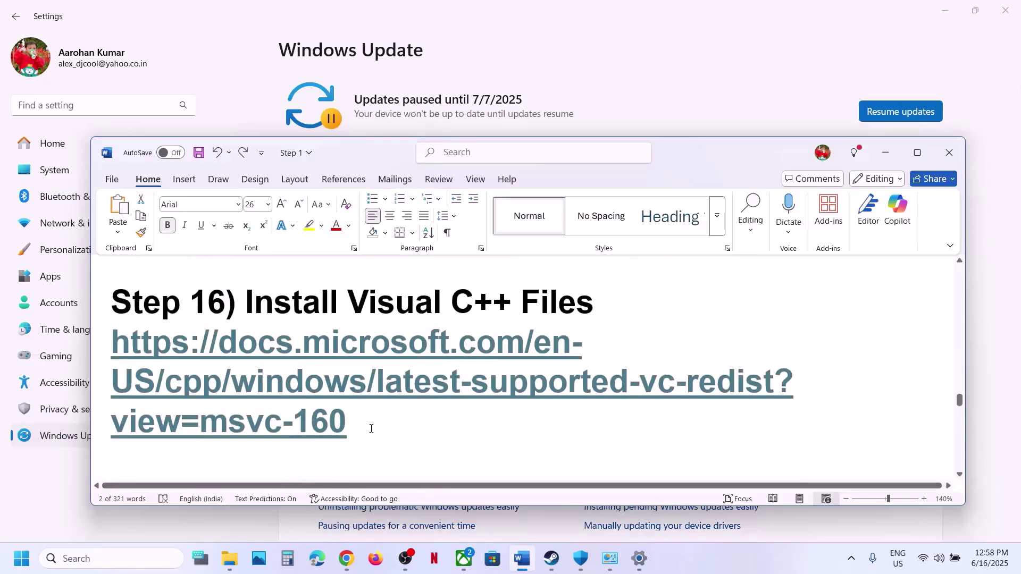
pyautogui.moveTo(372, 428); pyautogui.dragTo(110, 332)
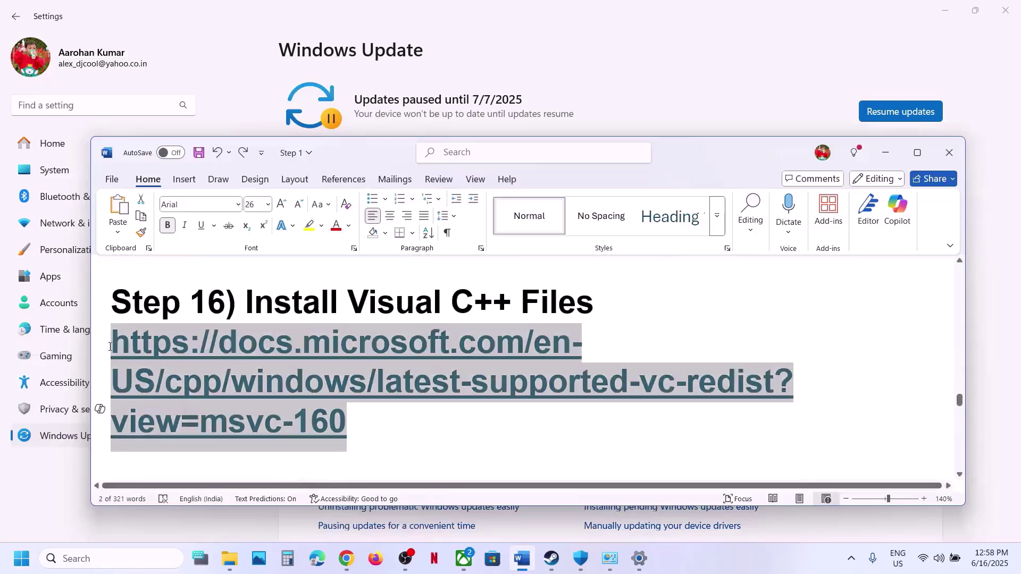
# Load the copied Visual C++ Redistributable downloads page in a new Chrome tab
pyautogui.click(351, 560)
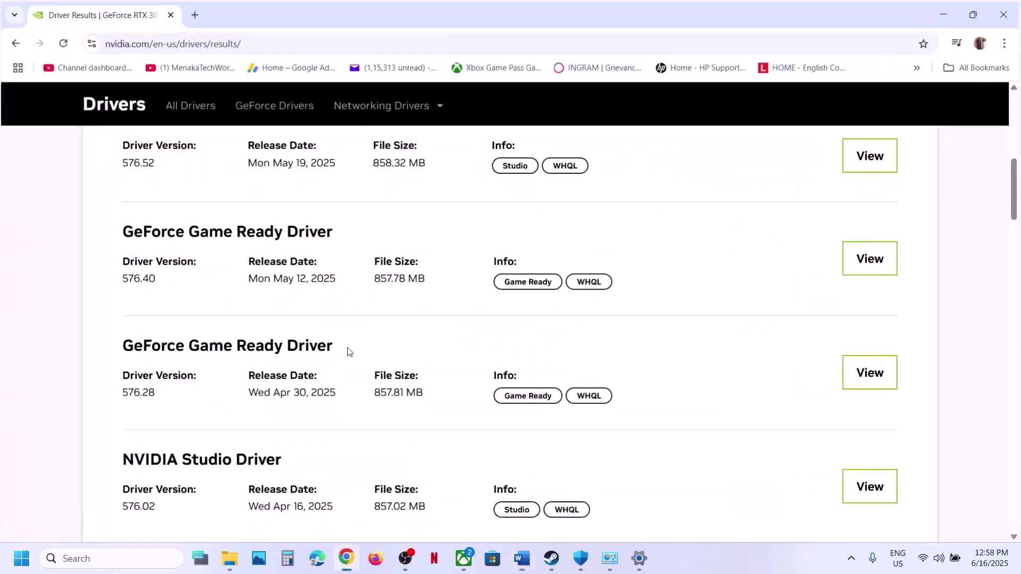
pyautogui.click(196, 14)
pyautogui.write('https://docs.microsoft.com/en-us/cpp/windows/latest-supported-vc-redist?view=msvc-160')
pyautogui.press('Return')
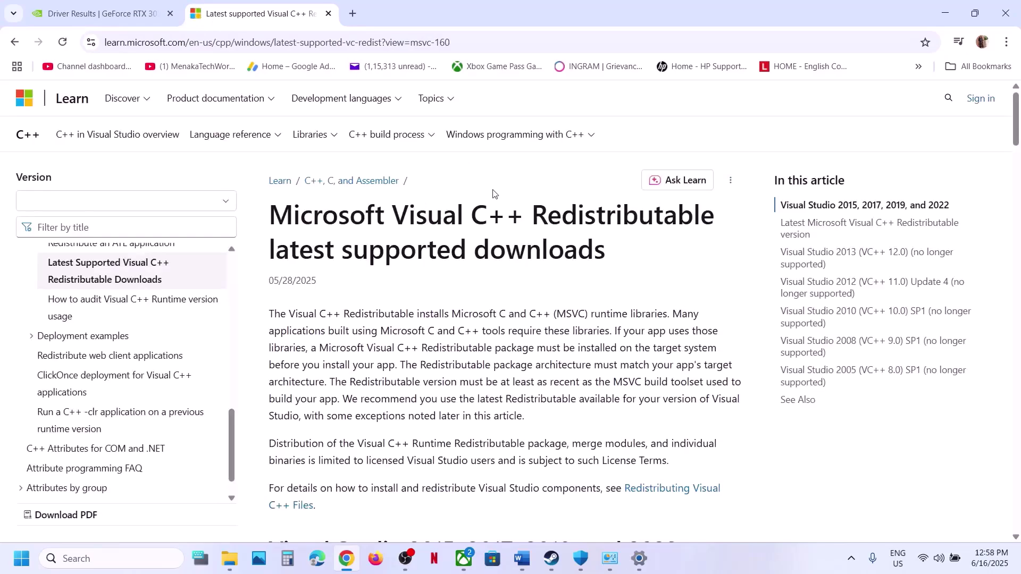
pyautogui.scroll(-10, 493, 193)
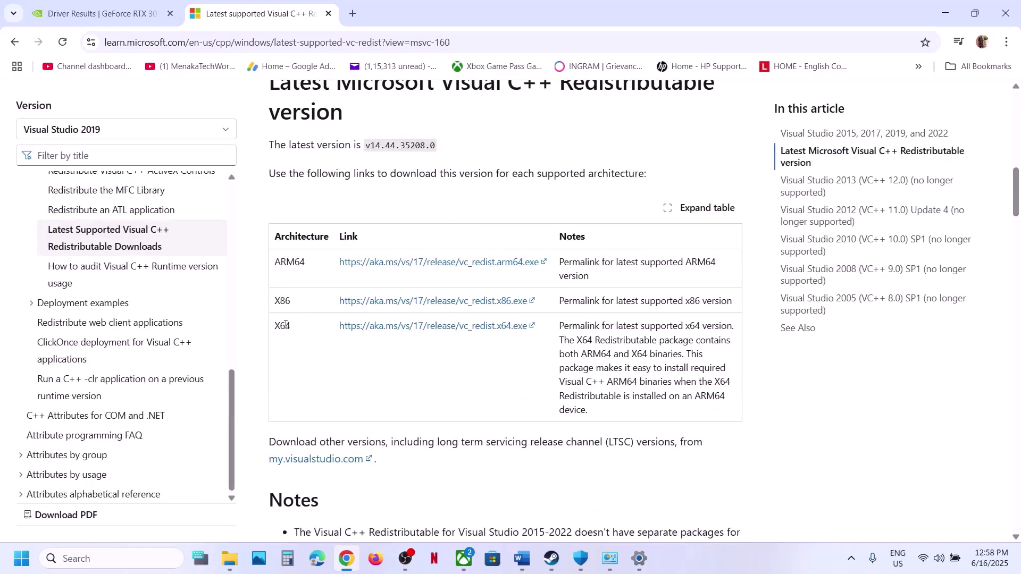
# Download vc_redist.x86 and repair it, approving the administrator prompt
pyautogui.moveTo(285, 325); pyautogui.dragTo(284, 312)
pyautogui.doubleClick(282, 301)
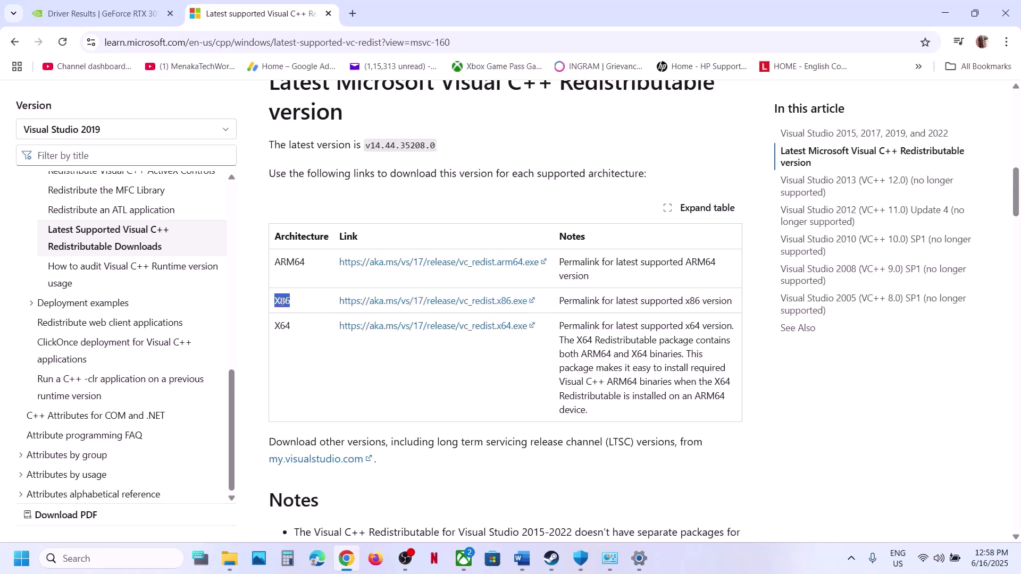
pyautogui.click(429, 300)
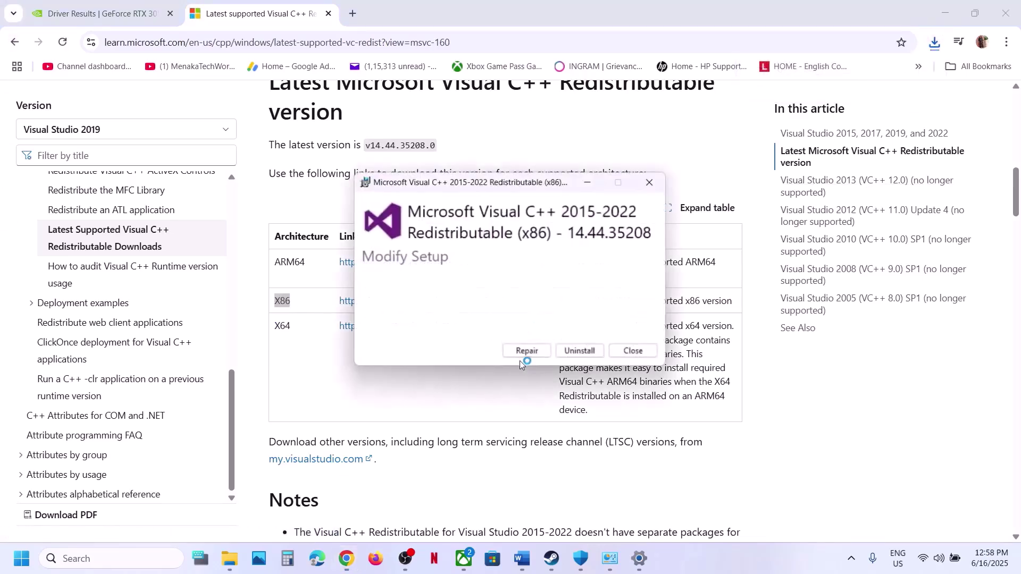
pyautogui.click(525, 350)
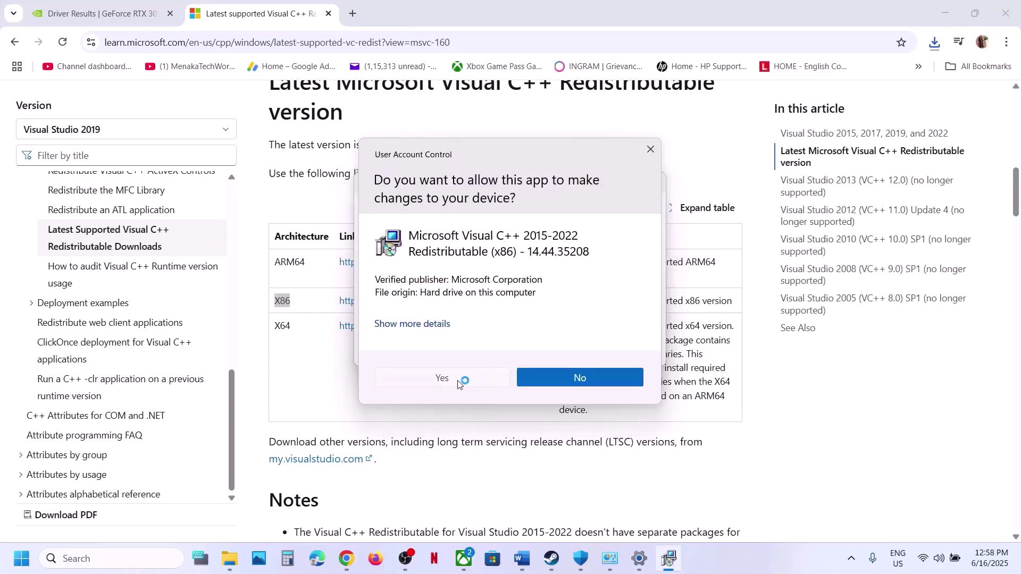
pyautogui.click(440, 379)
# Download vc_redist.x64 and repair it, approving the administrator prompt
pyautogui.click(286, 326)
pyautogui.doubleClick(286, 326)
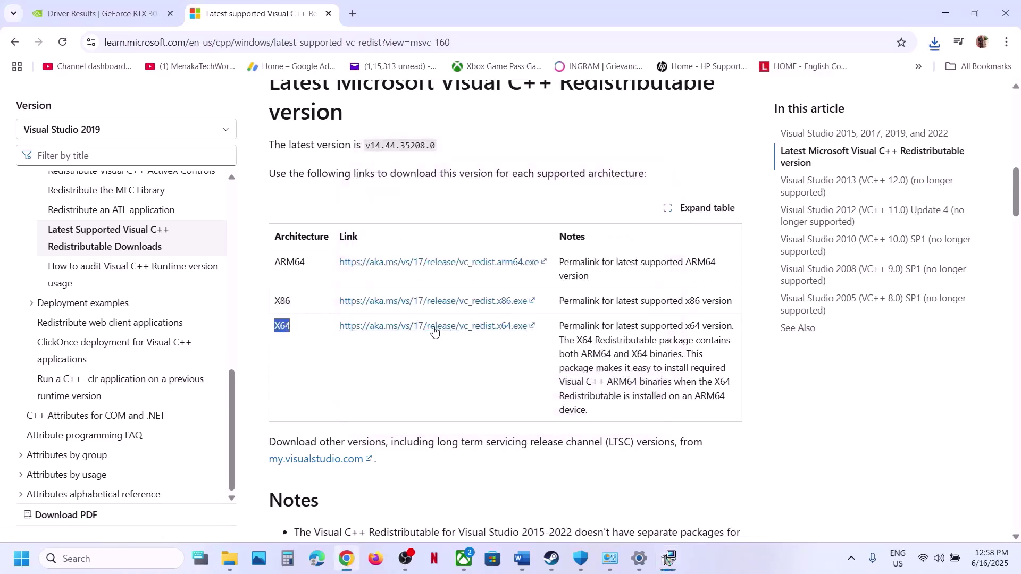
pyautogui.click(935, 44)
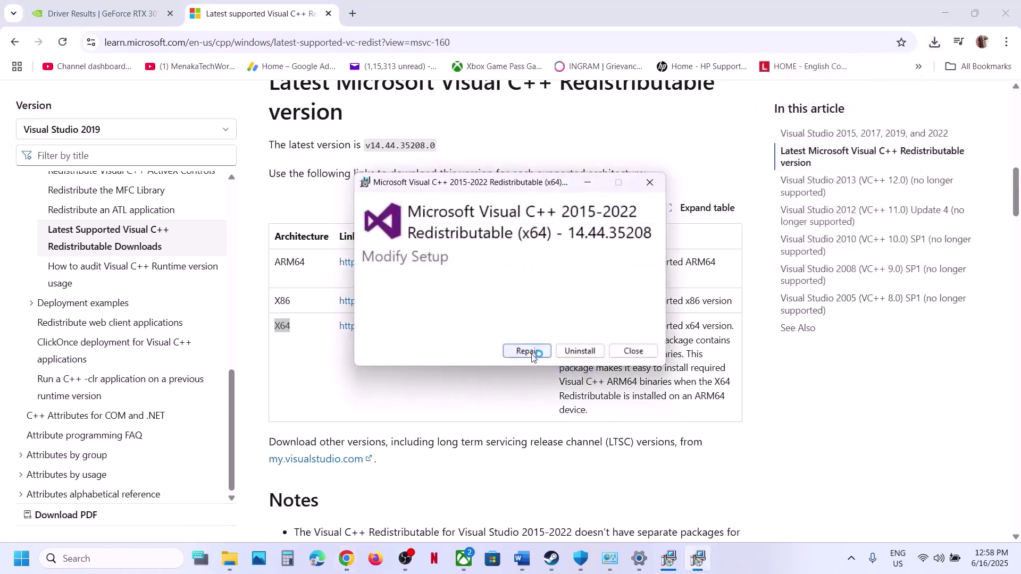
pyautogui.click(532, 354)
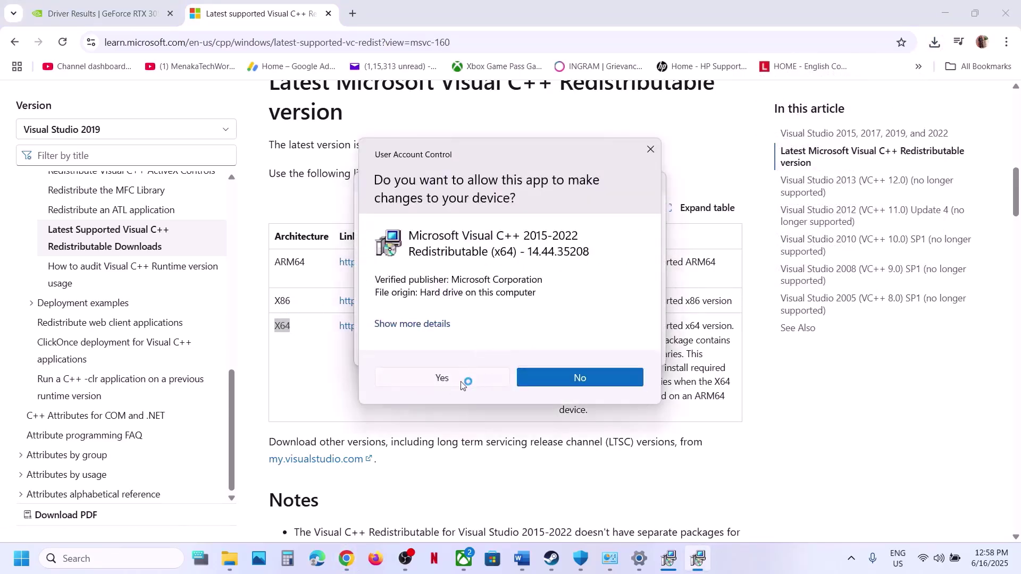
pyautogui.click(461, 383)
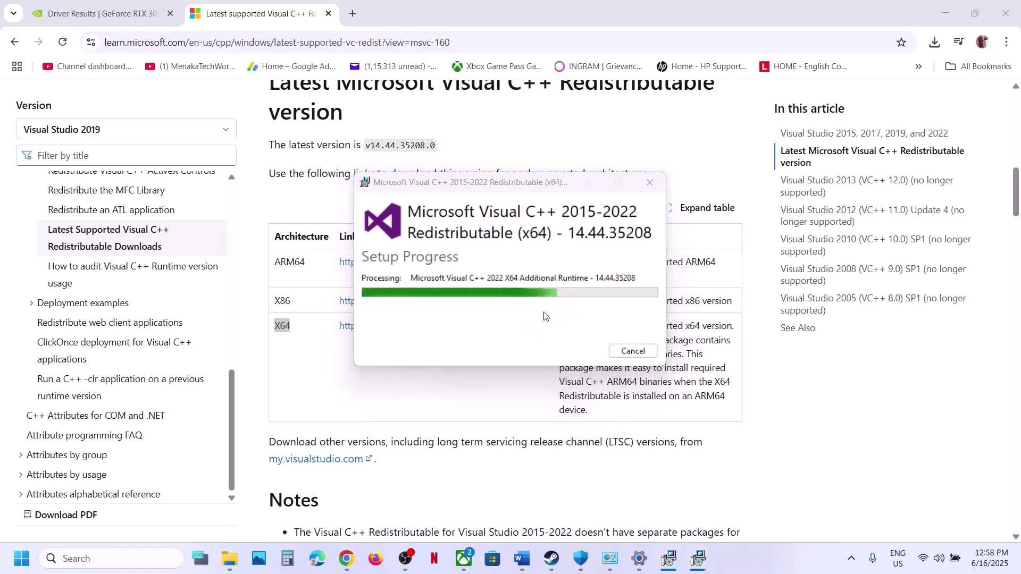
# Close the x86 and x64 'Setup Successful' dialogs
pyautogui.click(668, 559)
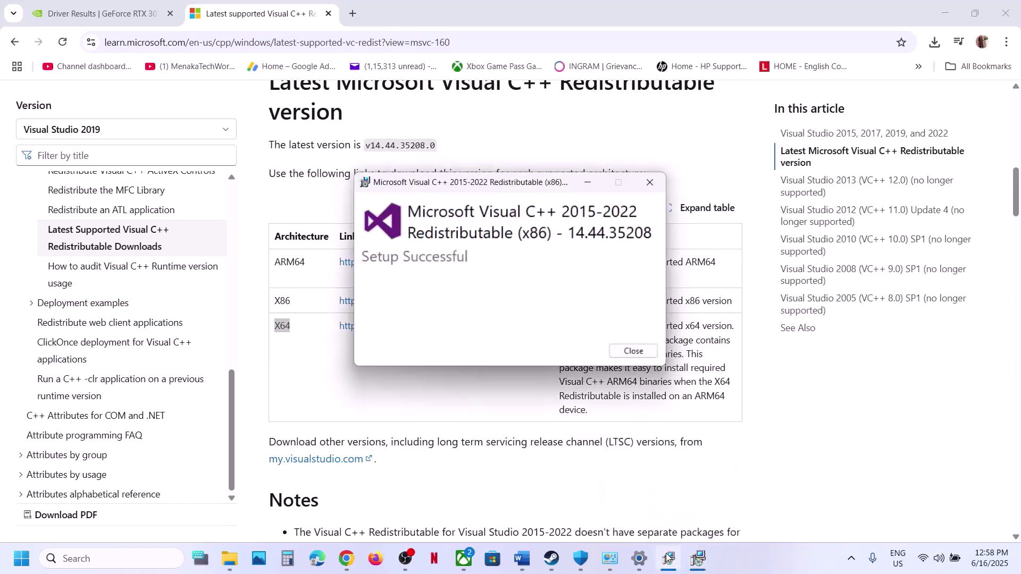
pyautogui.click(629, 358)
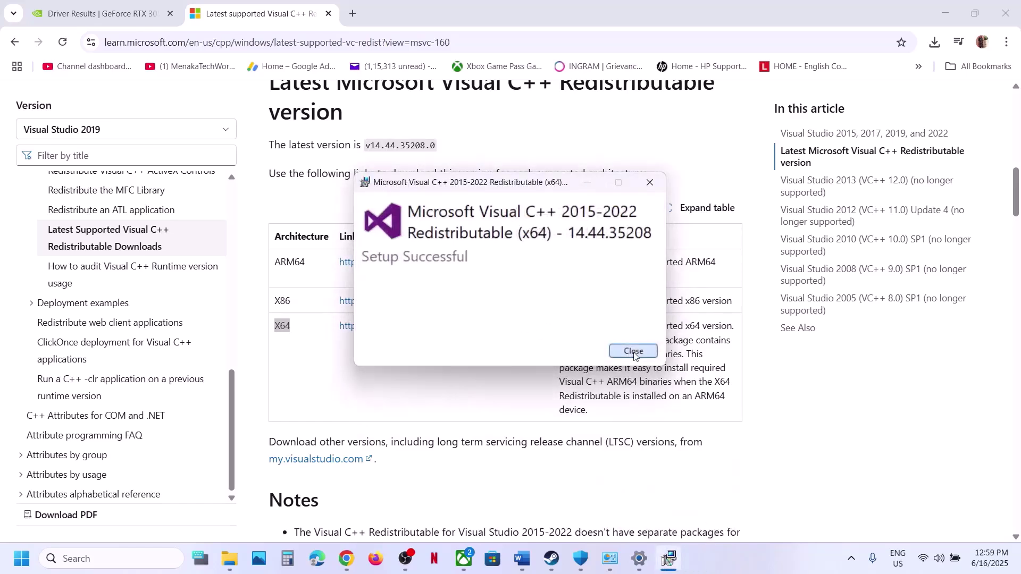
pyautogui.click(630, 355)
# Show the Start menu's power options, then bring Steam forward
pyautogui.click(22, 558)
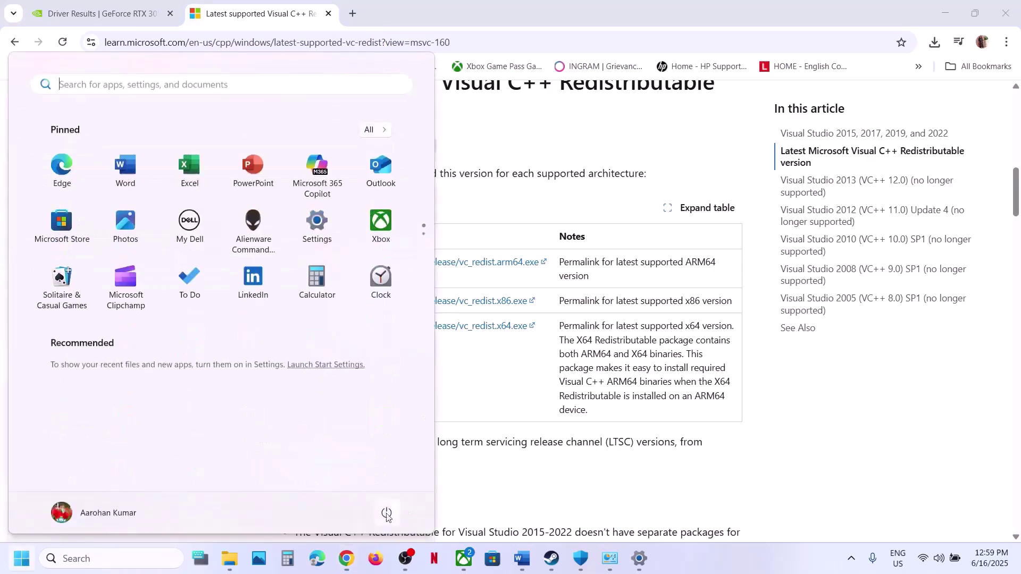
pyautogui.click(386, 514)
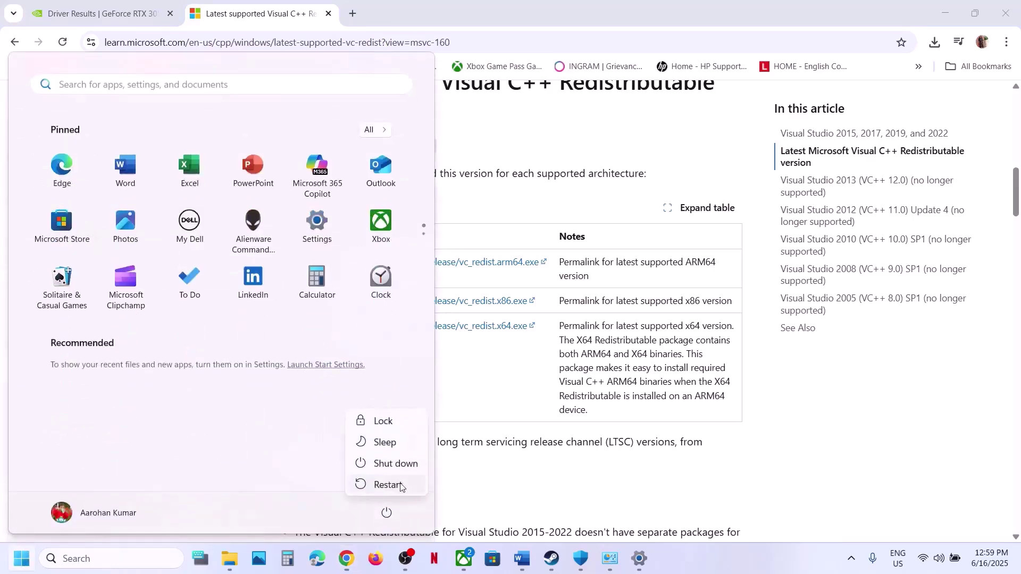
pyautogui.click(551, 559)
# Highlight Step 17 on increasing virtual memory in the Word notes
pyautogui.click(522, 559)
pyautogui.scroll(-3, 386, 389)
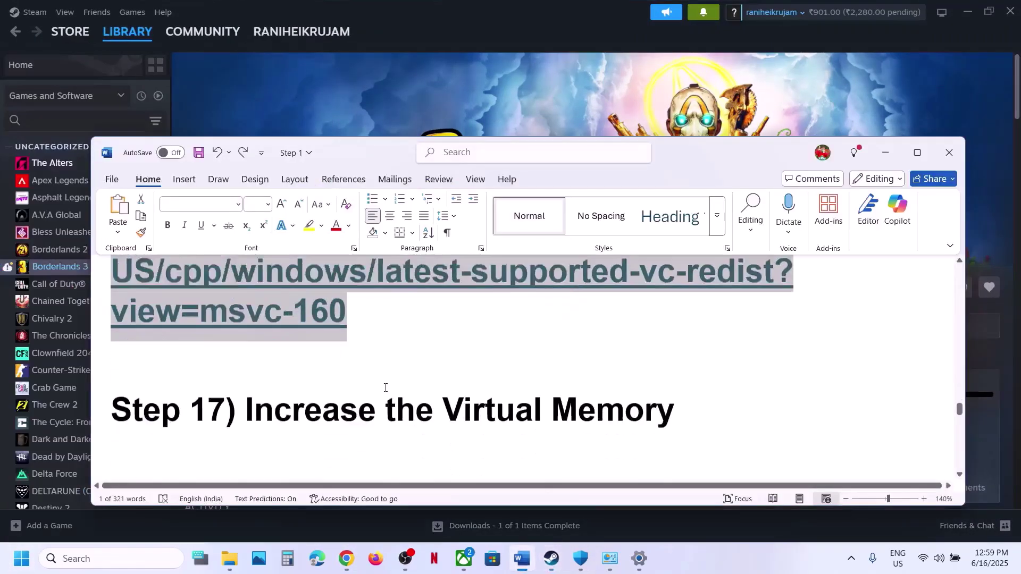
pyautogui.scroll(2, 385, 388)
pyautogui.moveTo(246, 398); pyautogui.dragTo(533, 400)
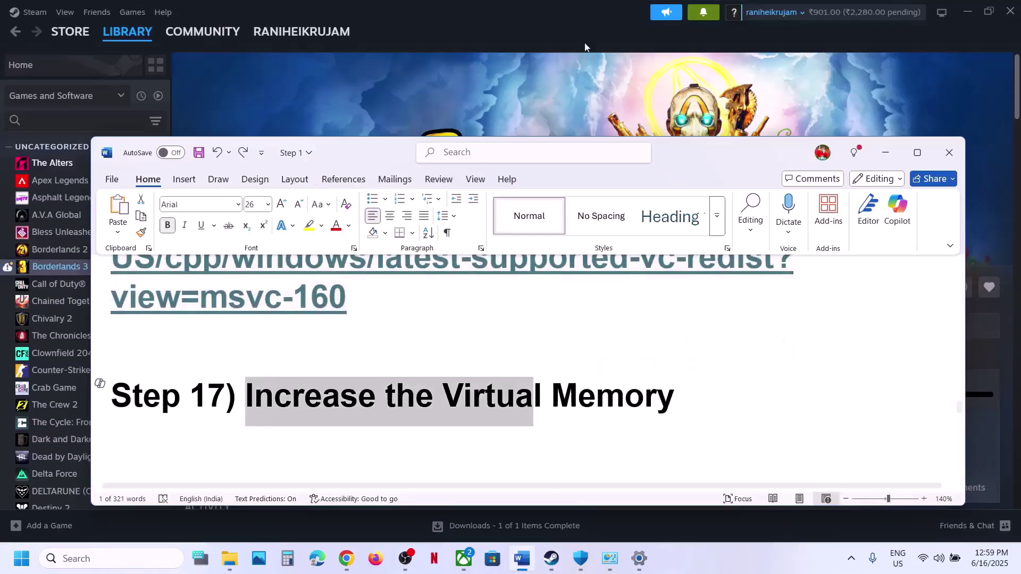
pyautogui.click(547, 102)
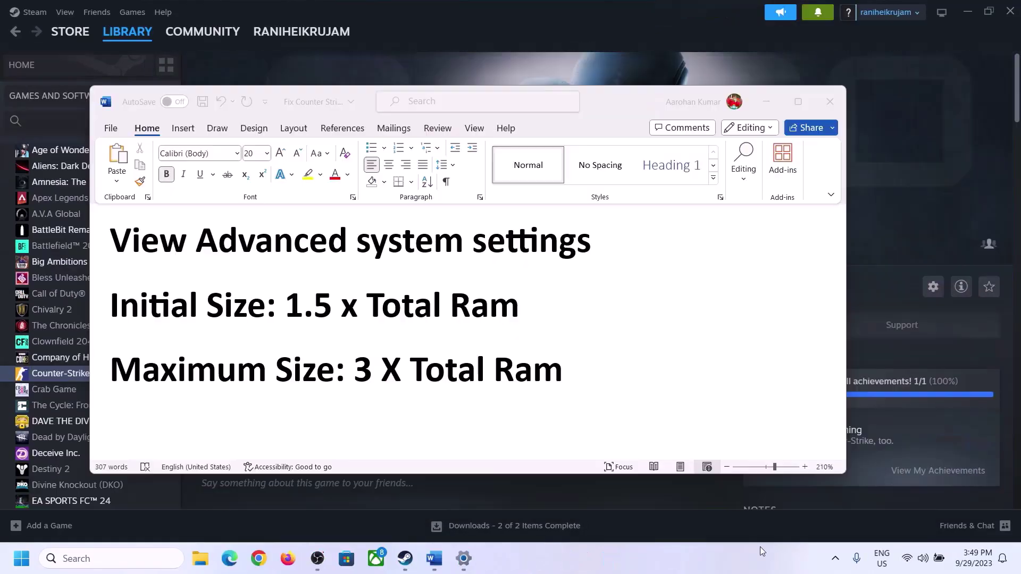